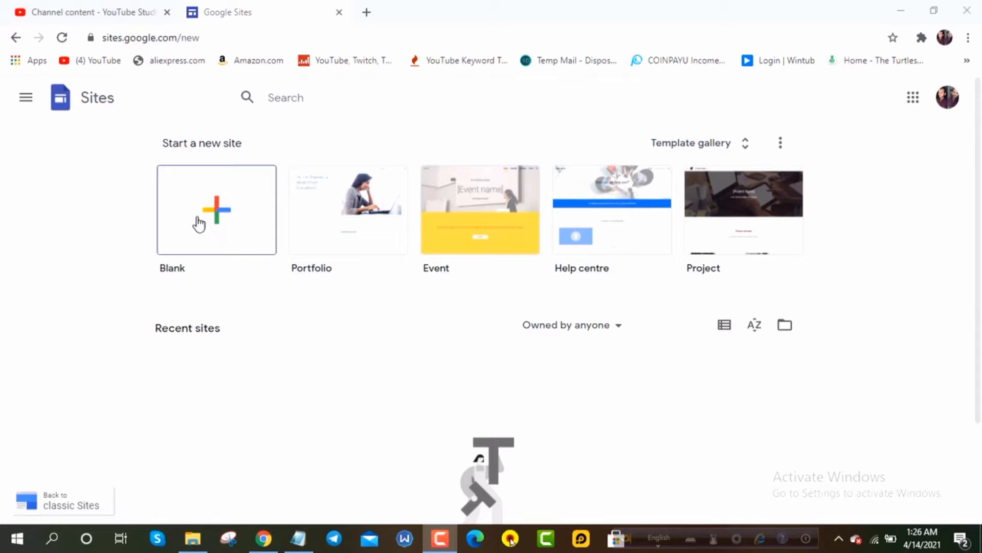
Step: Create a new blank site and look over the available content blocks
left_click(220, 215)
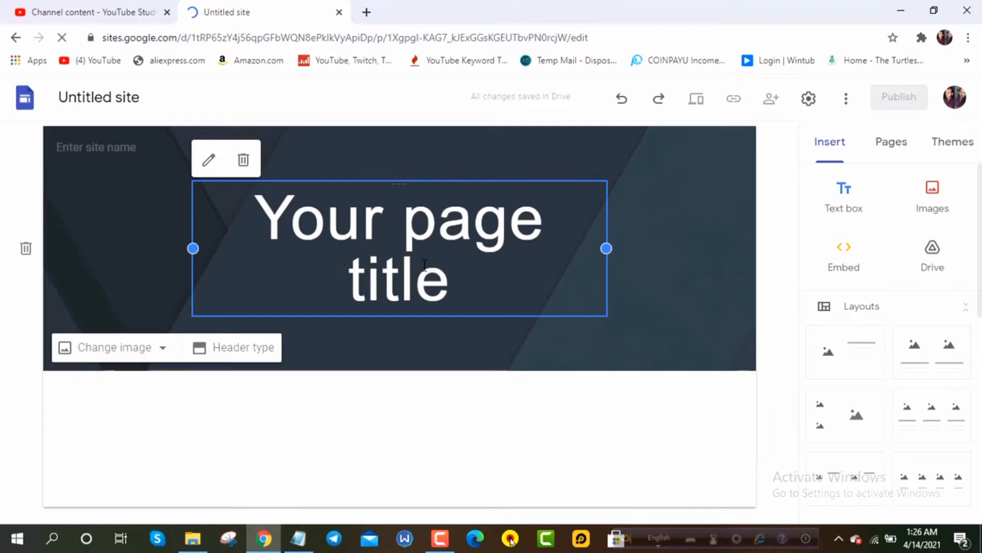
scroll(808, 235, "down", 5)
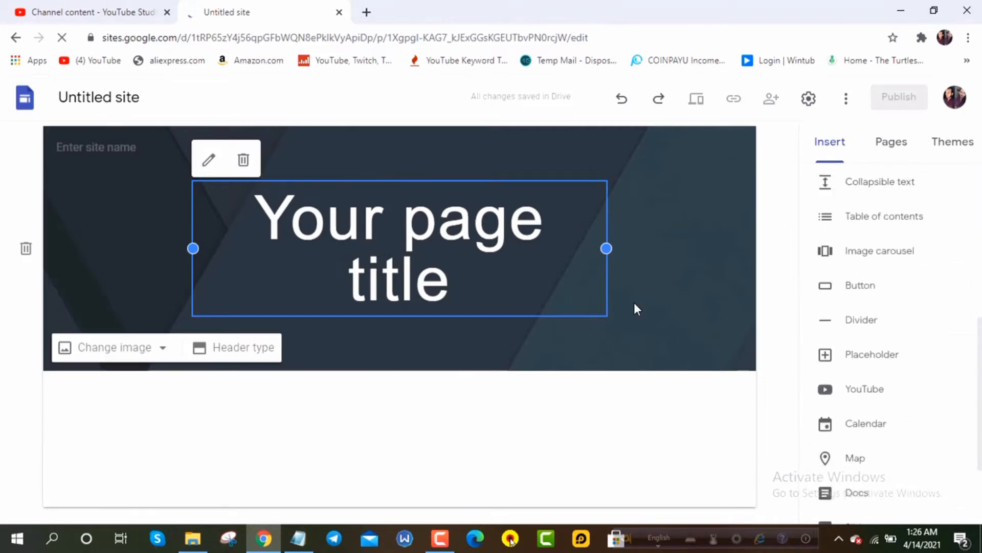
scroll(816, 248, "up", 5)
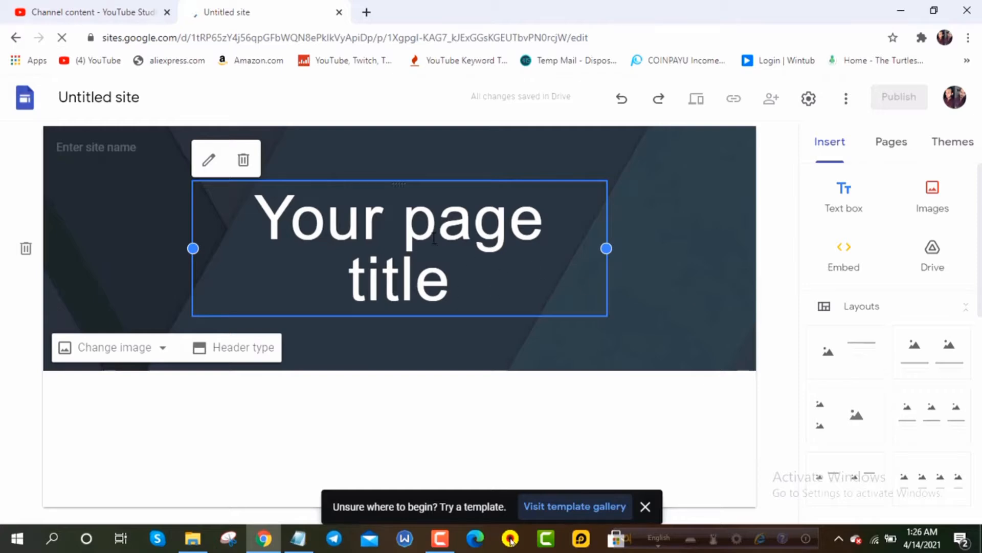
left_click(657, 206)
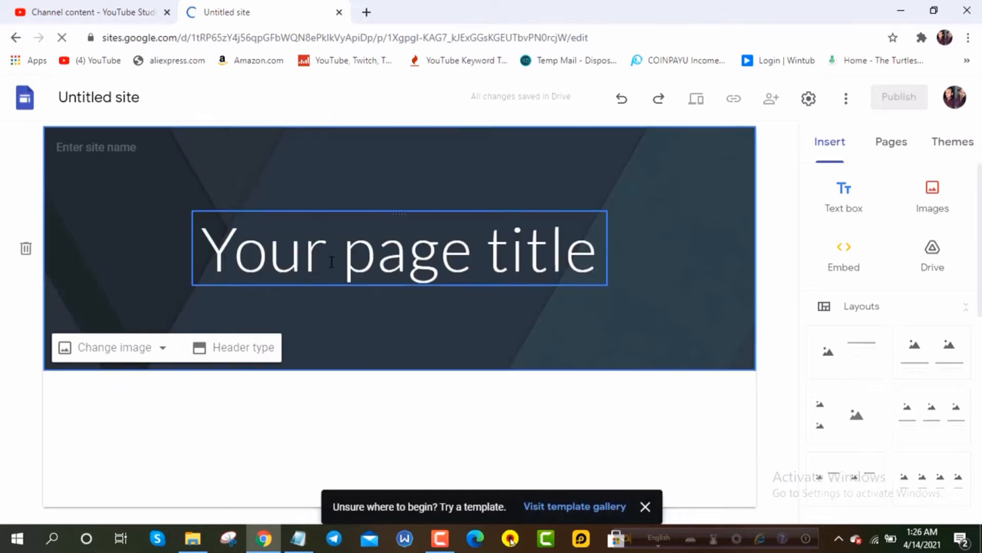
Step: Name the site "UnlimitedFun" in the page header
left_click(96, 150)
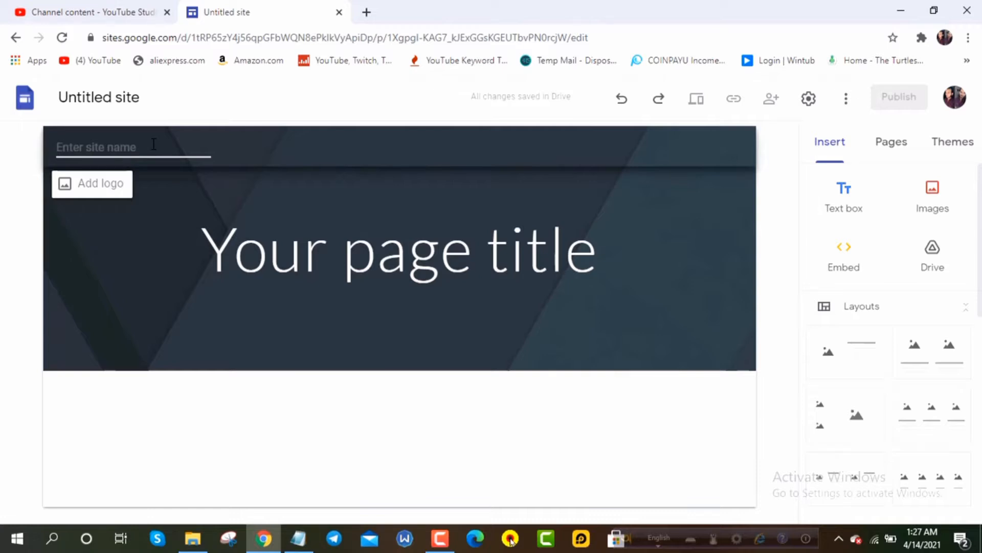
type("Have")
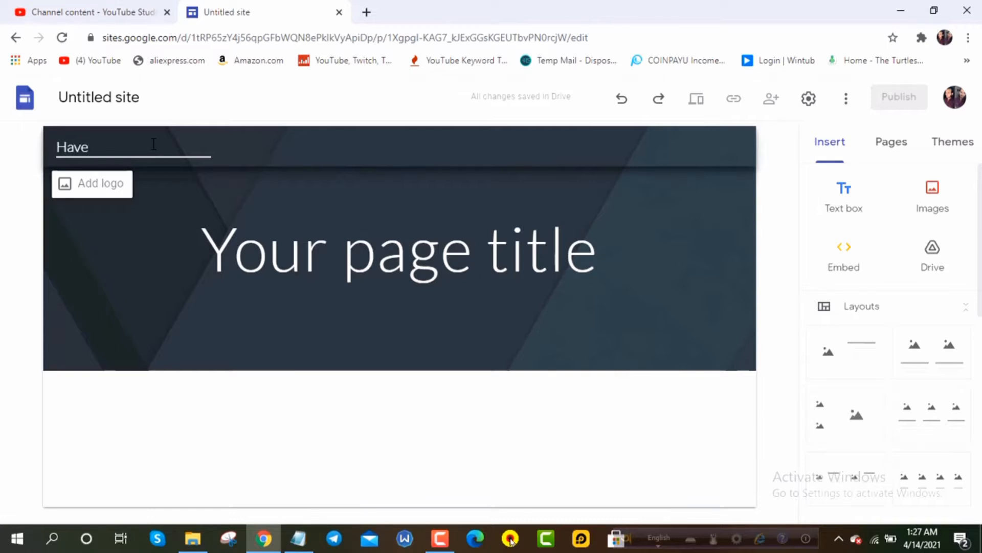
type("Dun")
key("Left")
key("Left")
key("BackSpace")
type("F")
key("Left")
key("Left")
key("BackSpace")
key("BackSpace")
key("BackSpace")
key("BackSpace")
type("Unlimited")
key("Right")
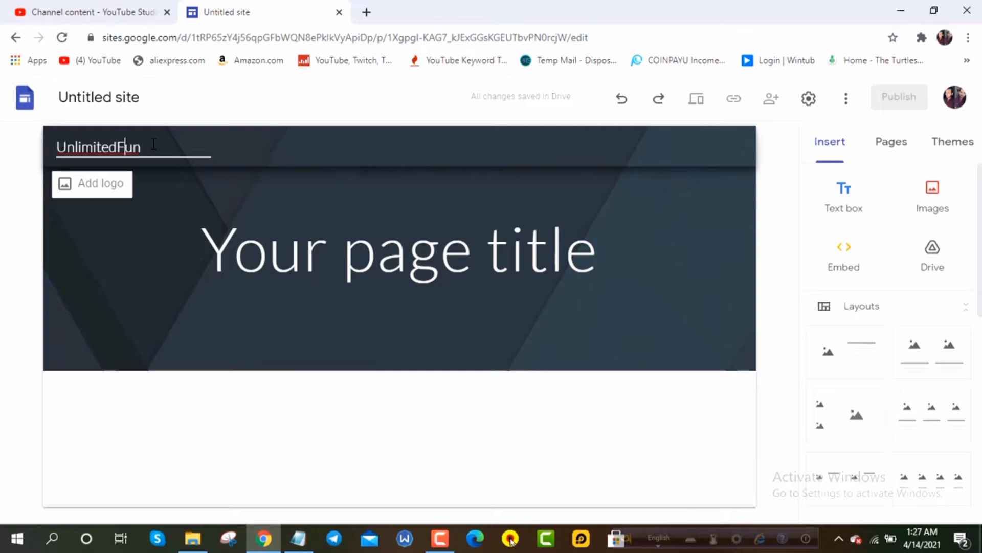
key("Right")
key("Right")
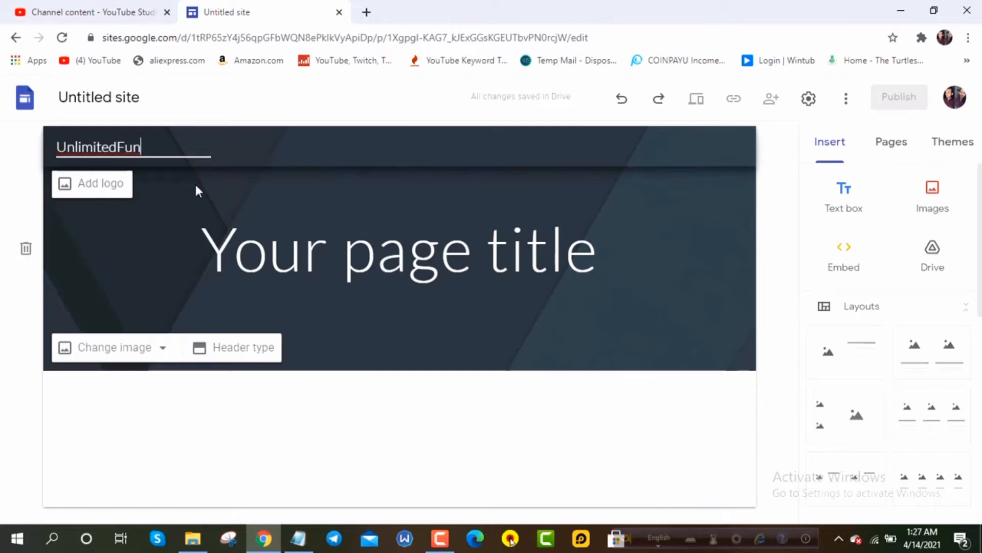
left_click(201, 183)
left_click(145, 149)
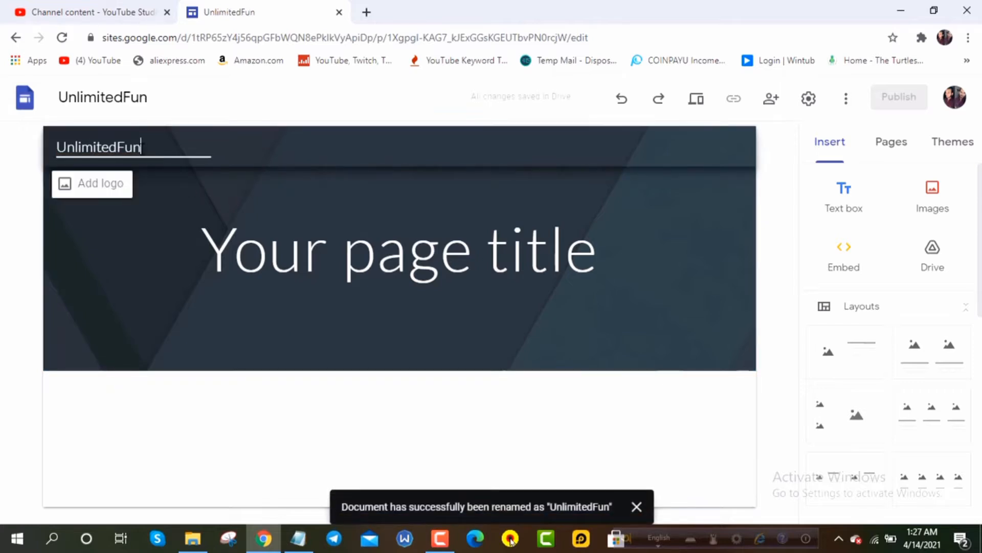
Step: Delete the placeholder text "Your page title" from the header's title box
left_click(331, 266)
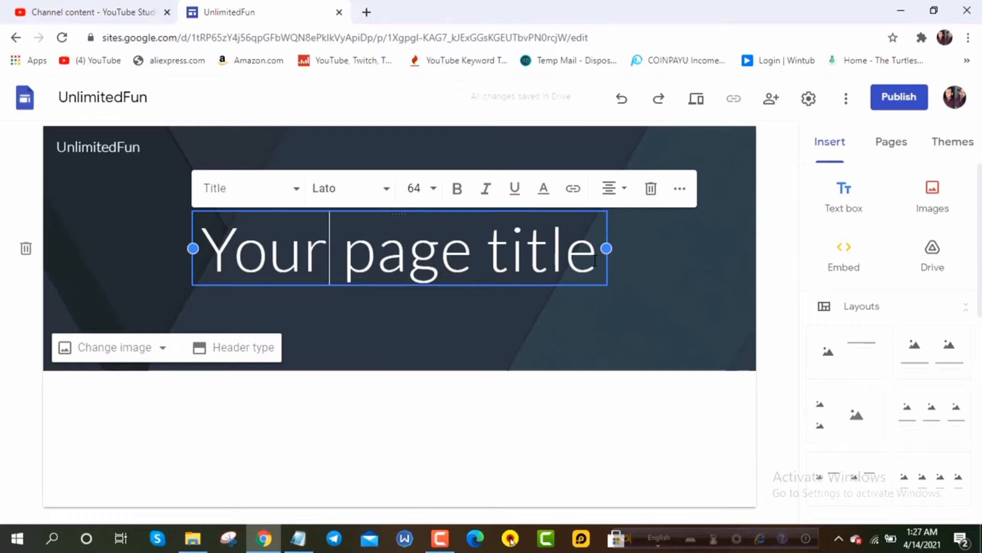
left_click_drag(596, 260, 213, 262)
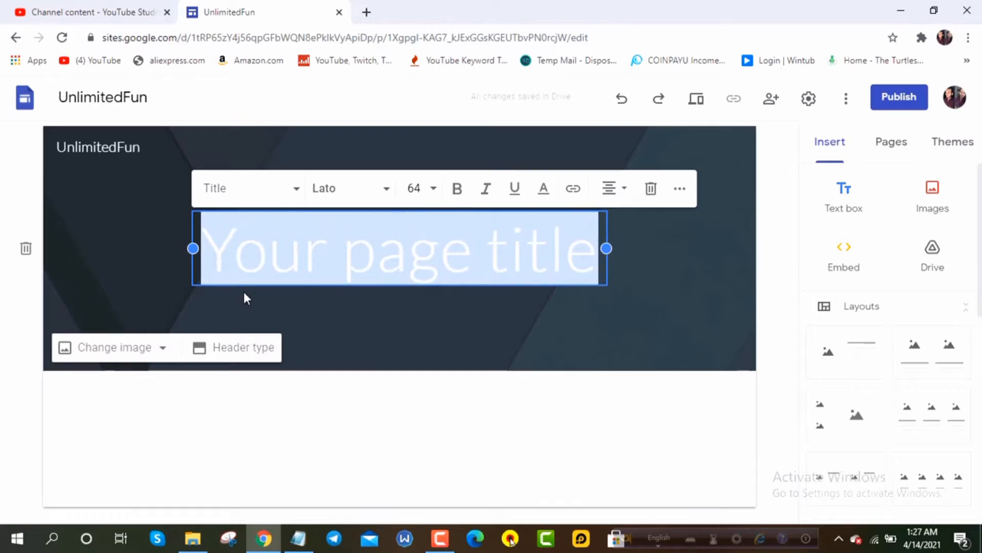
key("BackSpace")
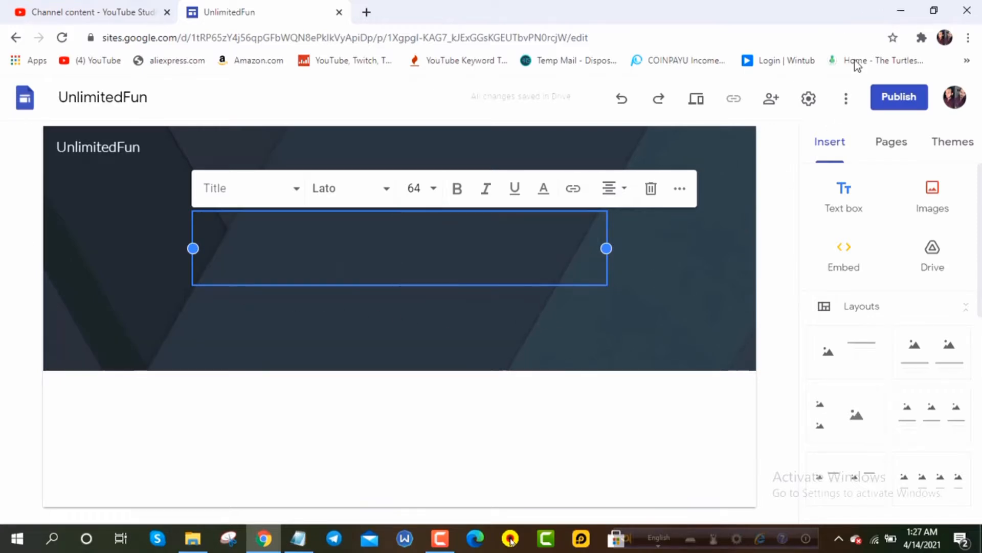
Step: Copy the paragraph starting "Hi,My name is" from the desktop text file "daily offer promote" into the site's empty title box
left_click(902, 7)
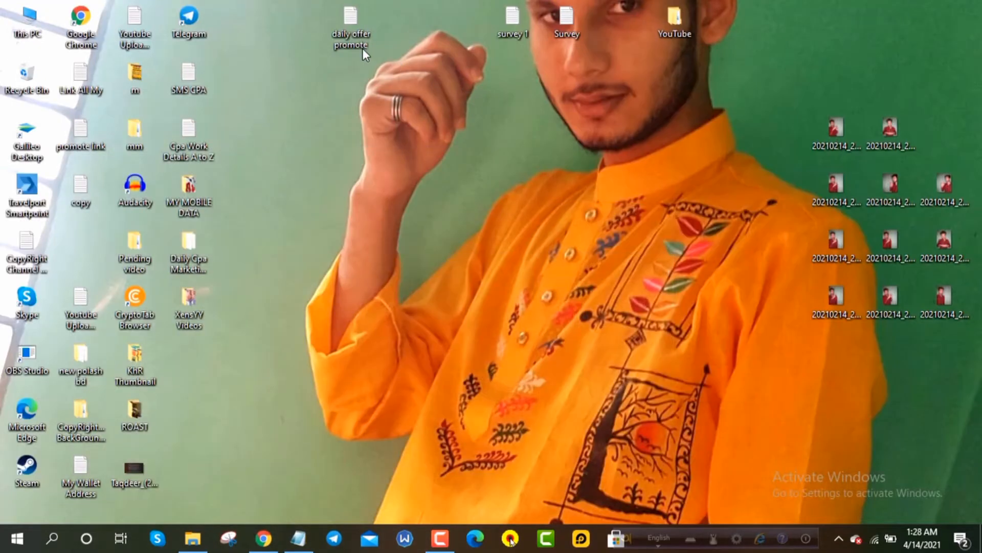
double_click(355, 36)
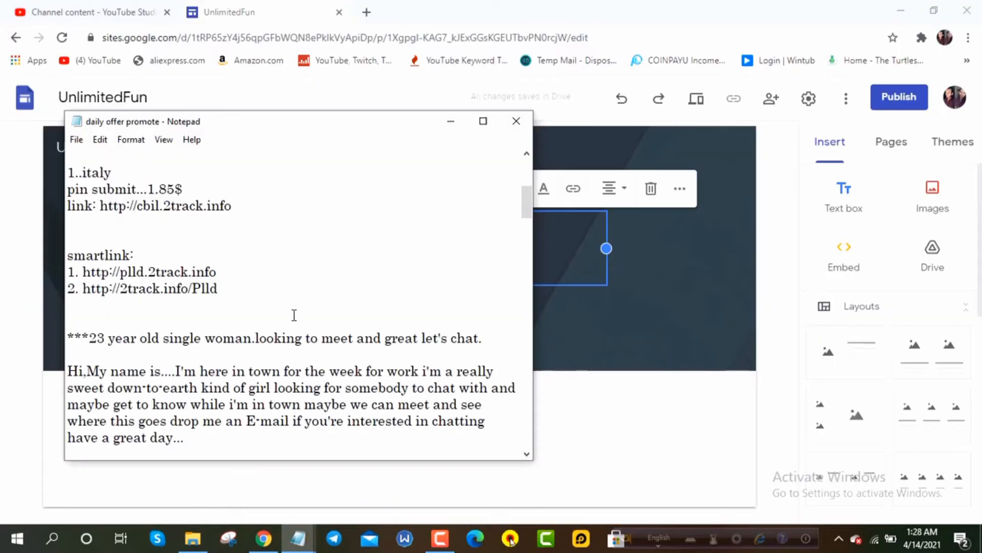
scroll(294, 314, "down", 2)
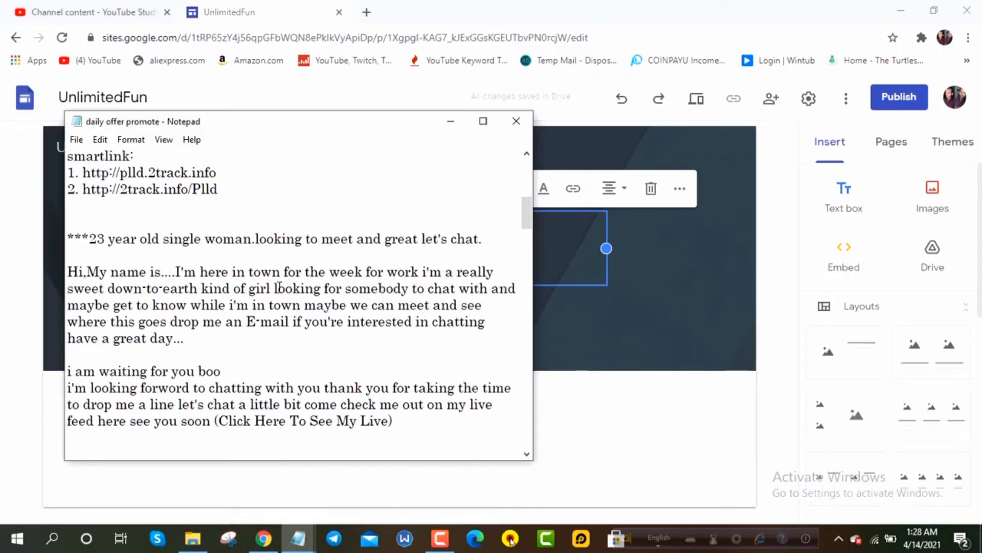
scroll(298, 279, "down", 1)
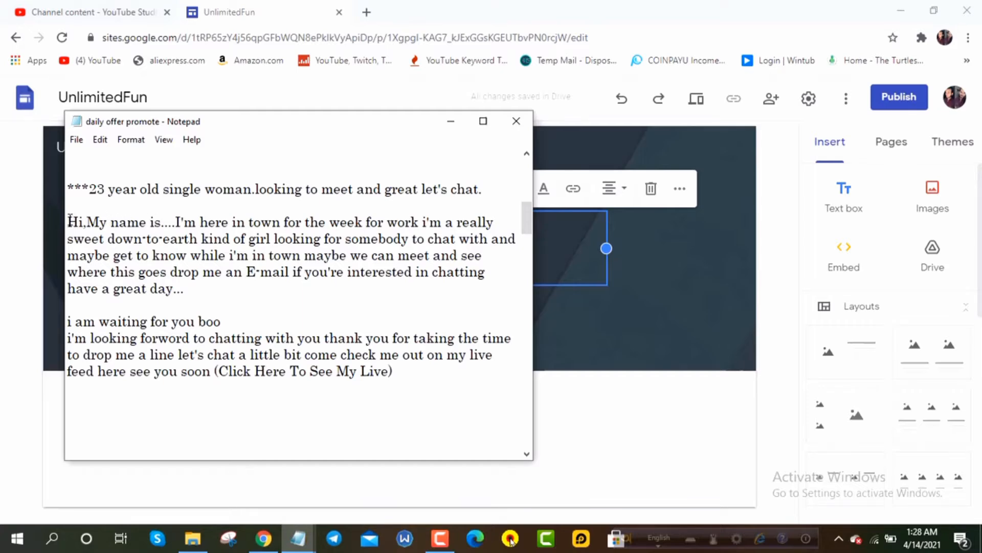
left_click_drag(69, 220, 303, 288)
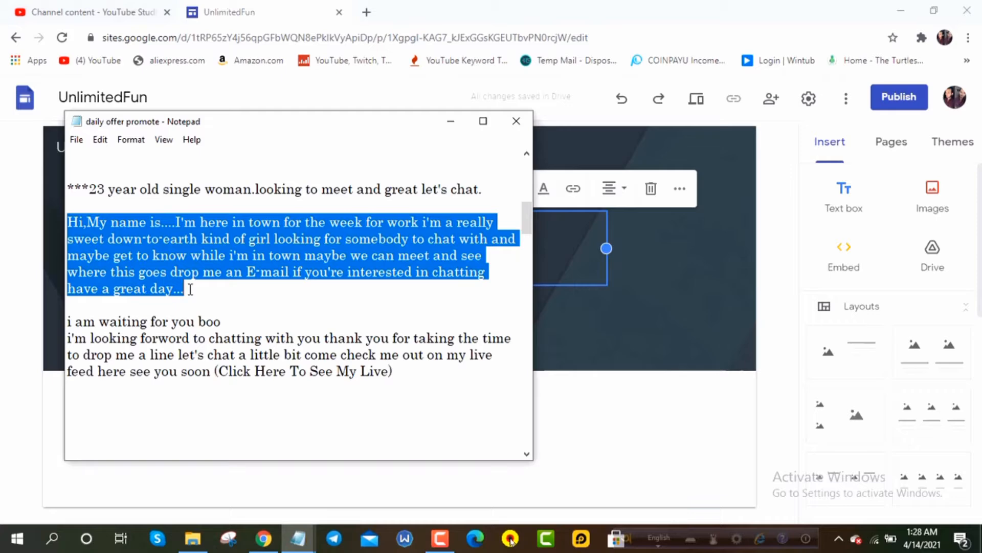
key("ctrl+c")
left_click(563, 267)
key("ctrl+v")
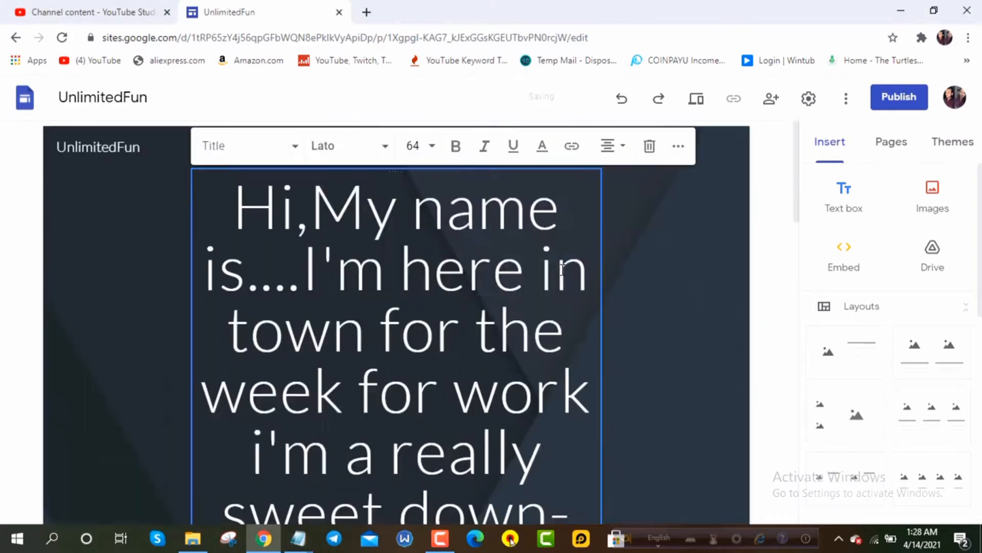
Step: Widen the header's title box by extending its right edge towards the edge of the page
scroll(664, 269, "up", 5)
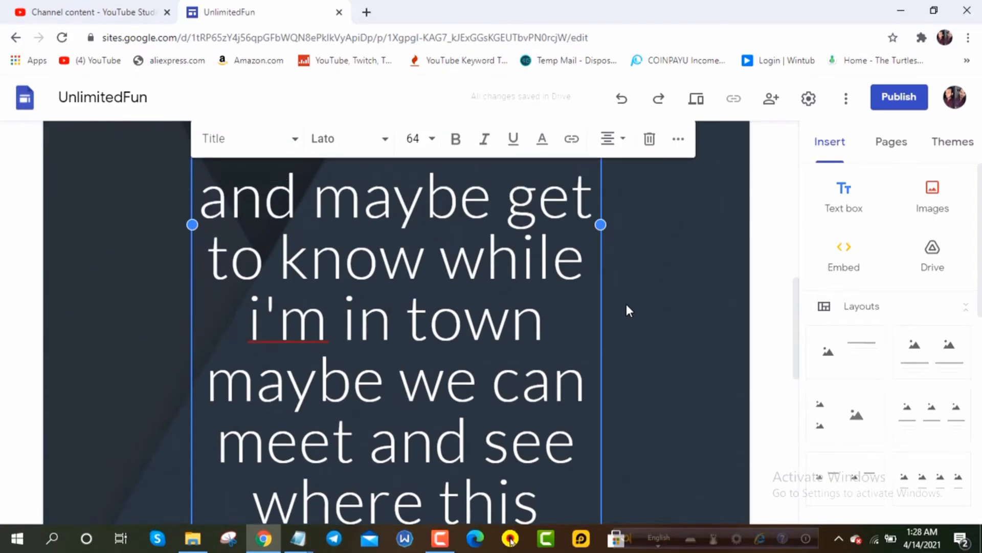
left_click_drag(601, 224, 780, 224)
scroll(526, 297, "up", 10)
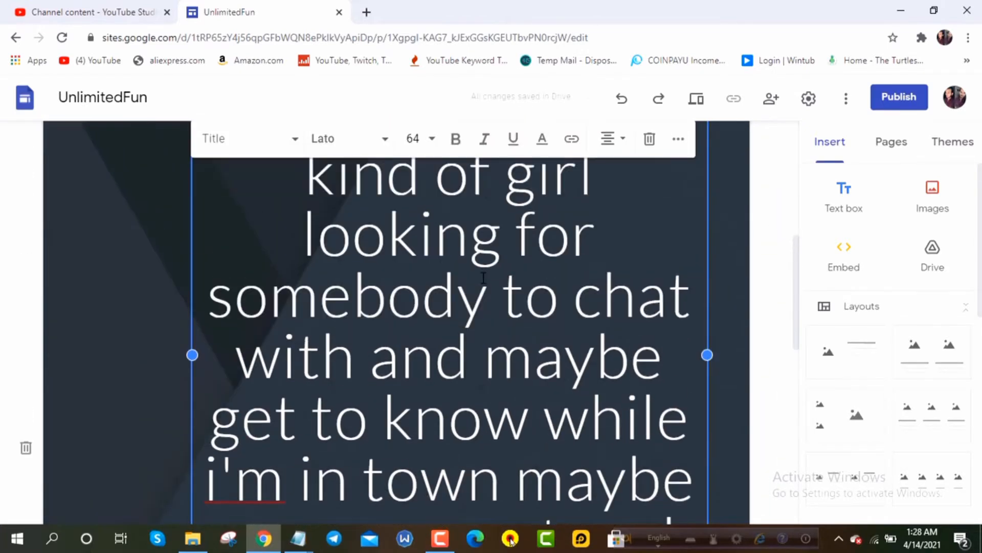
scroll(526, 297, "up", 2)
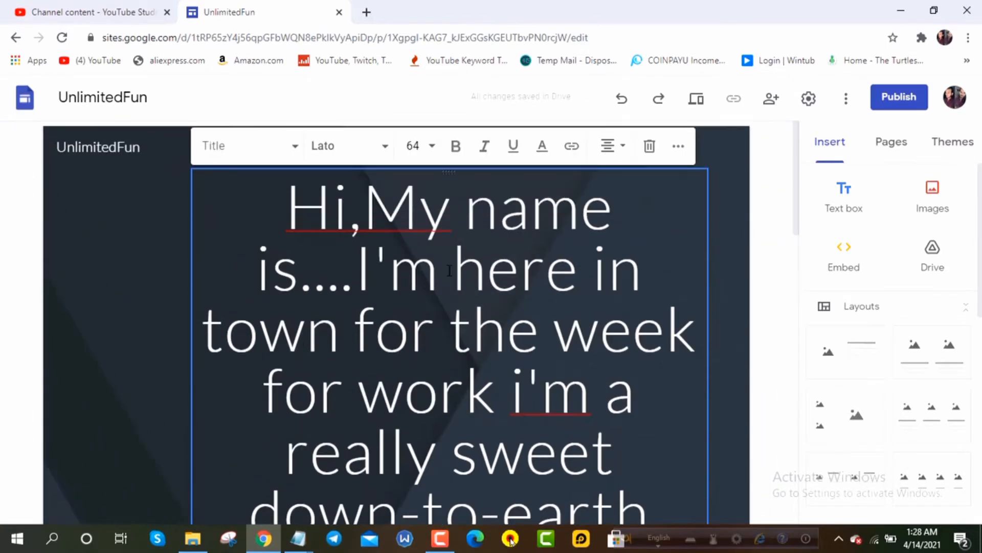
Step: Try to shrink the pasted title text by choosing font size 10, 9 and finally 8
left_click(416, 147)
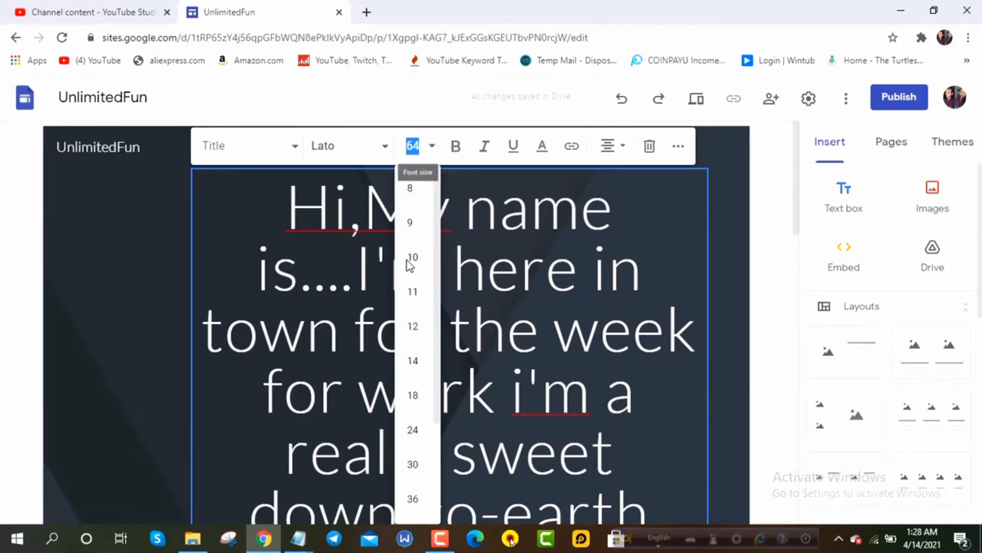
left_click(412, 257)
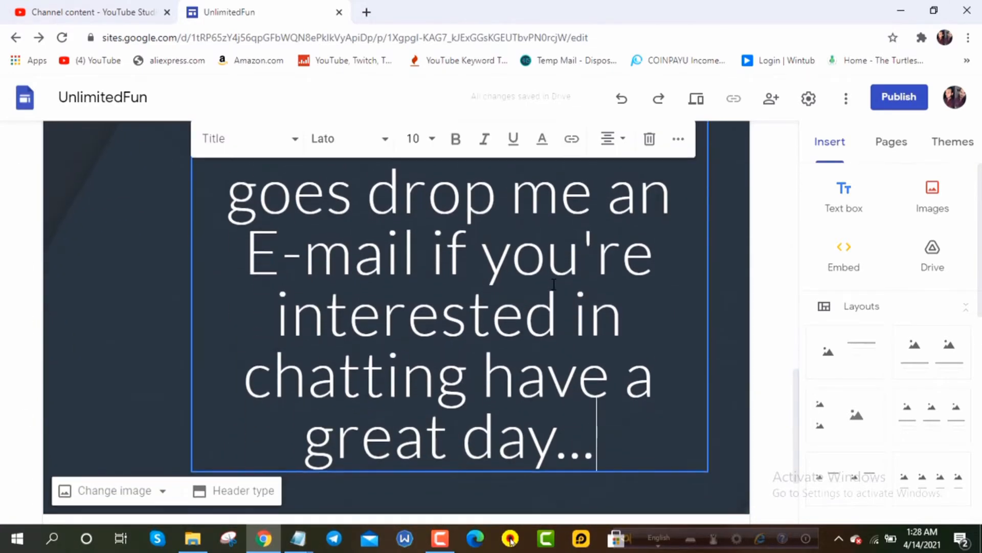
scroll(553, 284, "up", 8)
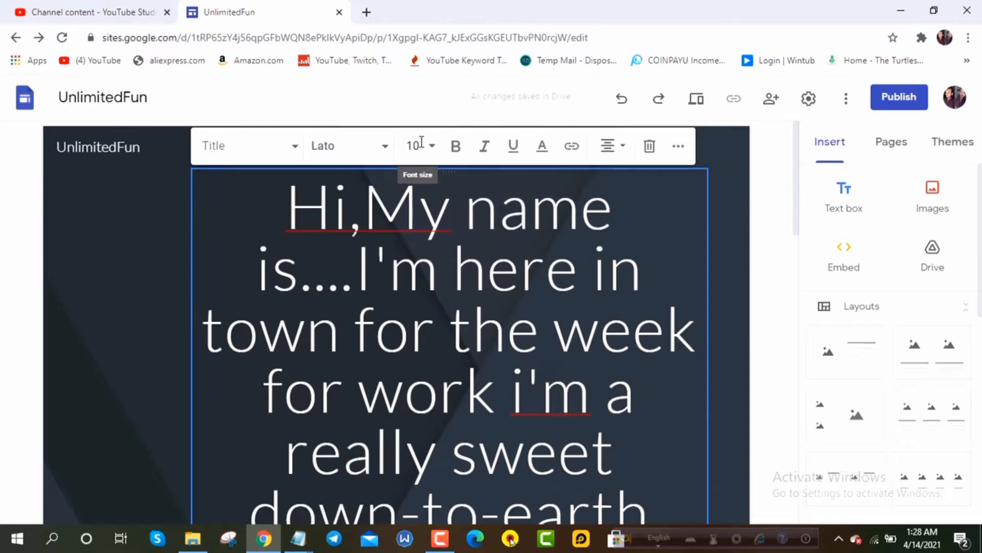
left_click(423, 146)
left_click(417, 228)
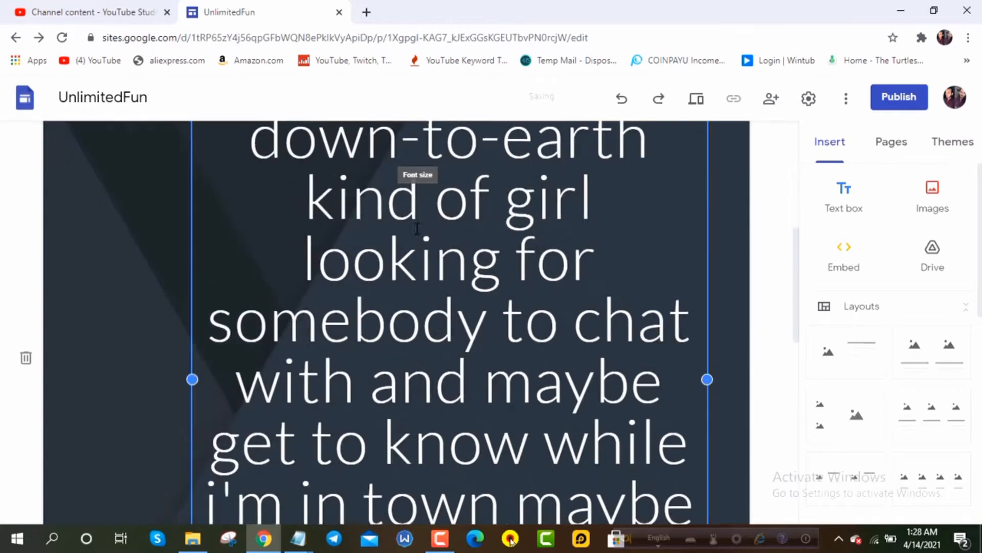
scroll(480, 234, "up", 8)
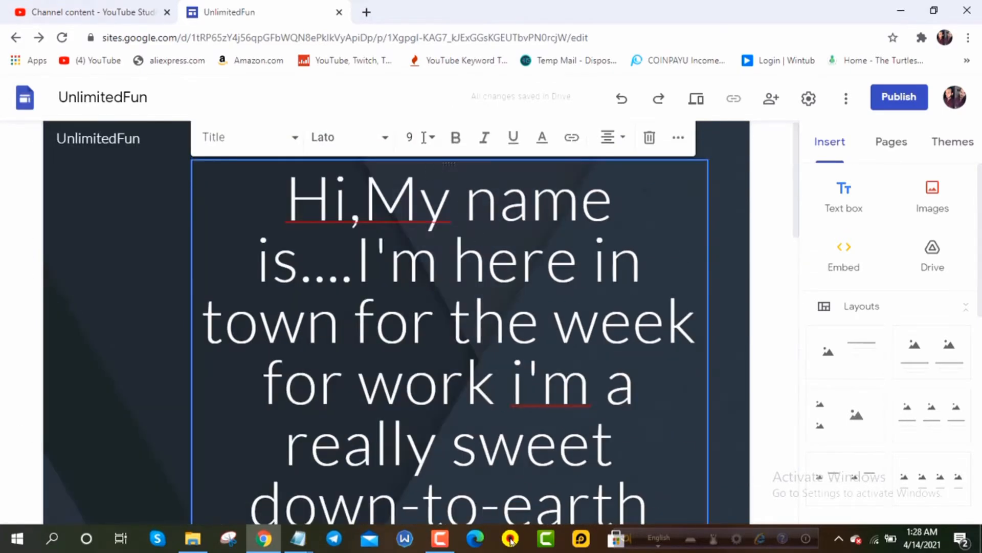
left_click(424, 138)
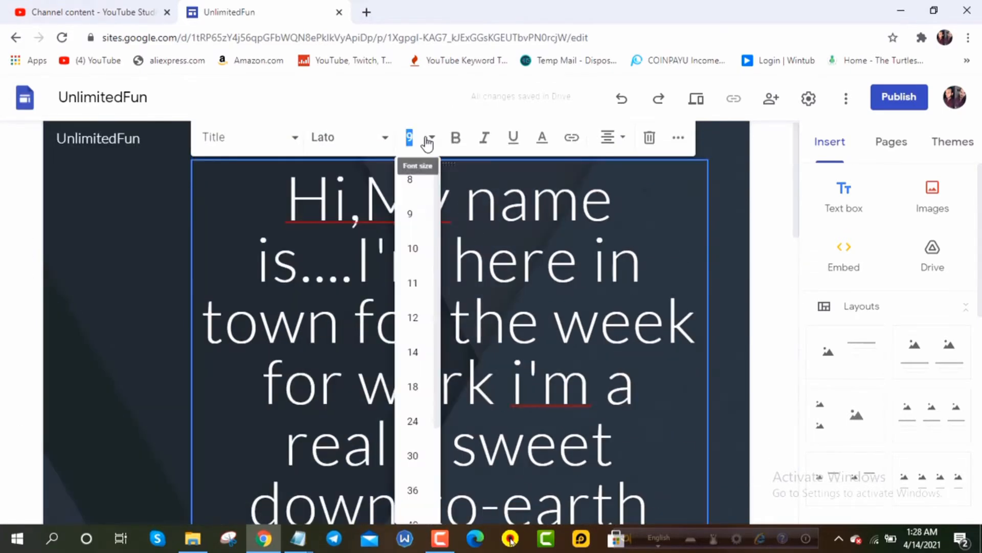
left_click(413, 197)
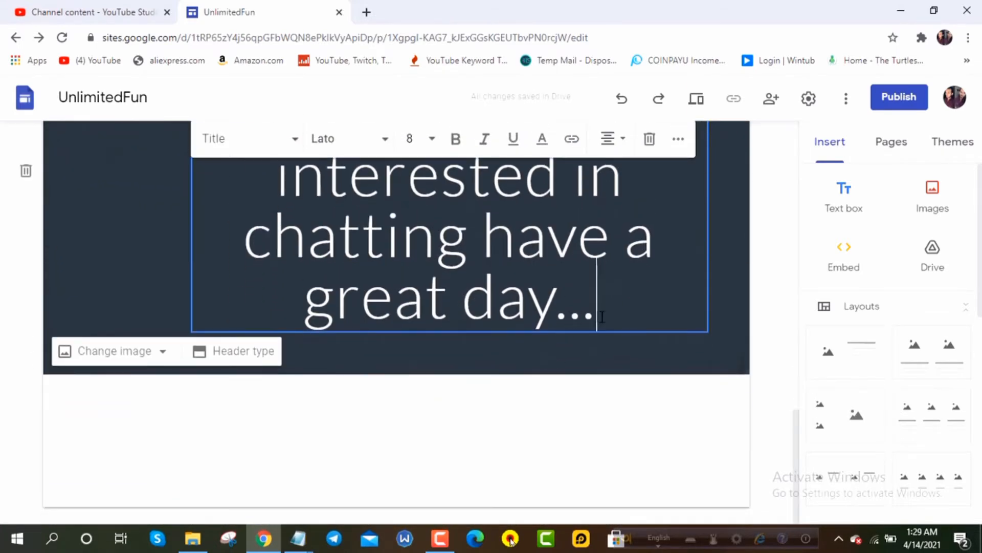
scroll(614, 317, "up", 15)
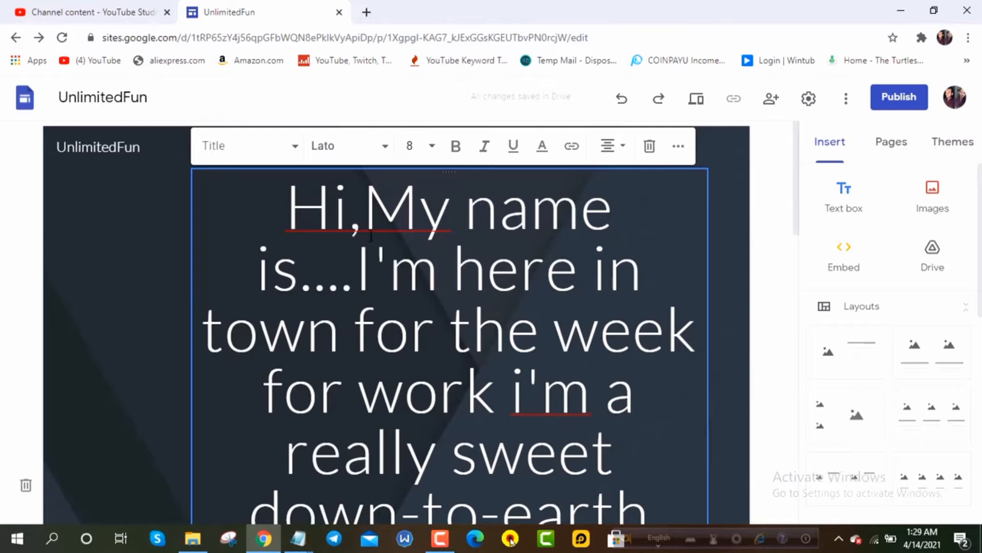
Step: Insert the introduced person's first name directly after "My name is" in the title text
left_click(302, 284)
type("Sh")
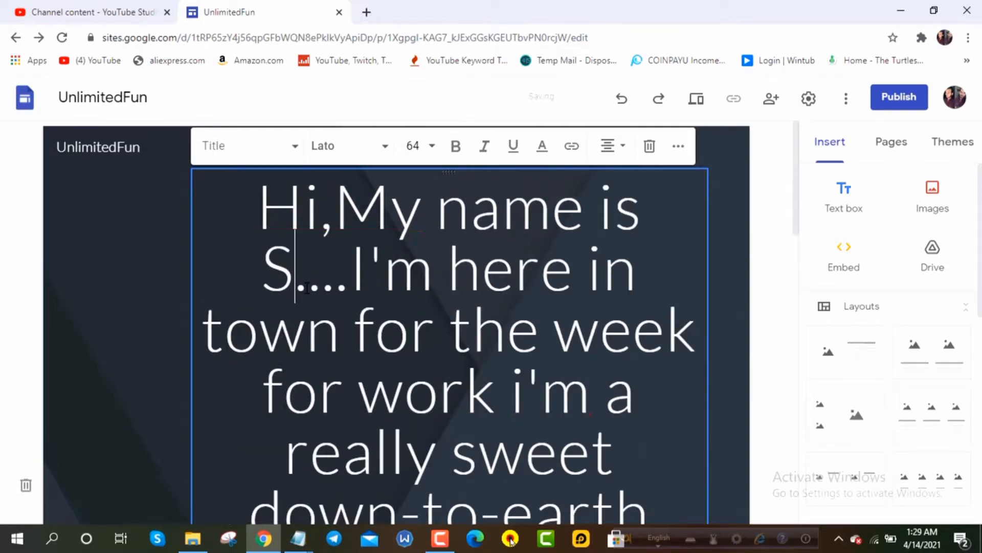
type("irle")
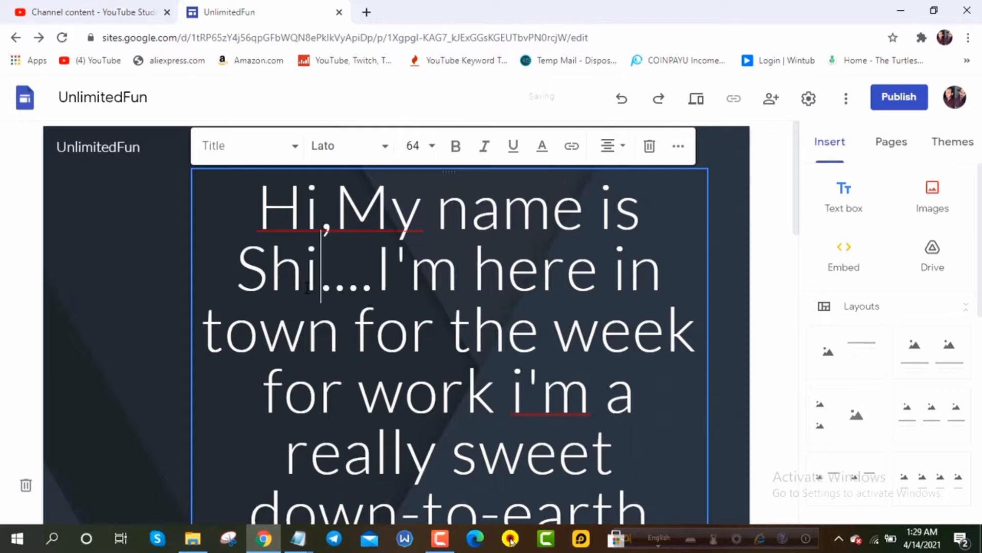
type("y")
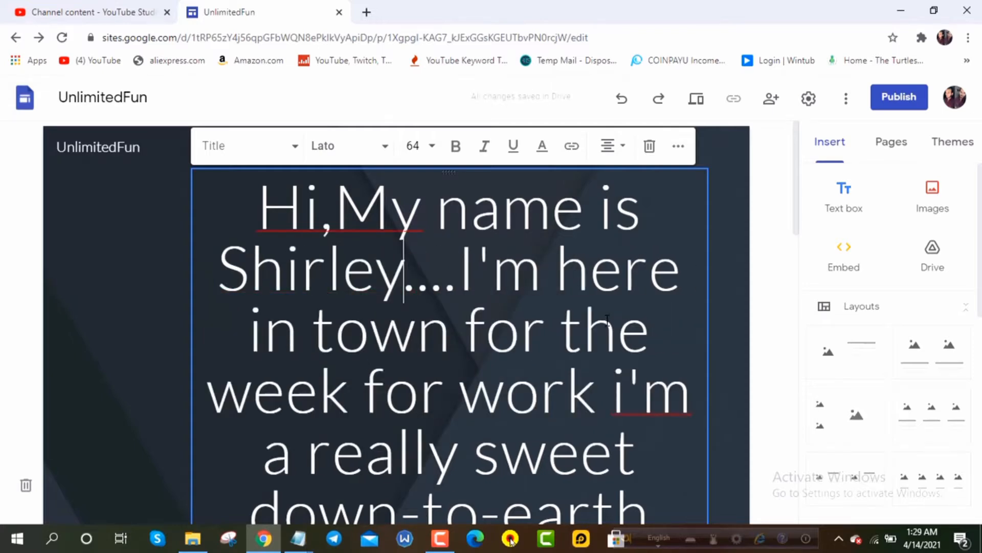
Step: Choose Arial as the font at the current place in the title text
scroll(607, 319, "down", 1)
scroll(607, 319, "up", 1)
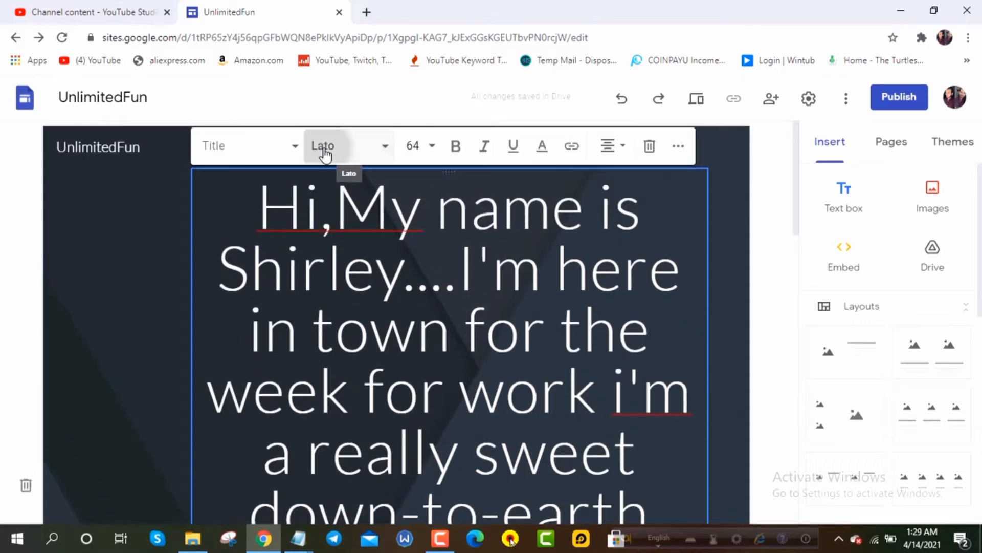
left_click(338, 165)
left_click(333, 210)
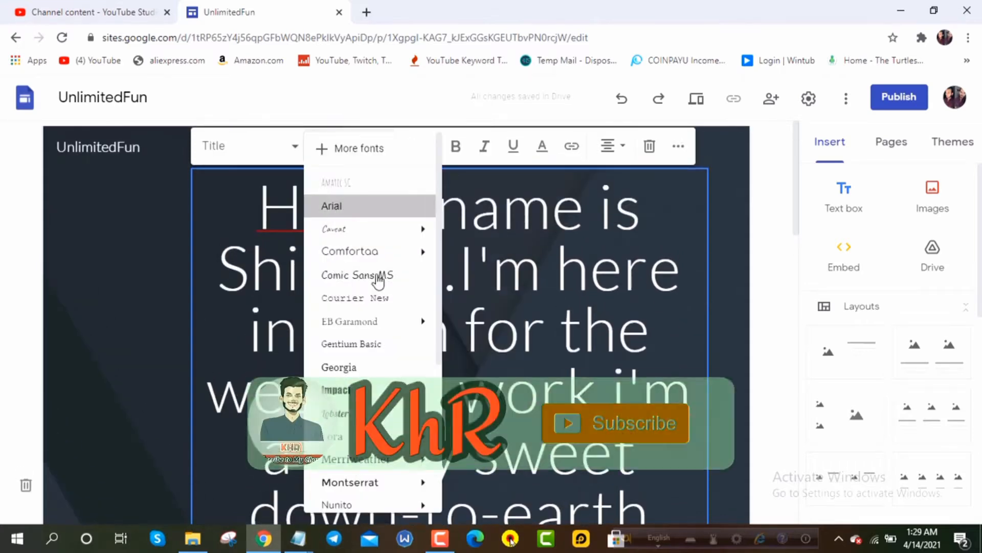
scroll(261, 330, "down", 5)
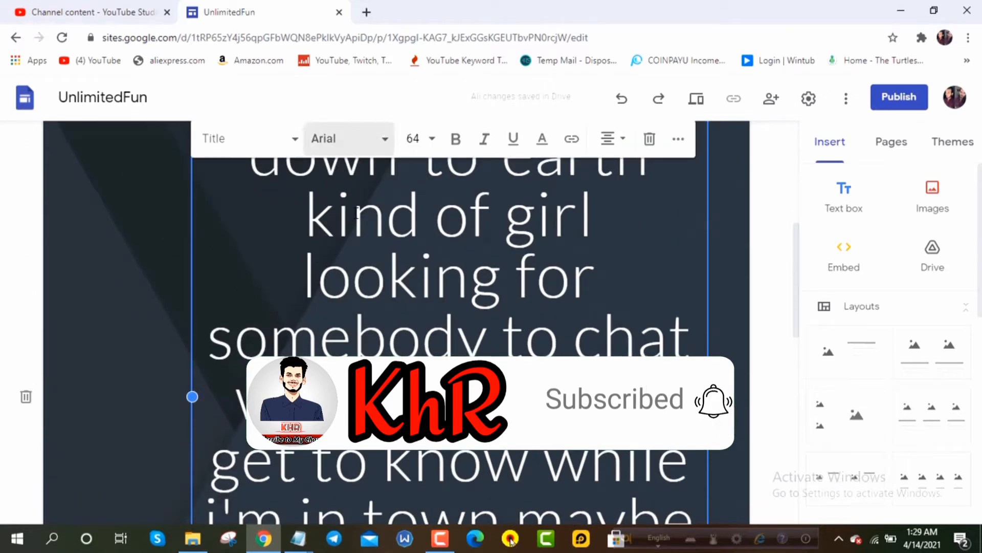
Step: Try the Comic Sans font at the current place in the title text
left_click(347, 139)
left_click(350, 273)
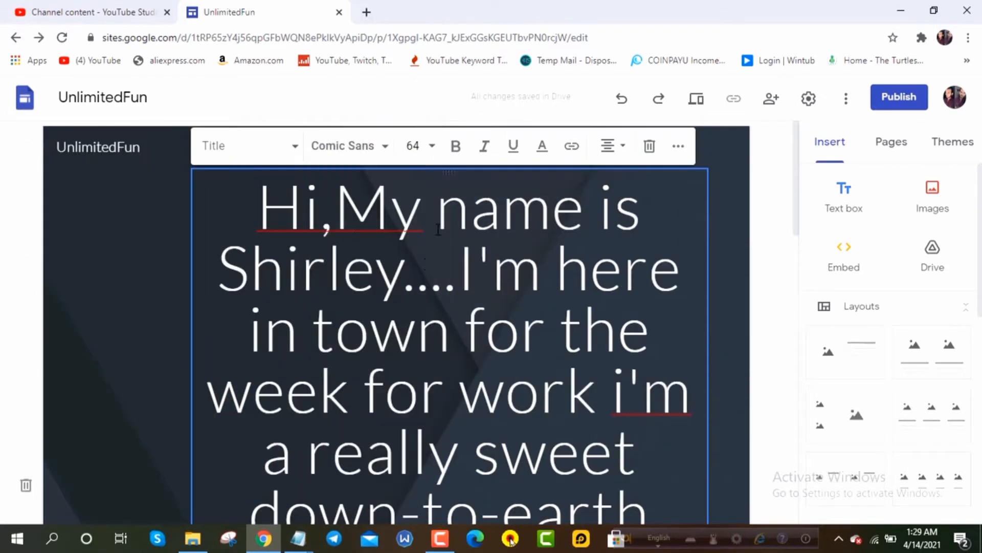
scroll(673, 338, "down", 13)
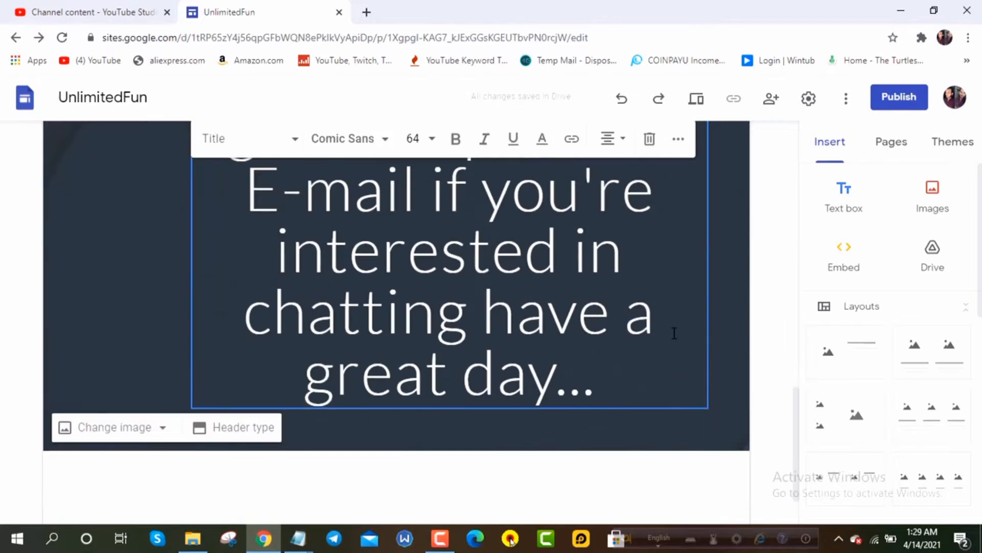
scroll(555, 333, "up", 5)
scroll(555, 333, "up", 5)
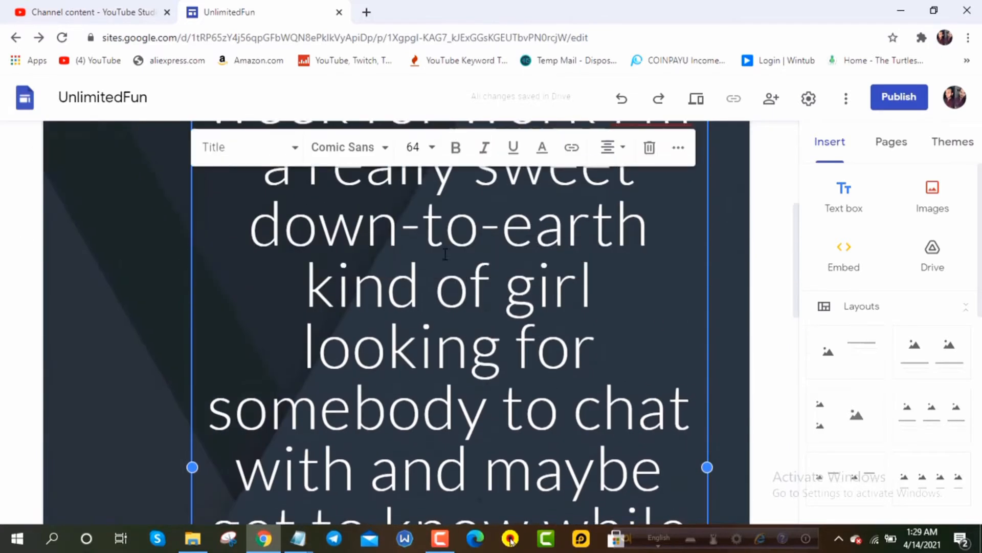
Step: Change the header introduction's text style to Heading
left_click(280, 145)
left_click(228, 184)
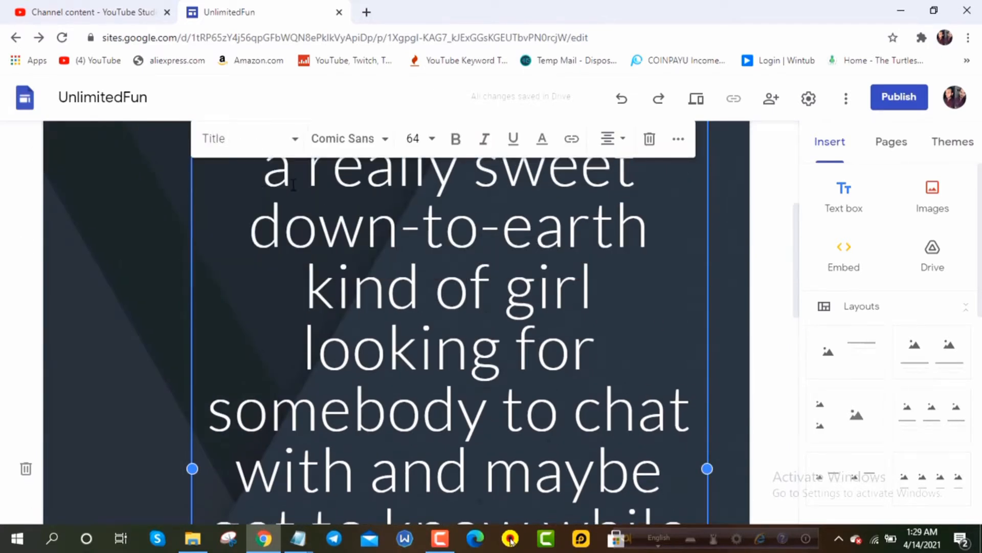
left_click(265, 148)
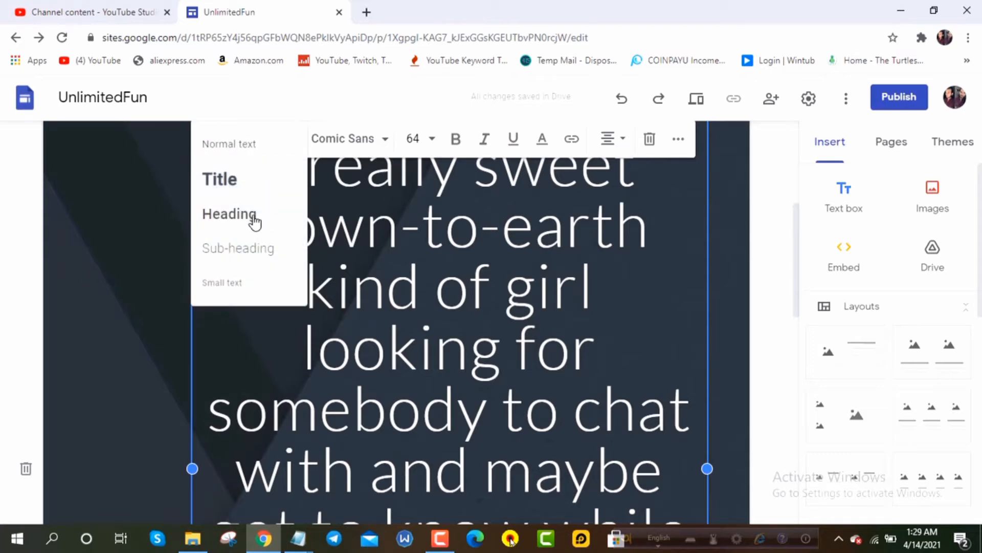
left_click(253, 217)
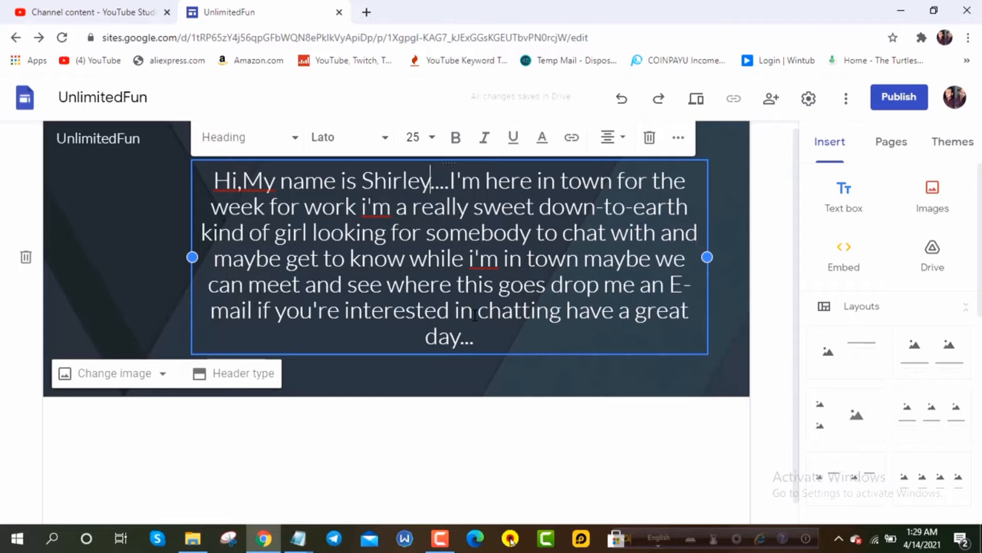
Step: Try the Sub-heading and Small text styles on the header introduction, and set it back to Heading
left_click(264, 147)
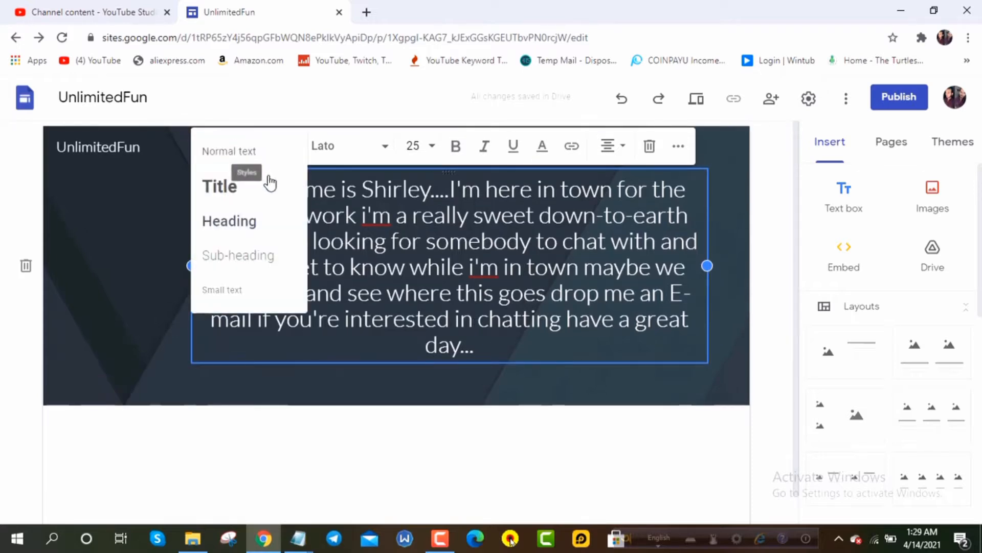
left_click(253, 264)
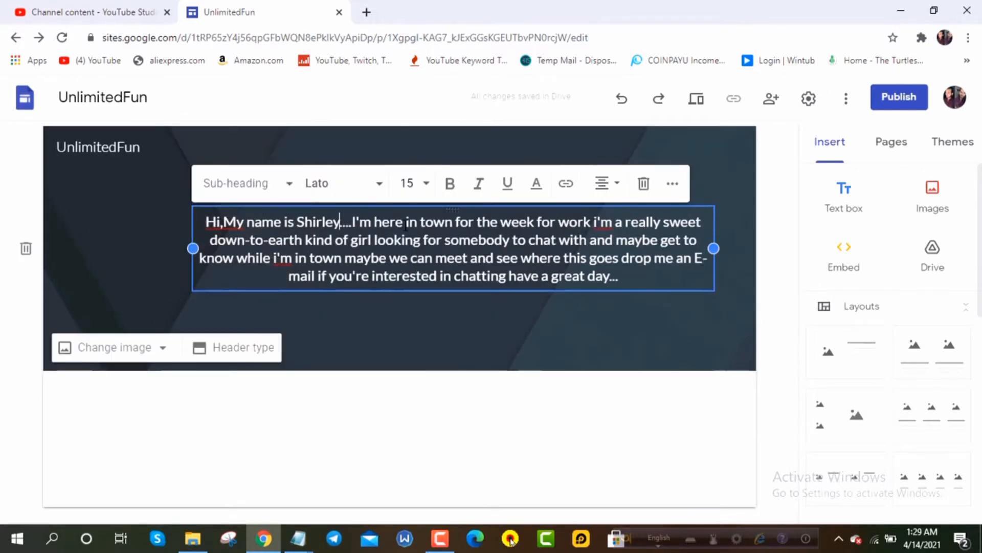
left_click(265, 184)
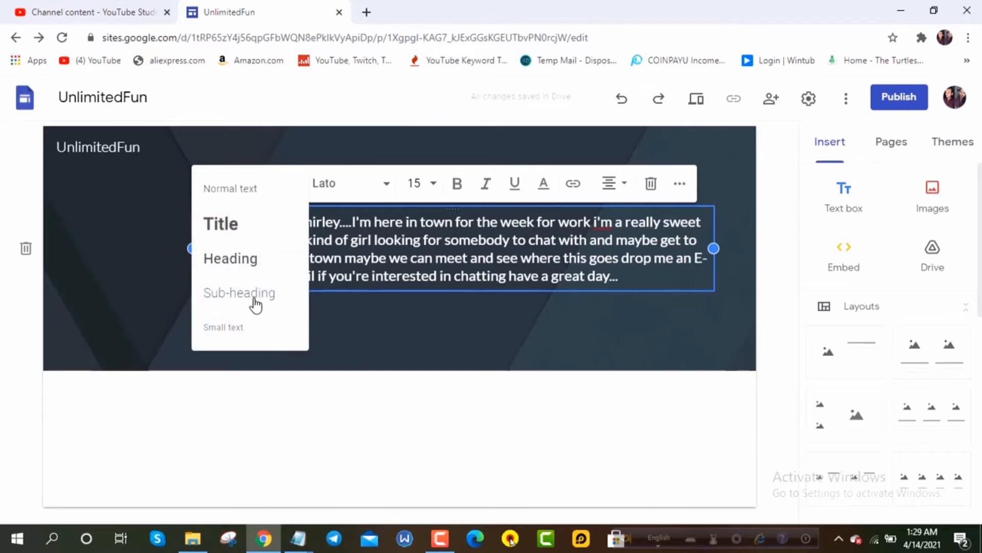
left_click(213, 332)
left_click(237, 209)
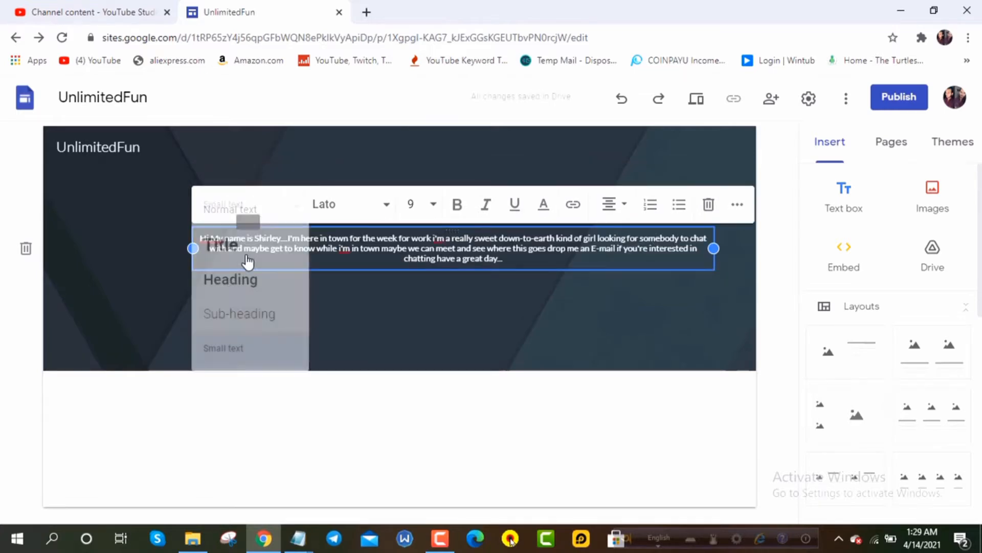
left_click(231, 280)
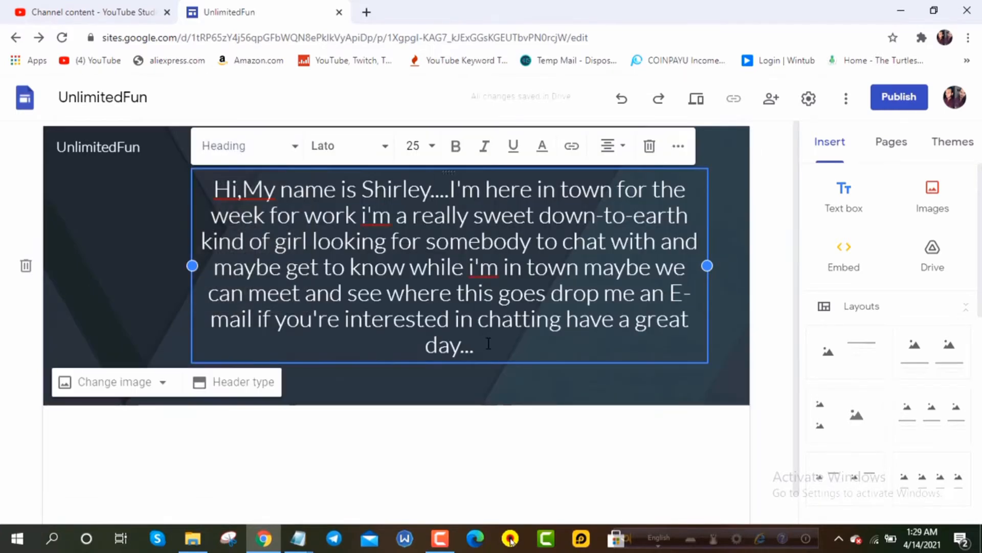
Step: Try font sizes 36 and 48 on the heading text without selecting any of it
left_click(414, 146)
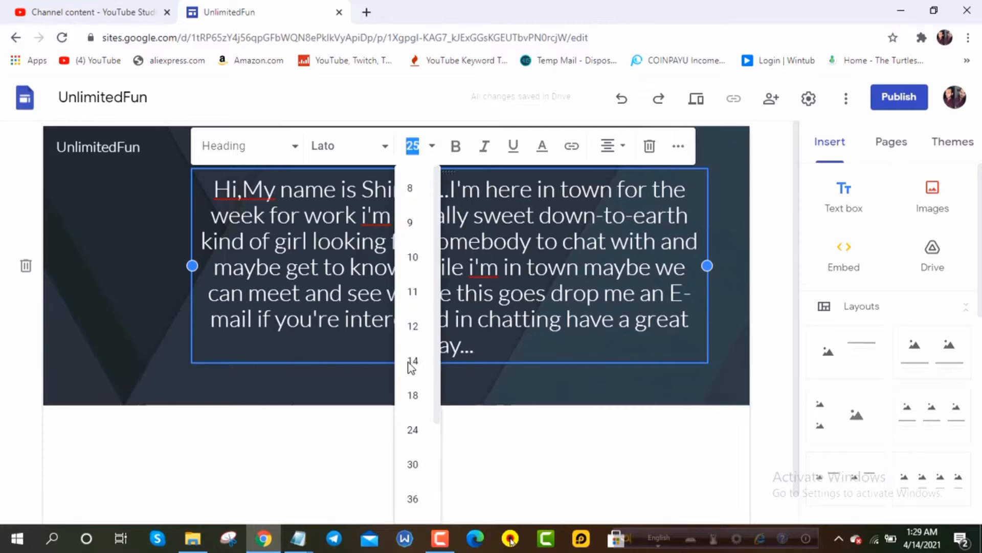
scroll(412, 436, "down", 2)
left_click(413, 427)
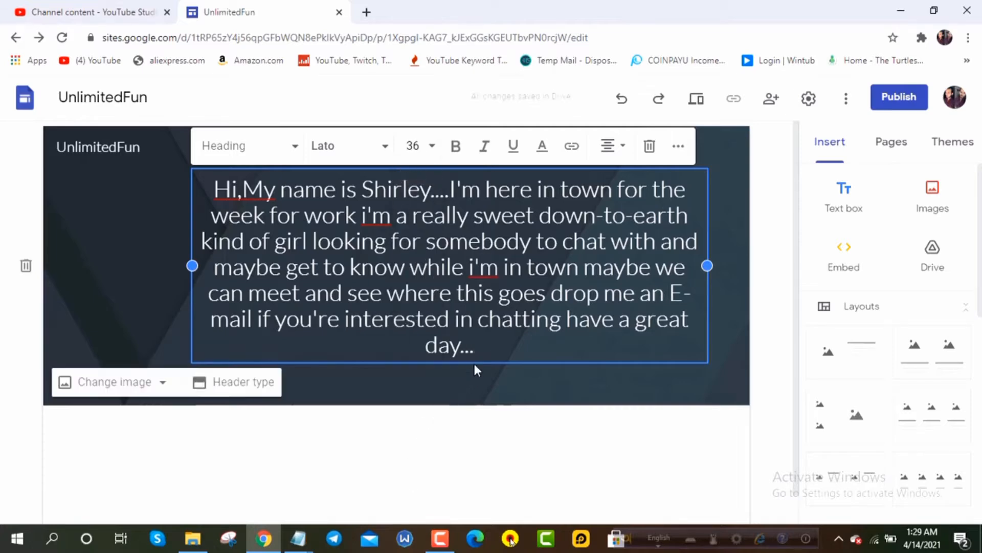
left_click(494, 380)
left_click(452, 308)
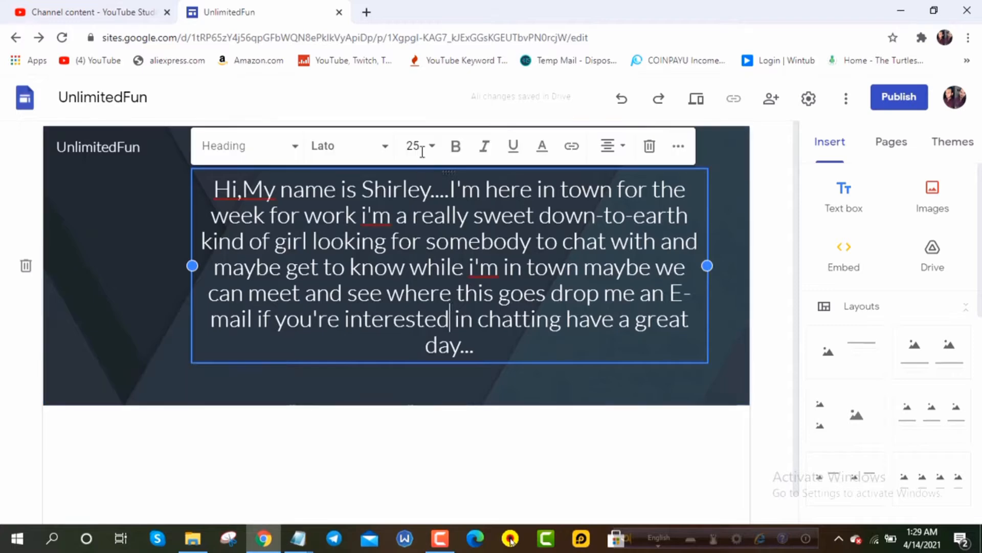
left_click(420, 148)
scroll(420, 409, "down", 3)
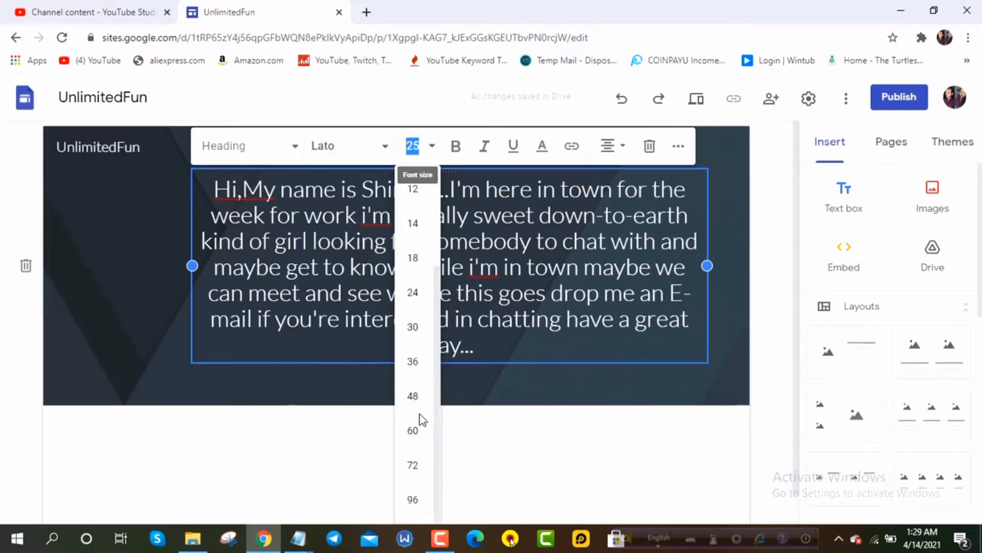
left_click(420, 398)
Step: Set the entire header introduction to font size 30
left_click_drag(501, 347, 194, 192)
left_click(413, 146)
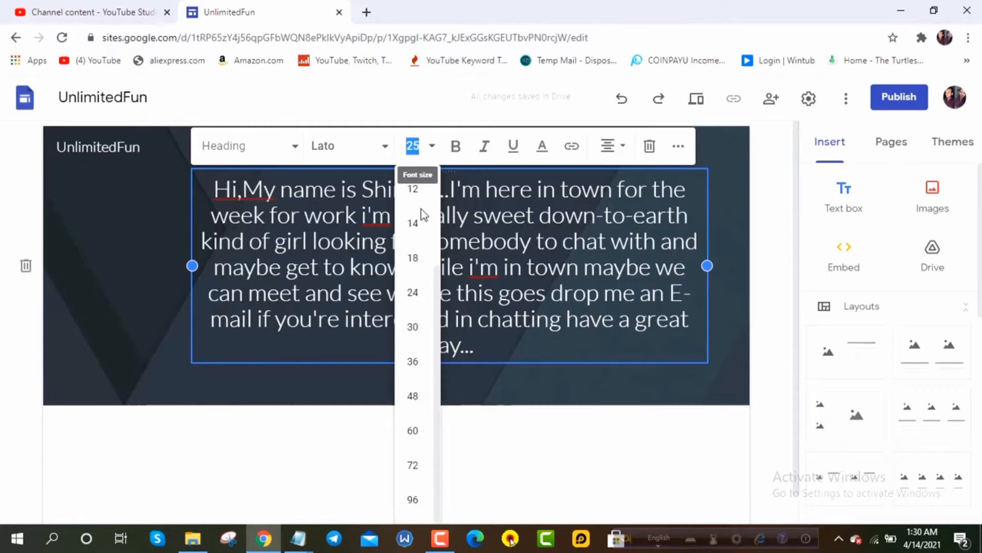
left_click(414, 327)
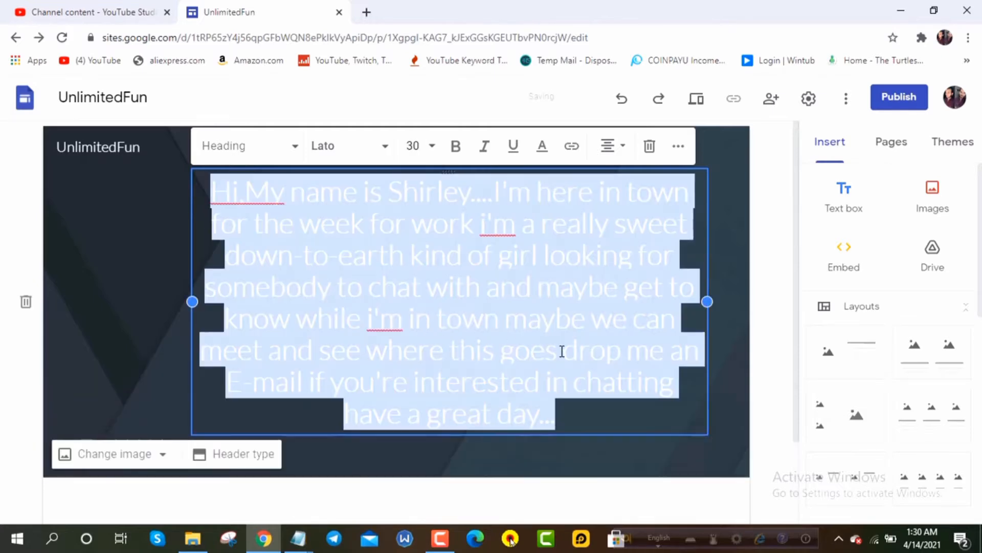
left_click(616, 415)
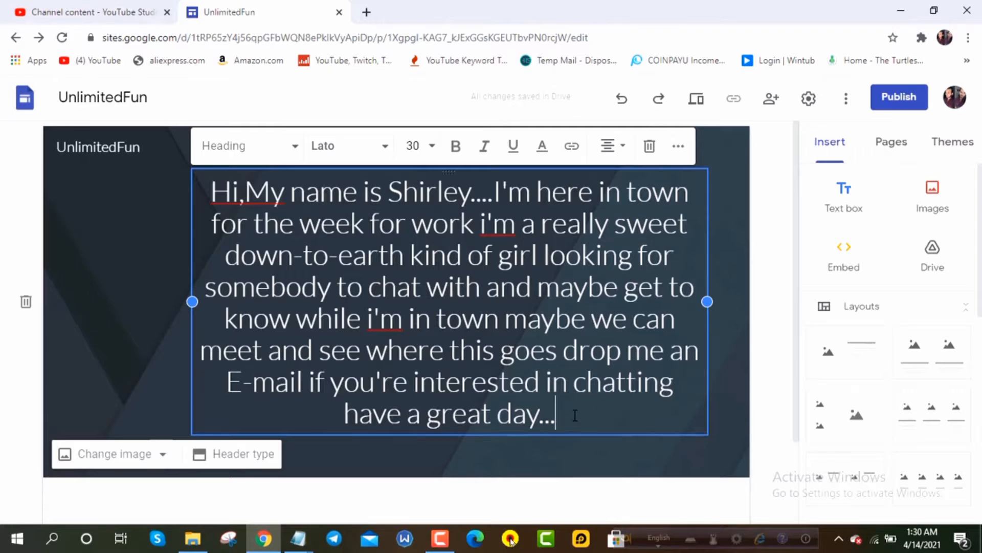
Step: Make the entire header introduction bold
left_click_drag(575, 415, 201, 203)
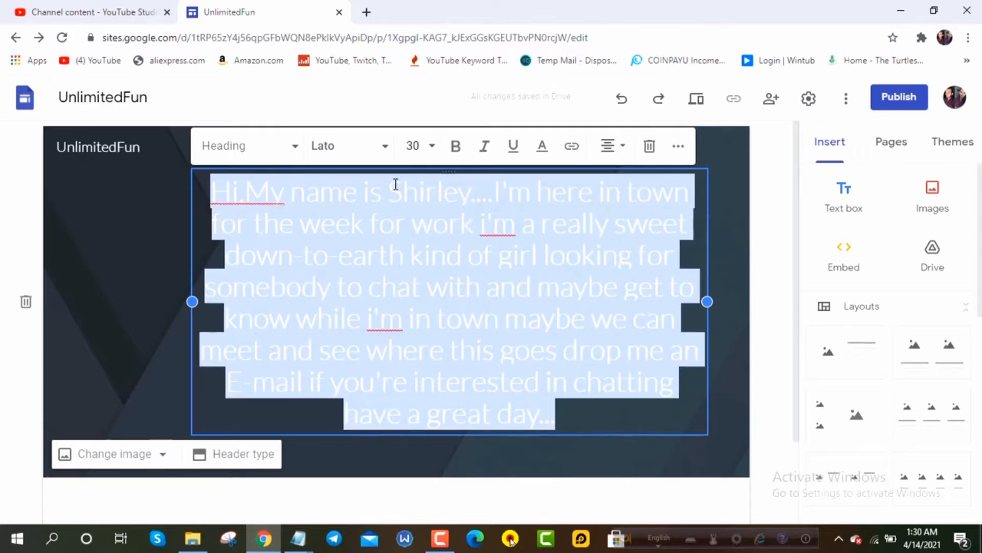
left_click(457, 149)
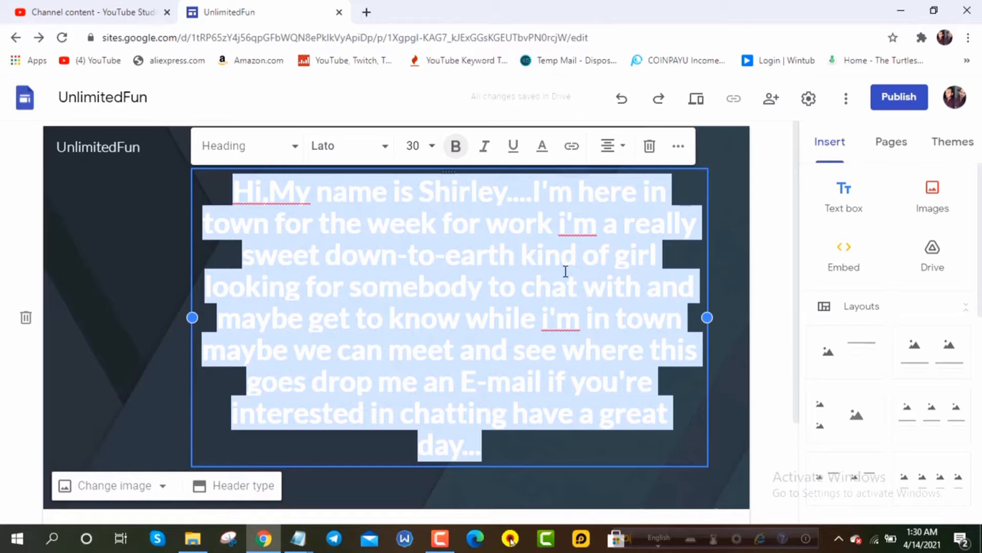
left_click(499, 450)
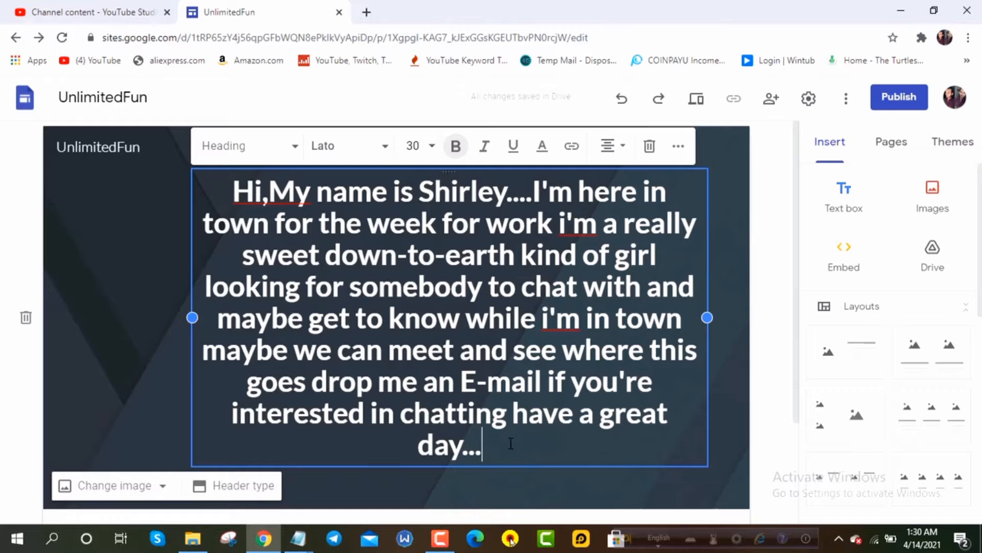
Step: Replace everything after the name and its dots in the header with "Crazy night on the Town", copied from the "daily offer promote" text file
left_click_drag(484, 446, 537, 200)
key("BackSpace")
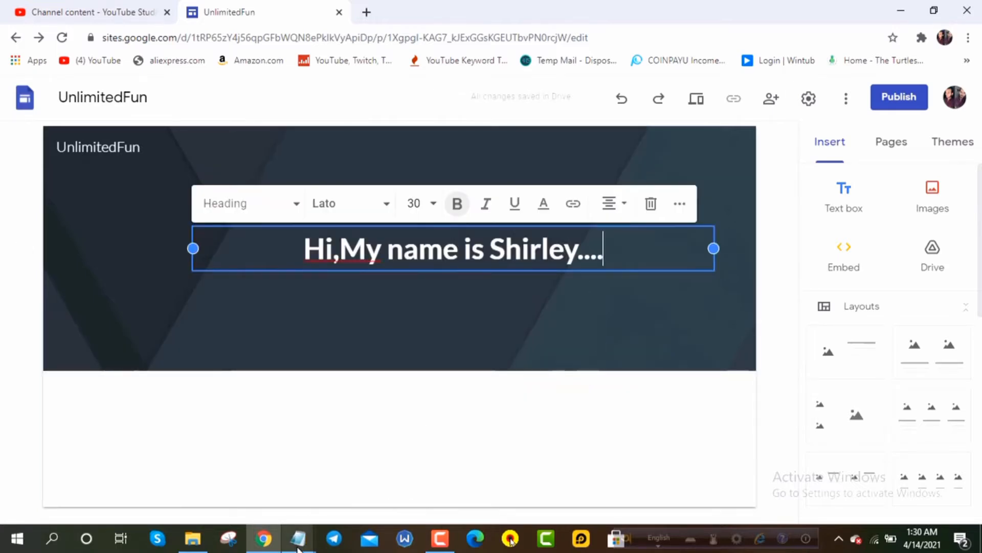
mouse_move(299, 537)
left_click(335, 498)
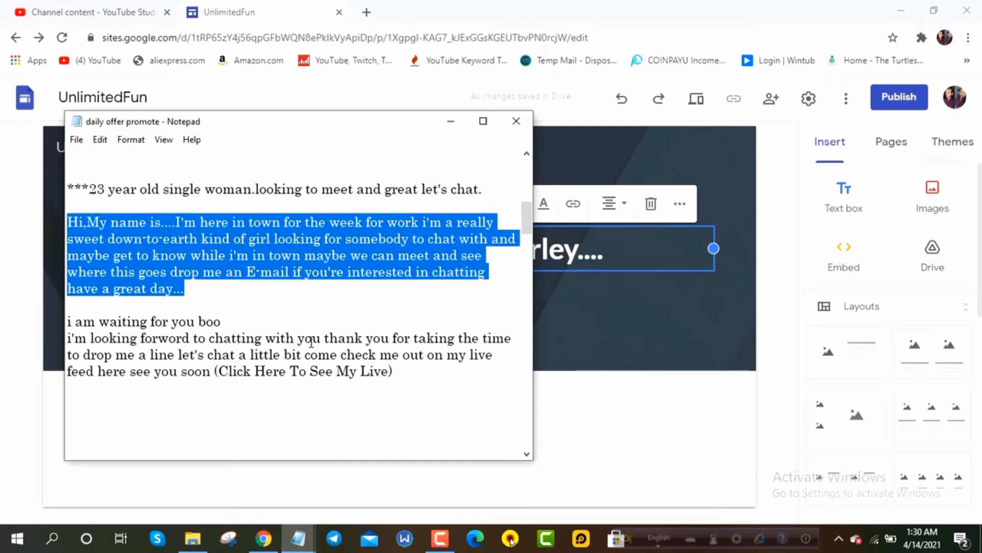
scroll(277, 364, "down", 5)
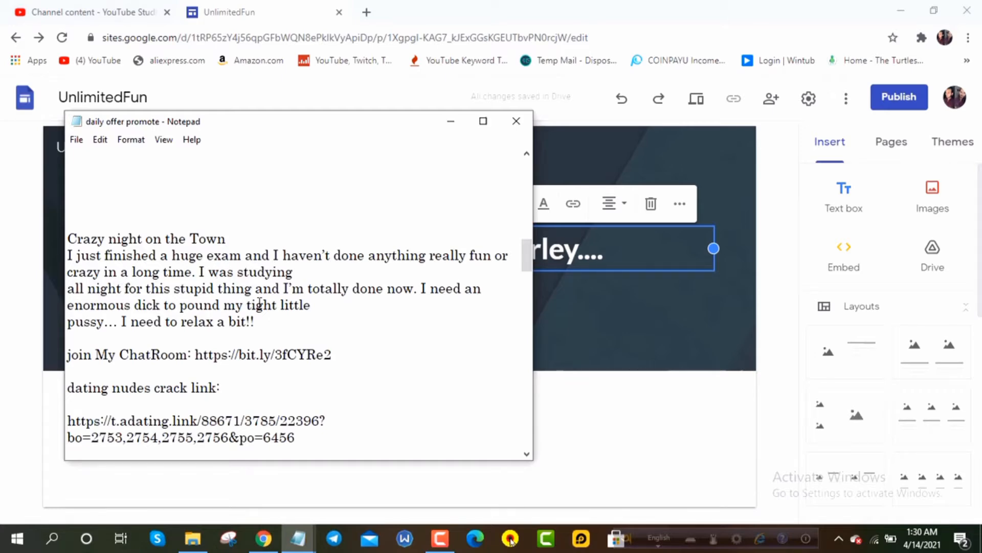
scroll(286, 314, "down", 4)
scroll(182, 313, "down", 6)
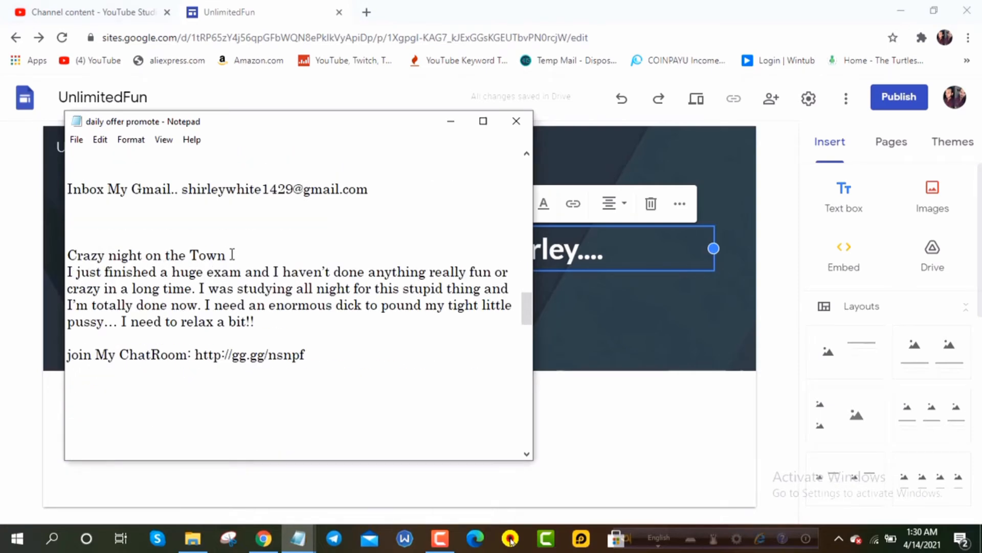
left_click_drag(231, 253, 72, 251)
key("ctrl+c")
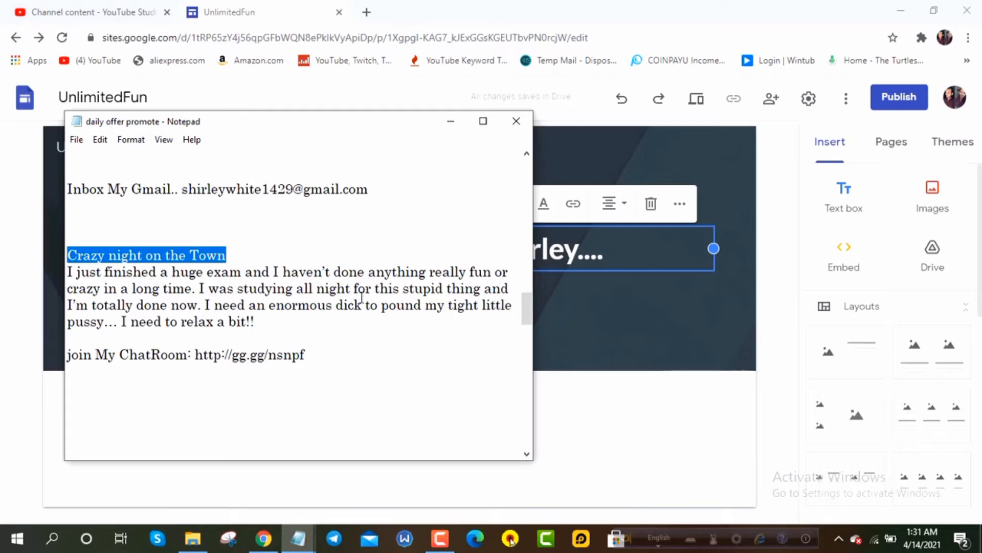
left_click(615, 252)
key("ctrl+v")
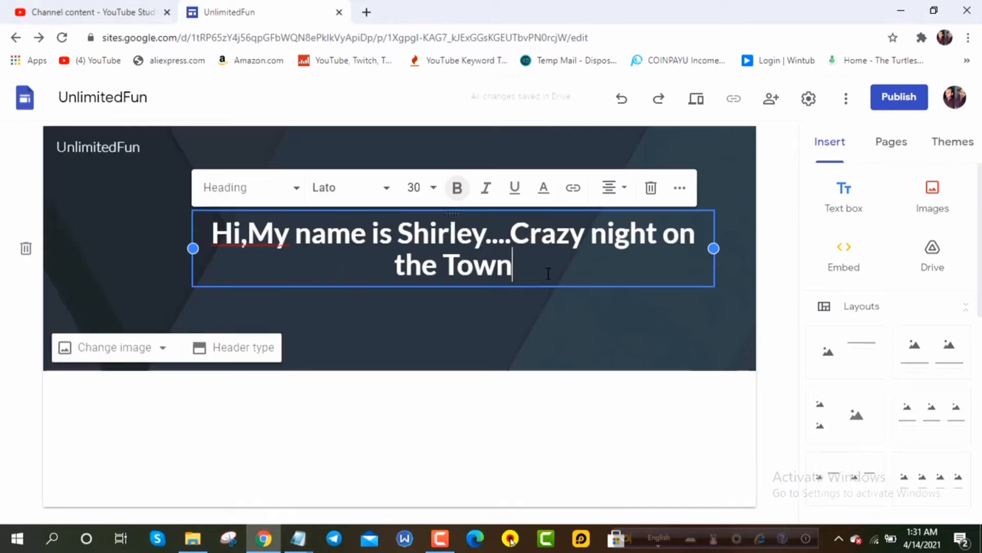
Step: Continue the header introduction after "Crazy night on the Town" with ". I want a boyfriend."
type(". I ")
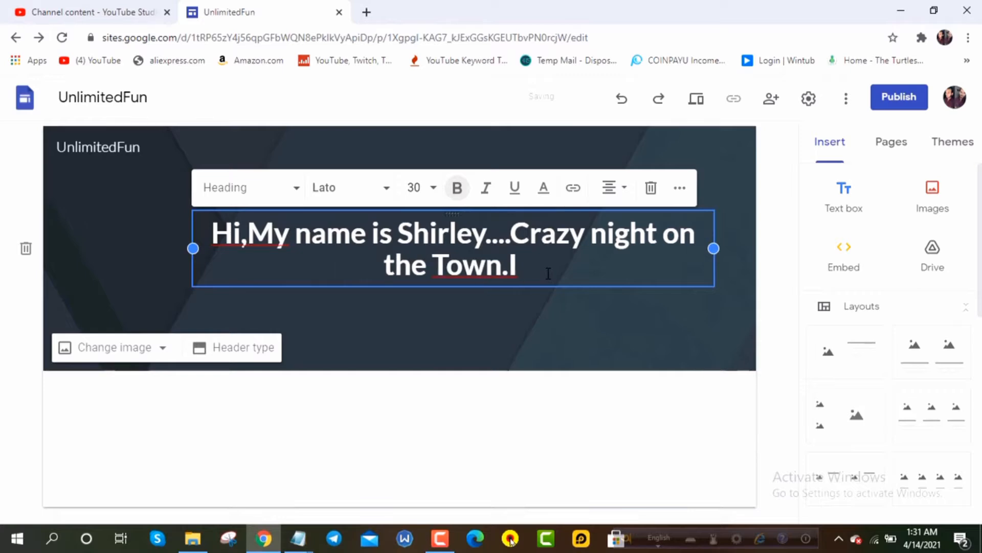
type("w")
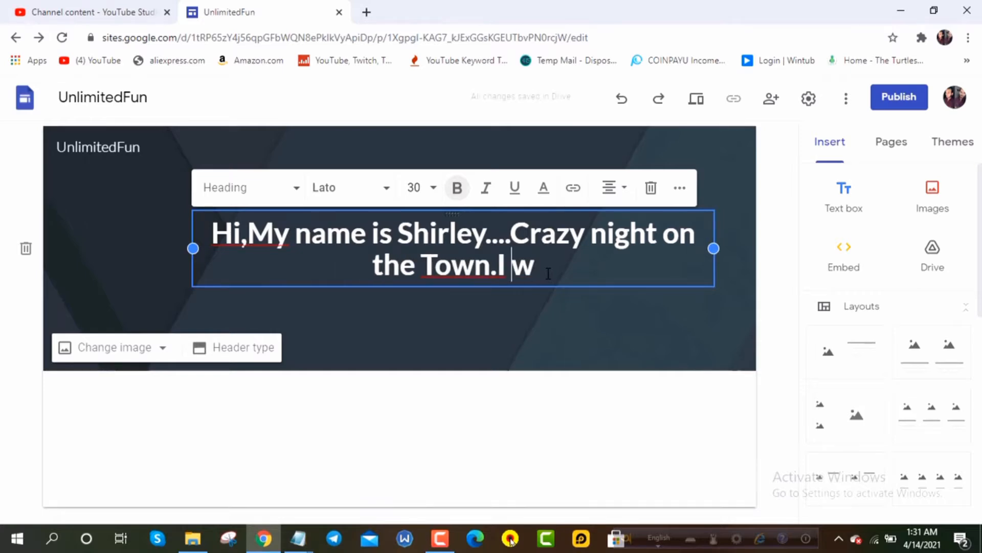
key("Right")
key("Right")
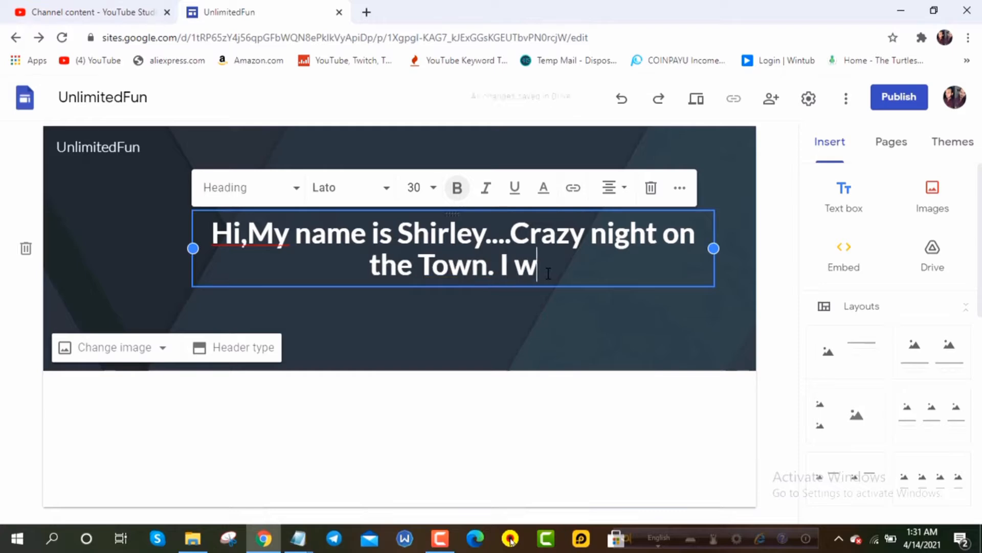
type("ant")
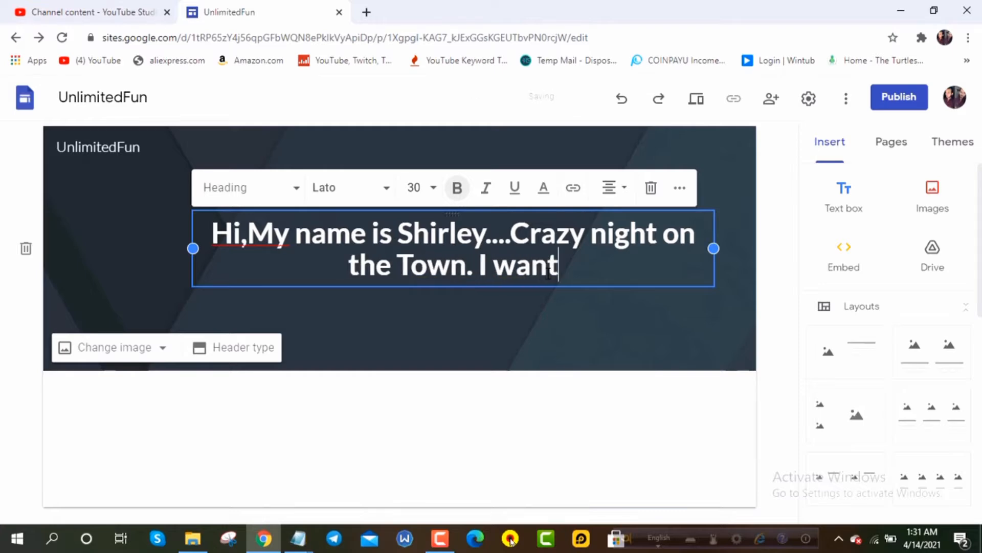
type(" a bo")
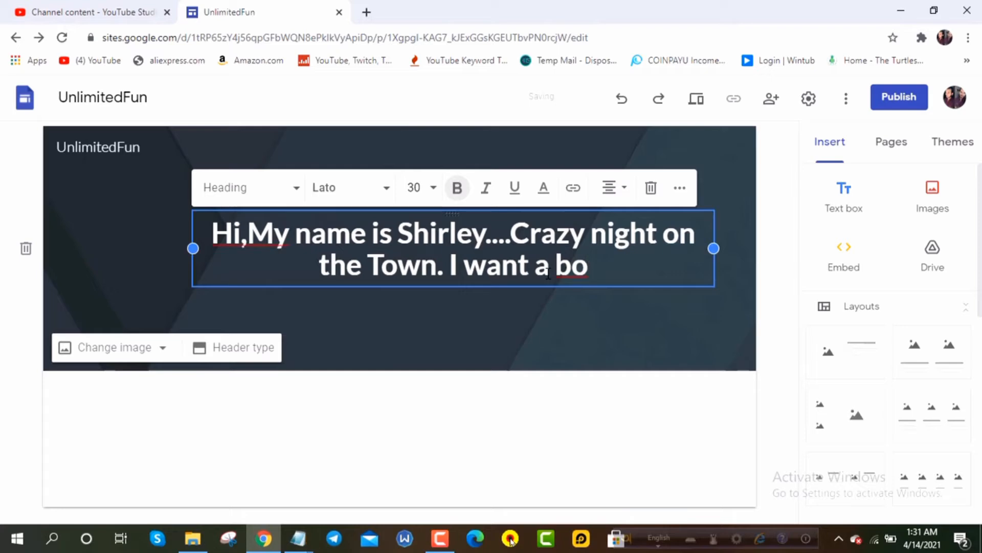
type("yfrien")
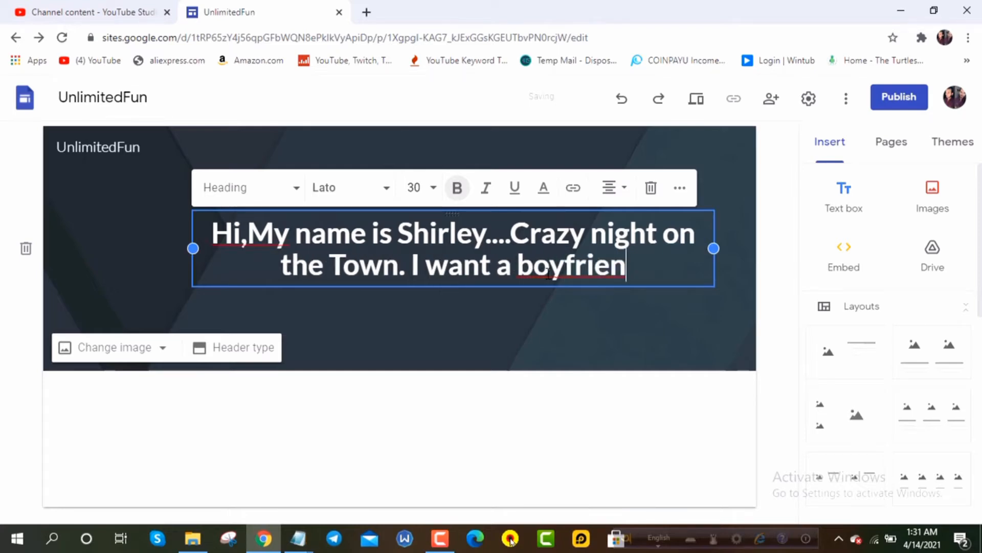
type("d.")
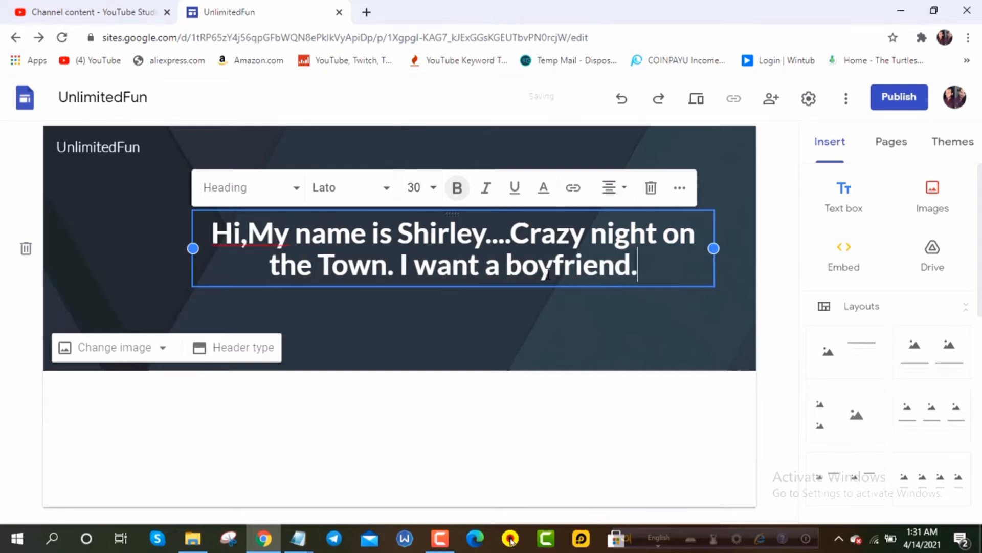
Step: Add "If You Are Interested, Please Join Now" to the end of the header introduction
type("If ")
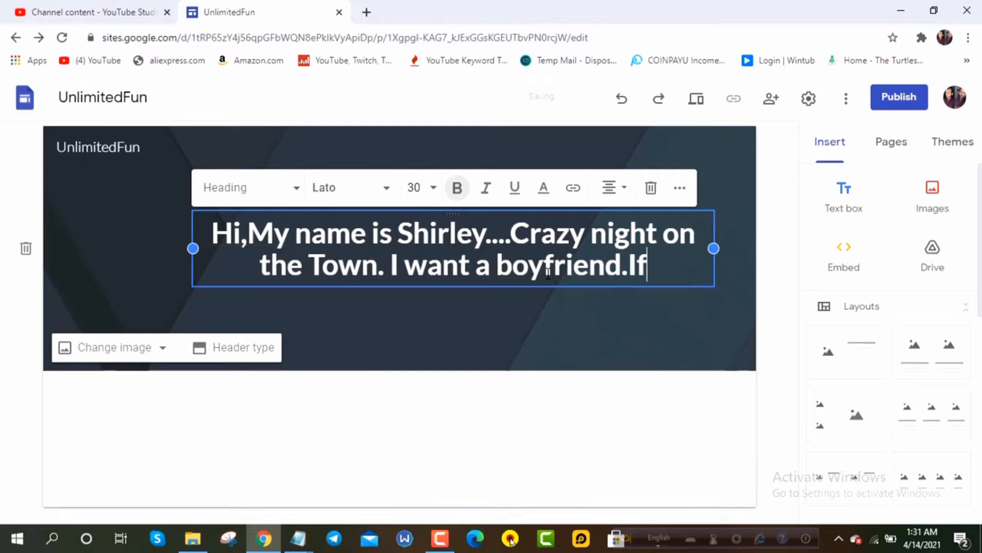
type("Yo")
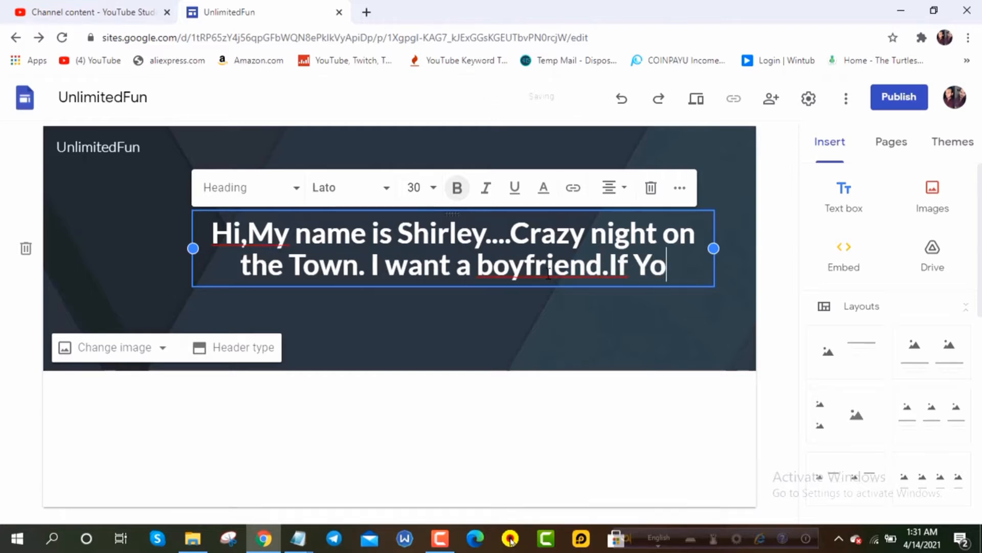
type("u Are")
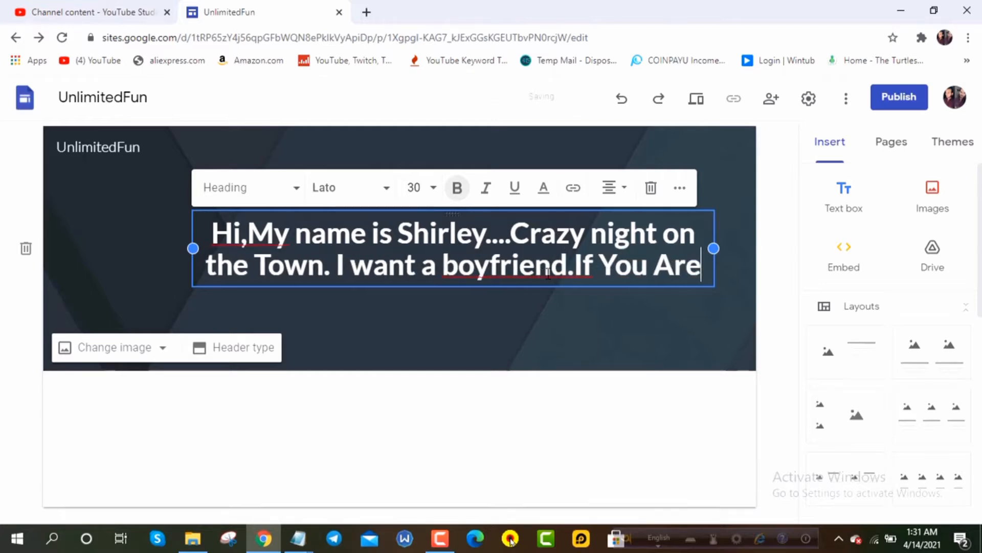
type(" Inter")
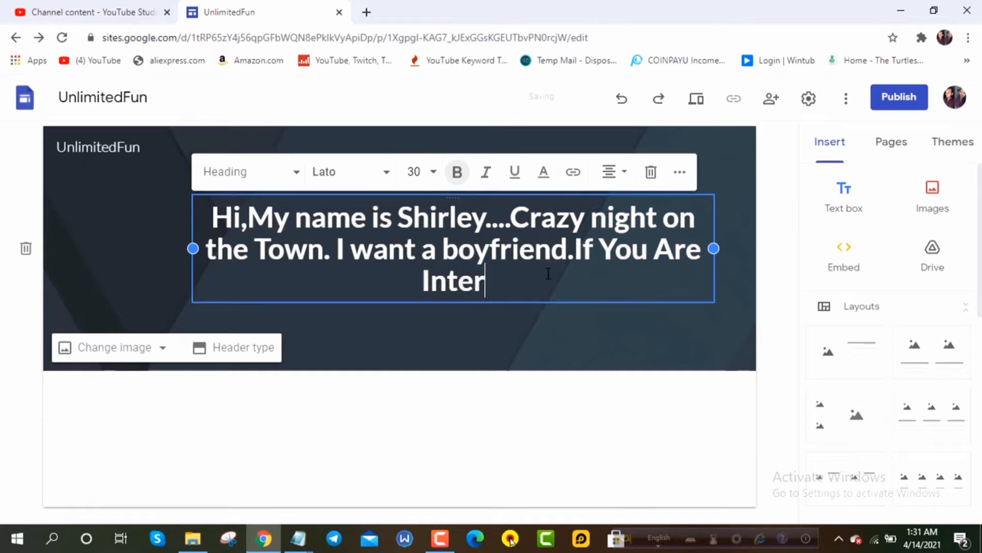
type("ested")
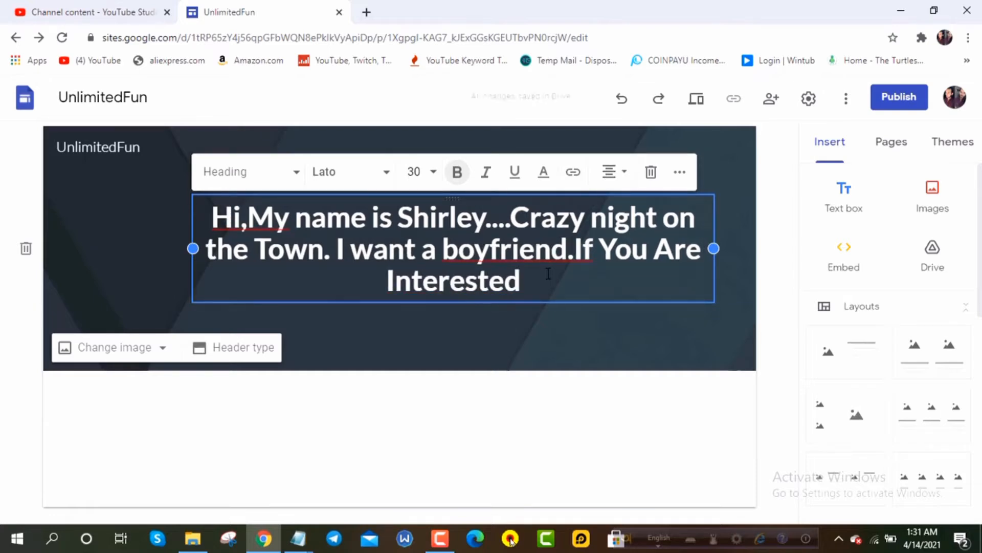
type(",")
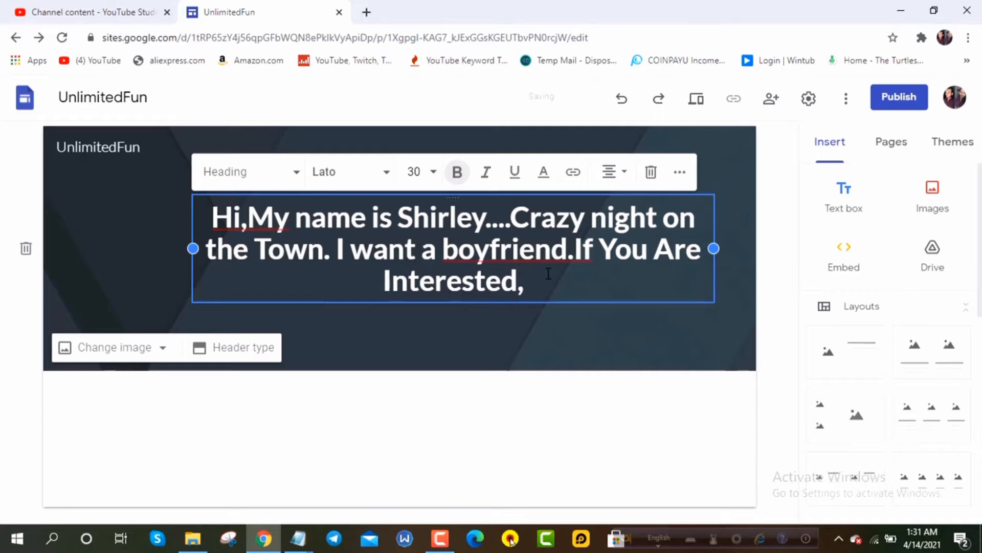
type(" Pl")
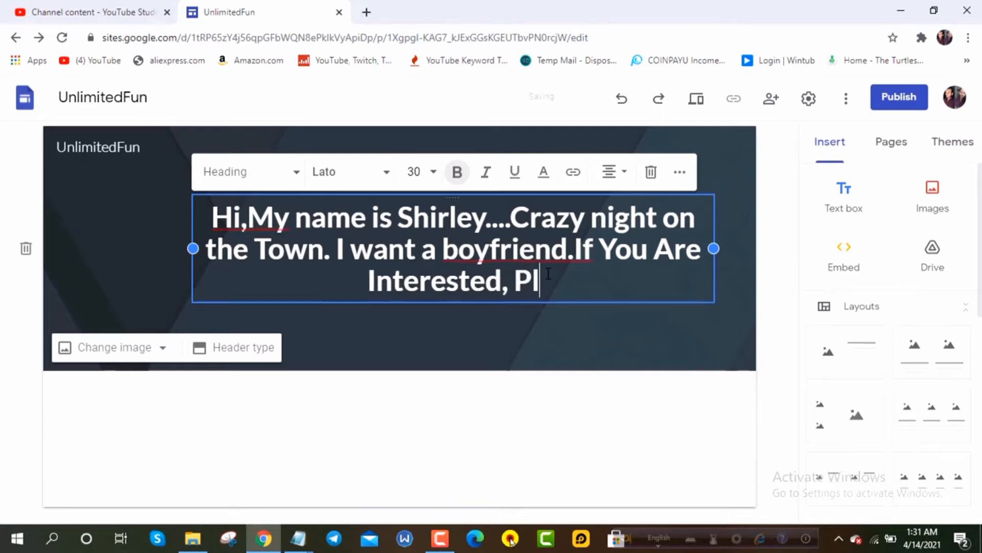
type("ease")
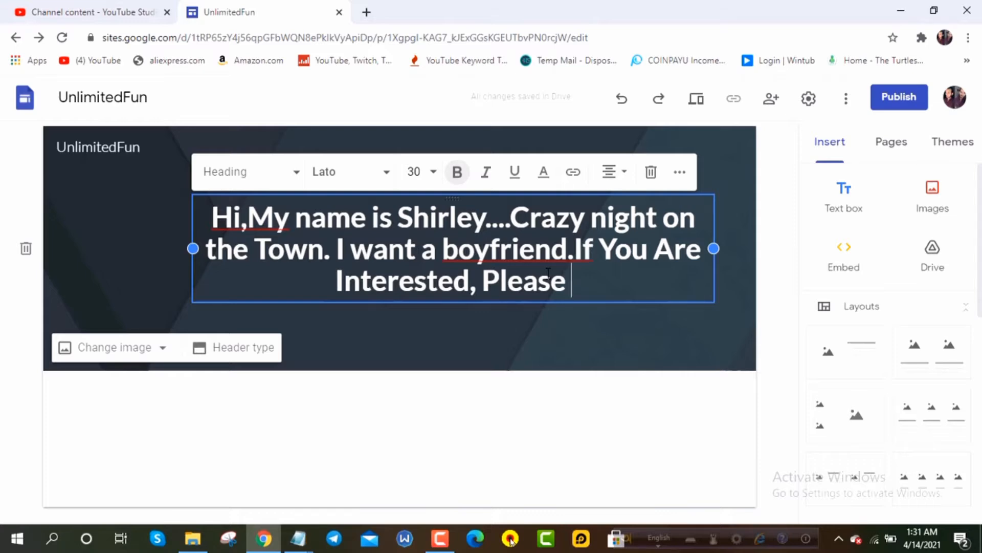
type("Join")
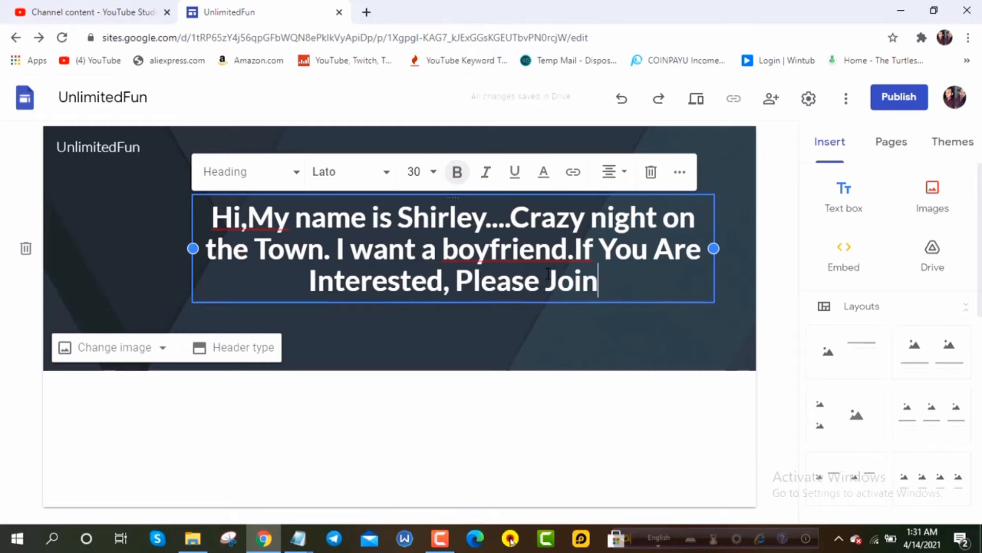
type(" Now")
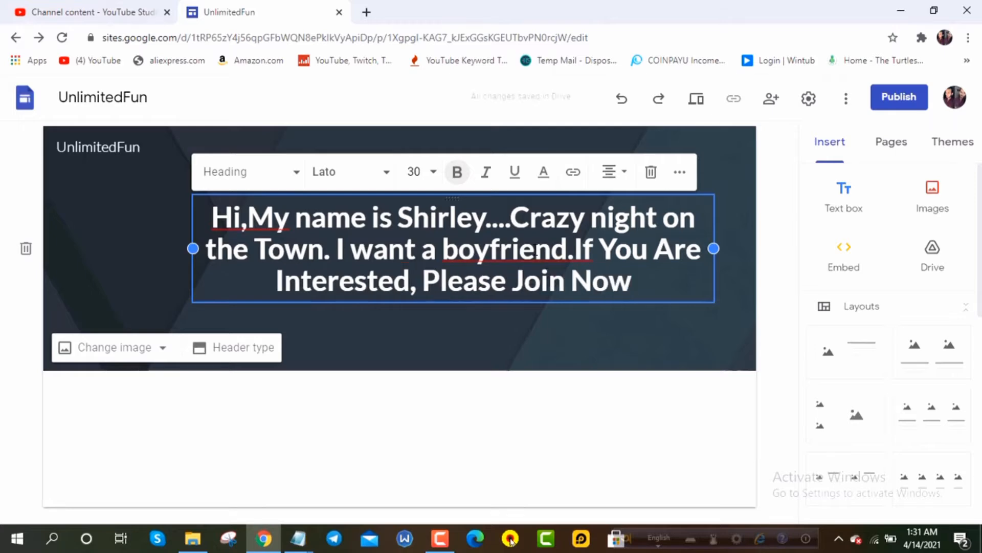
Step: Correct the missing spaces in the header with the spelling suggestions, giving "boyfriend. If" and "Hi, My"
right_click(535, 251)
left_click(543, 256)
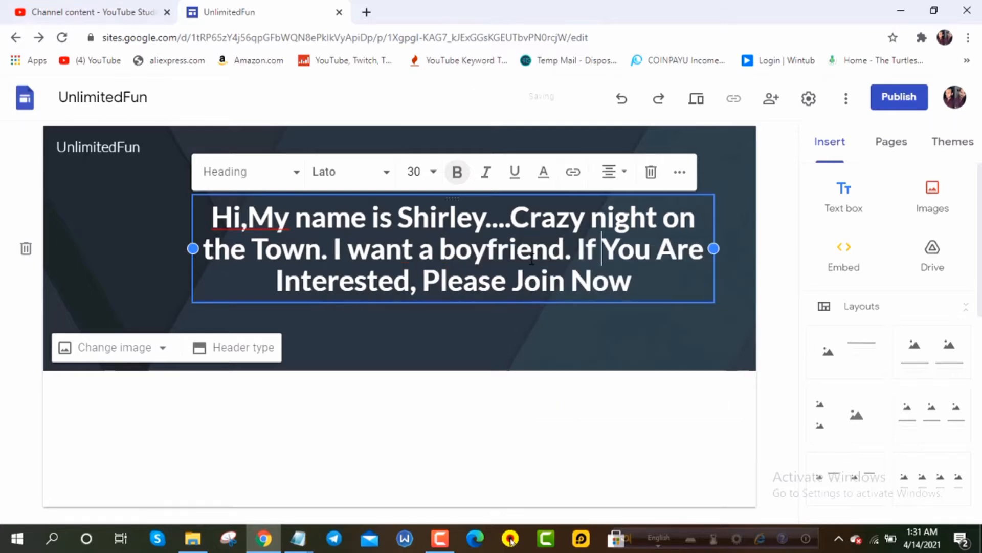
right_click(269, 219)
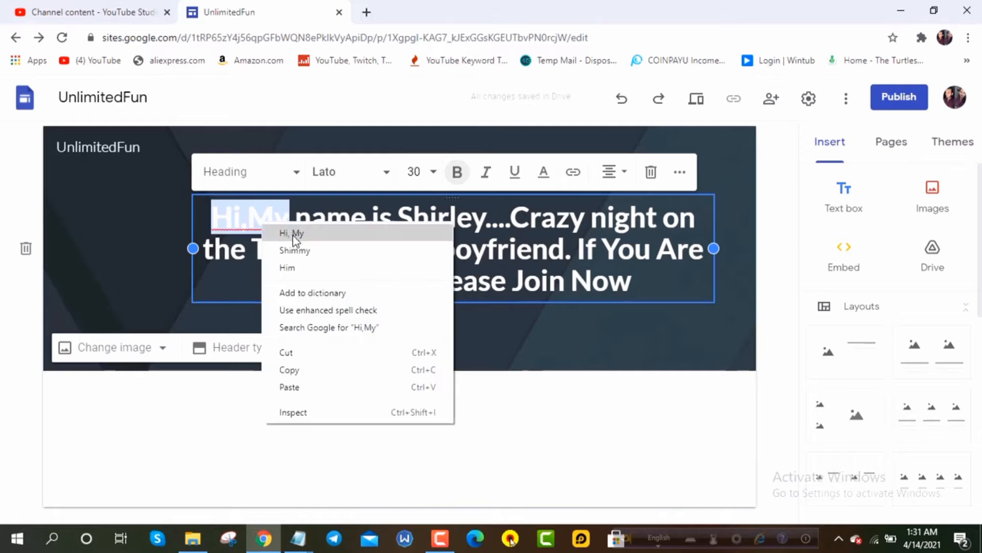
left_click(296, 232)
Step: End the header introduction with three dots after "Join Now"
left_click(670, 283)
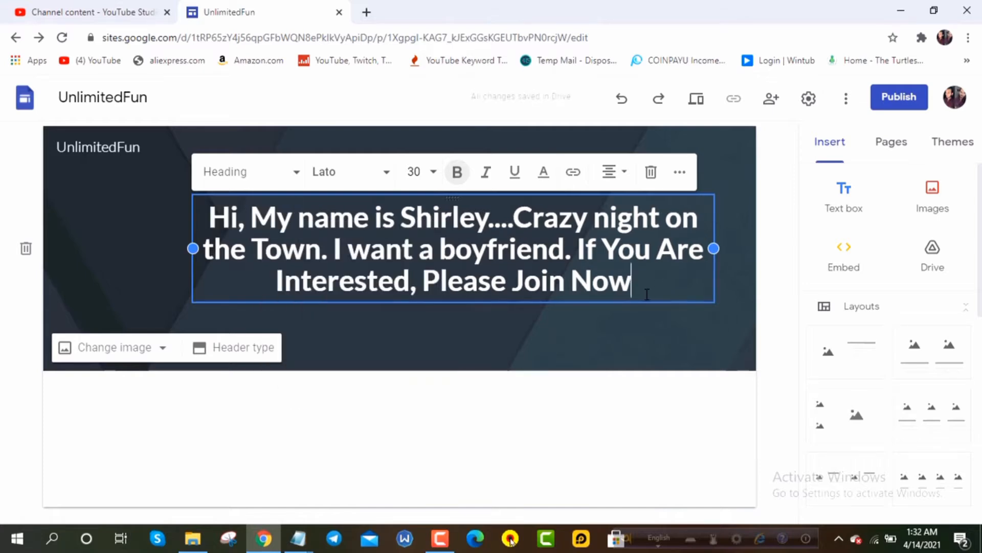
type("...")
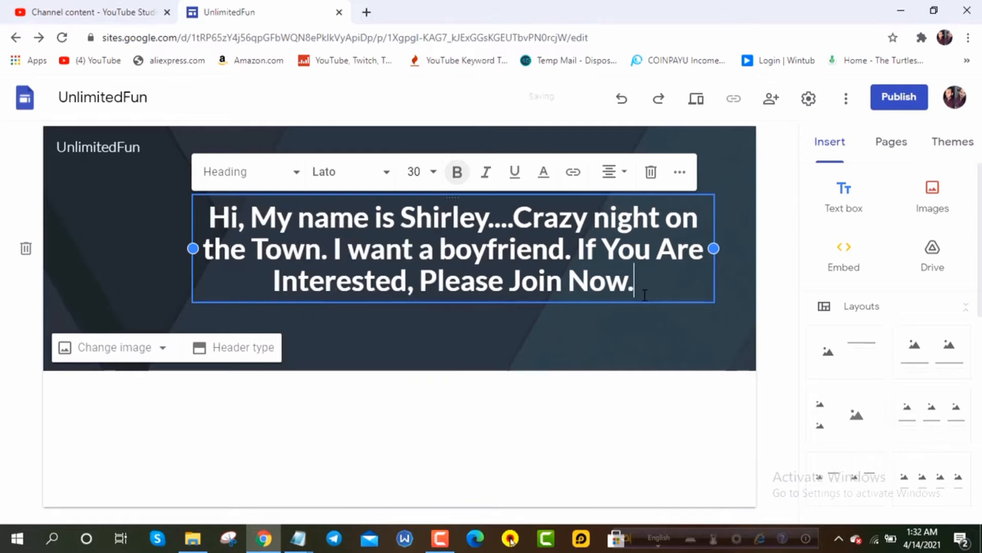
left_click(631, 314)
left_click(566, 251)
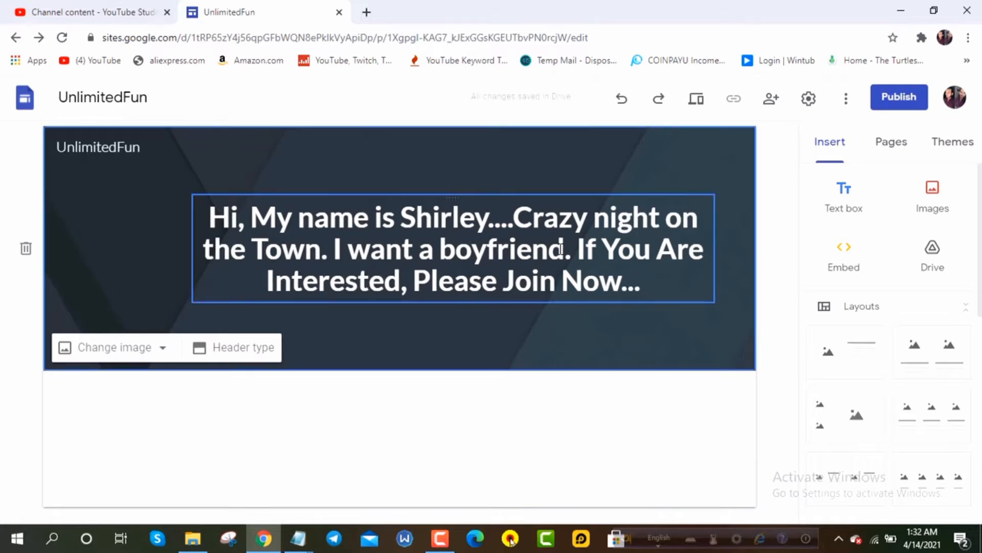
left_click_drag(564, 250, 556, 221)
left_click(606, 310)
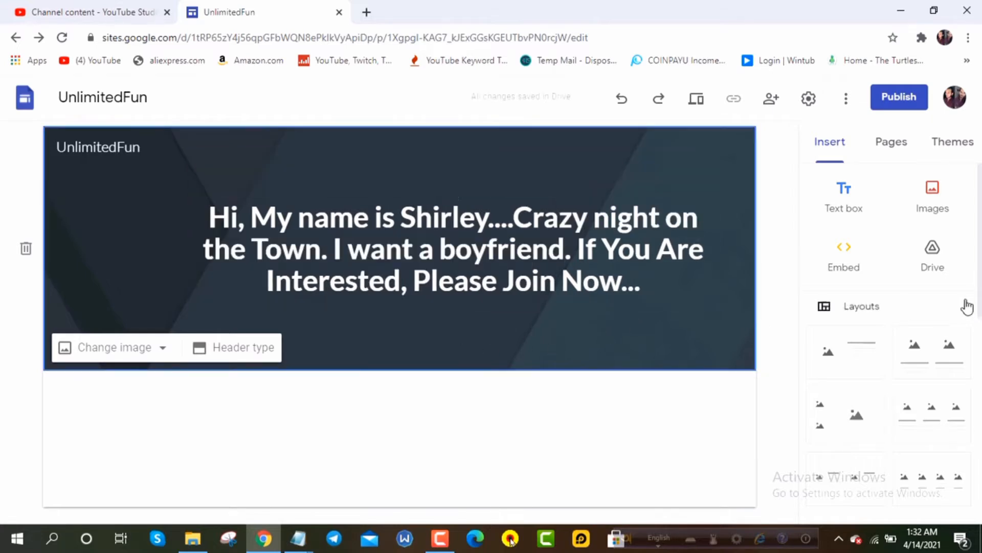
Step: Switch bold off and back on for the entire header introduction
scroll(902, 353, "down", 6)
left_click(472, 249)
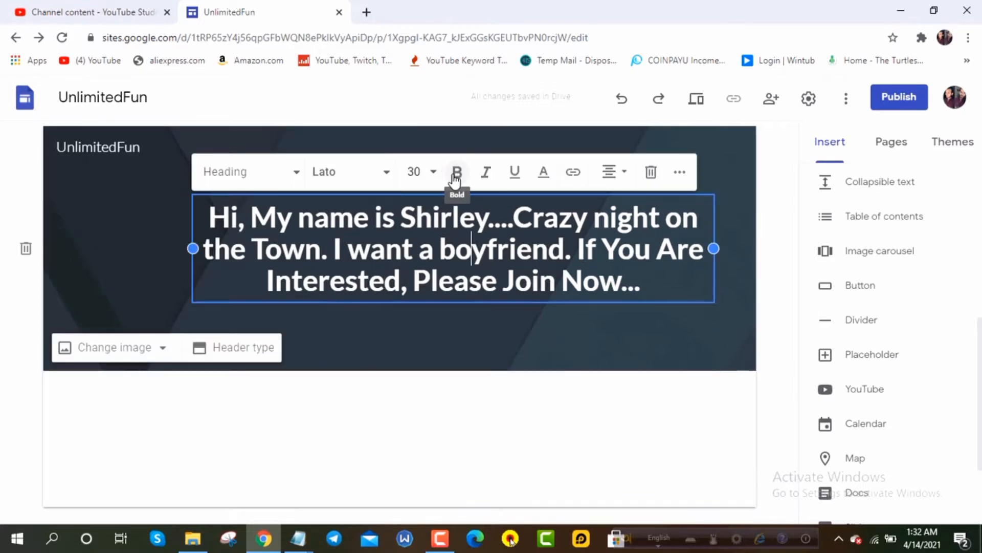
left_click_drag(645, 285, 183, 222)
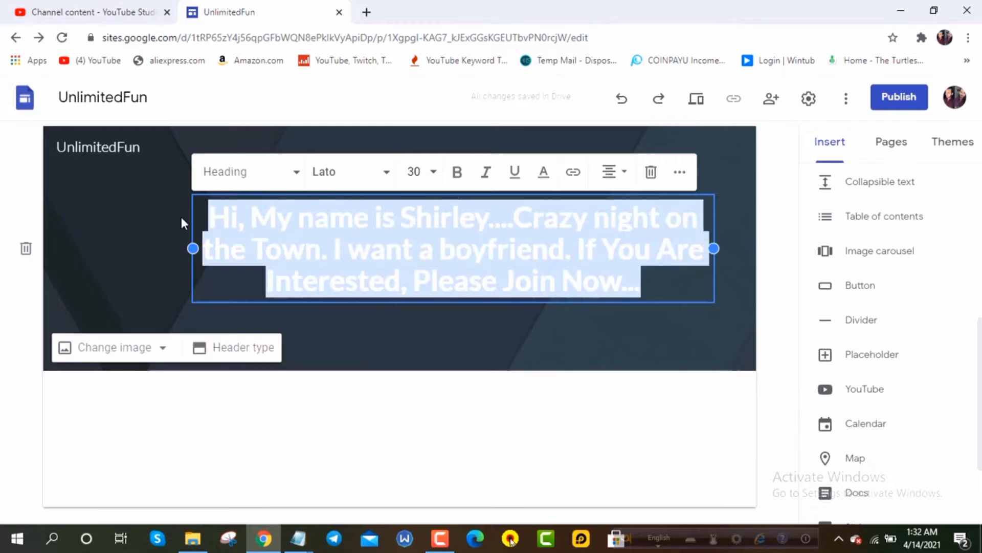
left_click(458, 173)
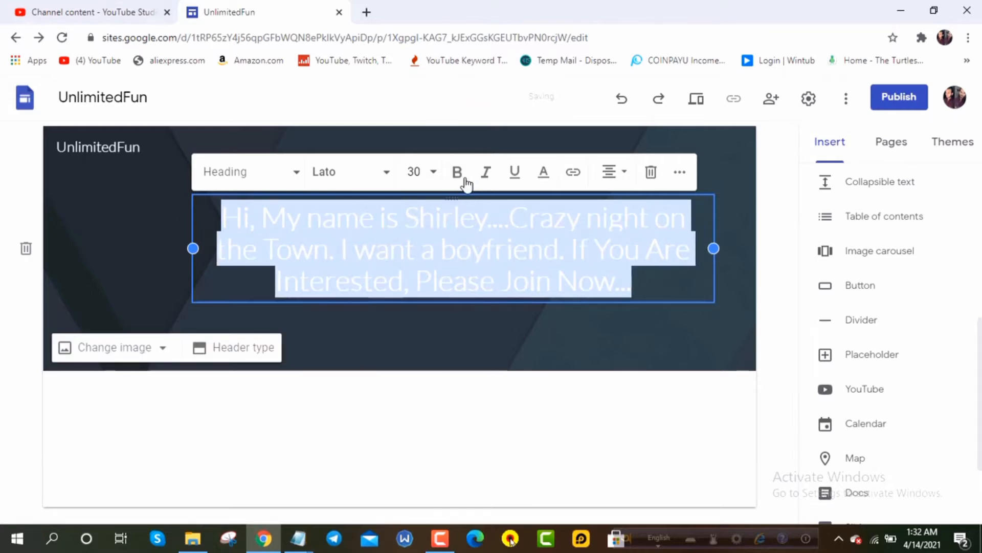
left_click(640, 287)
left_click_drag(637, 288, 212, 204)
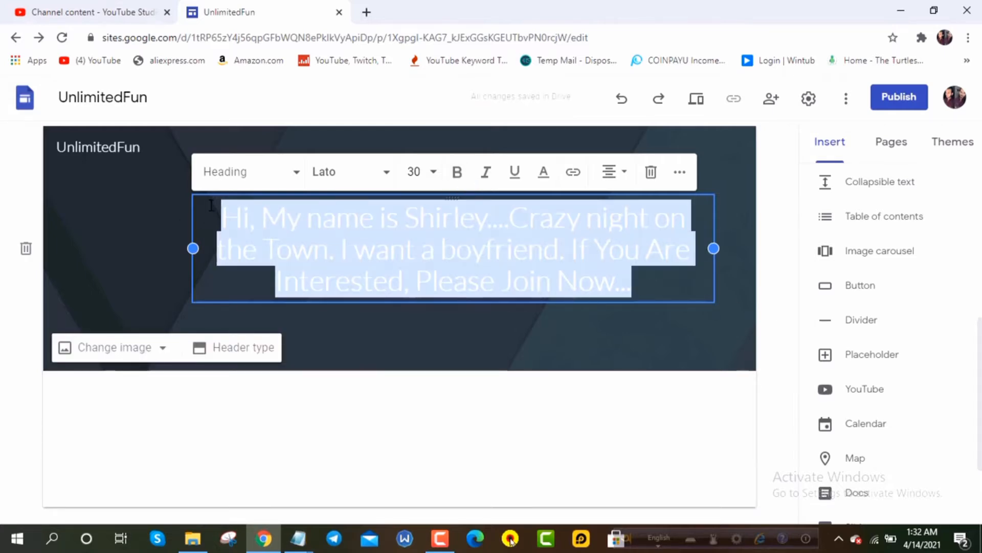
left_click(458, 172)
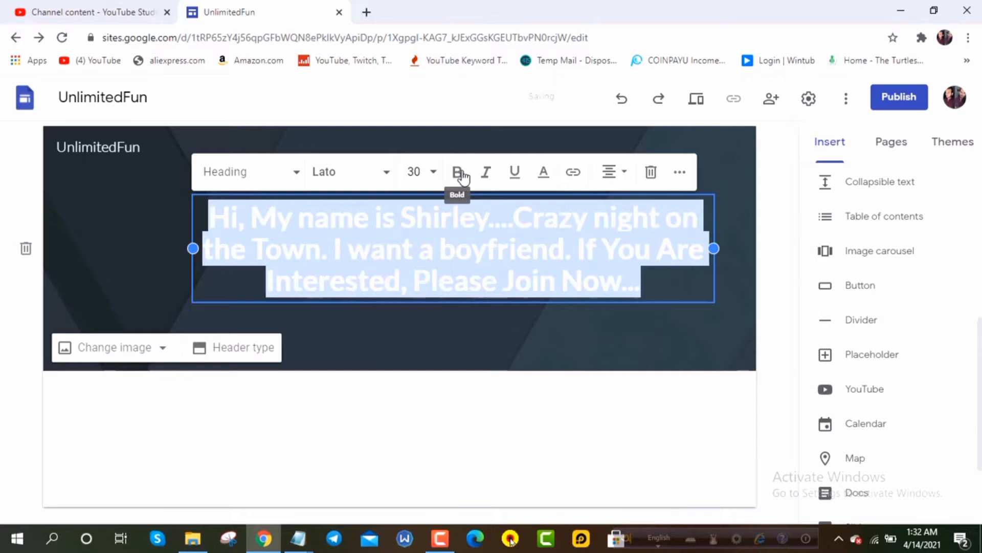
Step: Change the text color of the entire selected header introduction to bright yellow
left_click(544, 174)
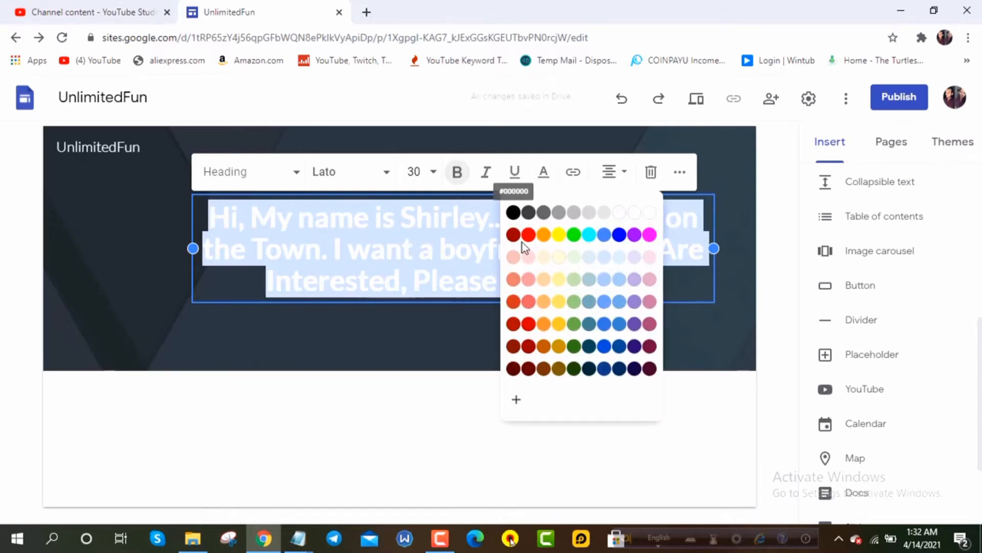
left_click(559, 236)
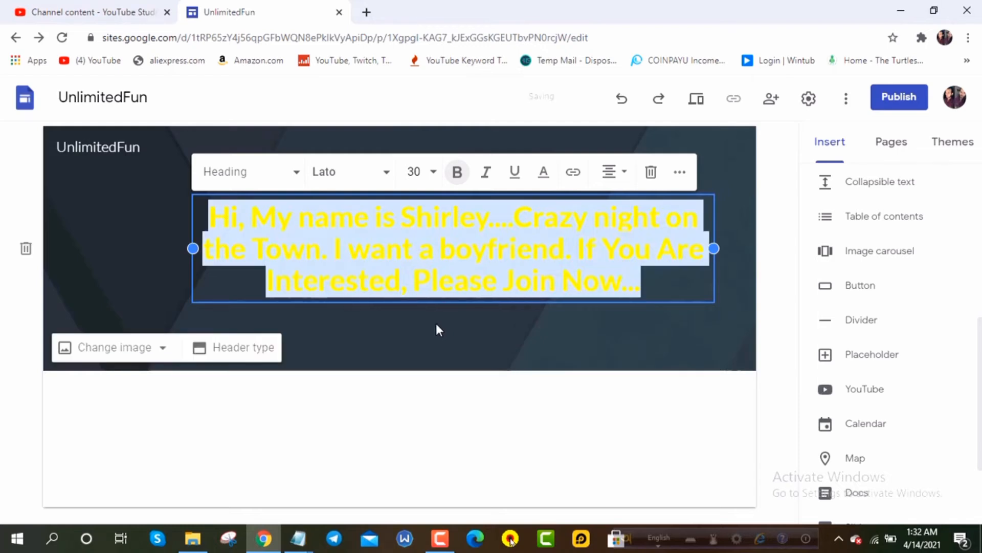
left_click(436, 323)
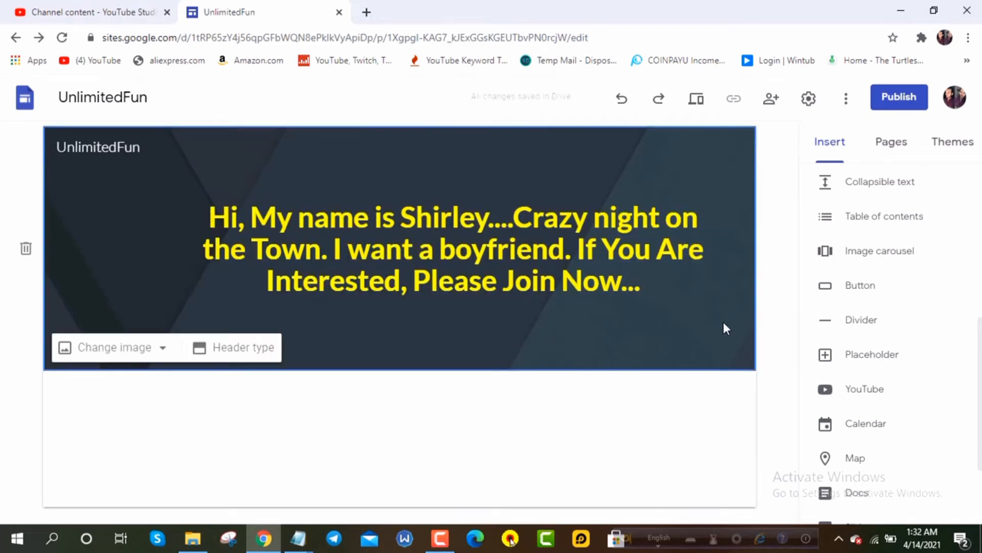
Step: Replace the header image by uploading a picture from the Cpa Girls Picture\5\Picture folder on drive F
left_click(112, 352)
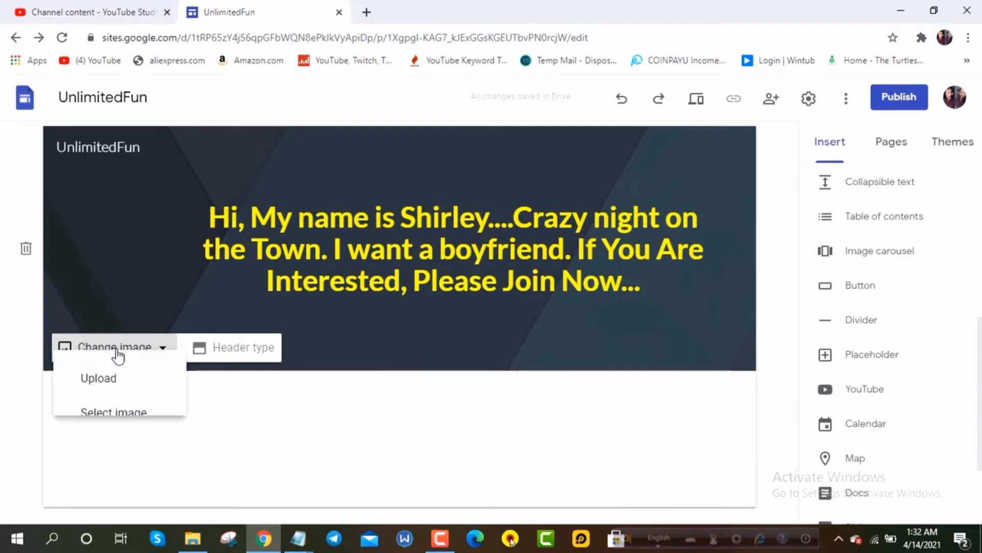
left_click(118, 392)
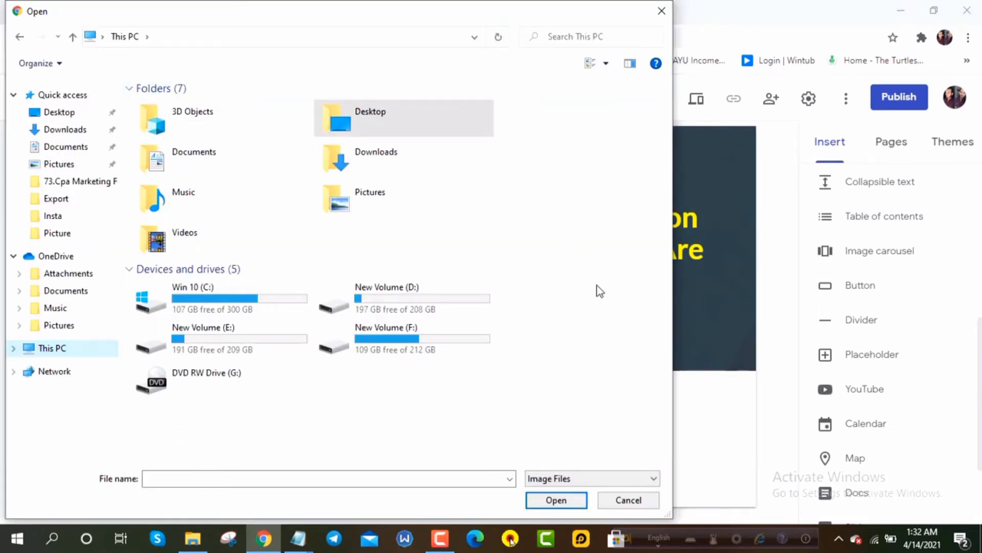
double_click(363, 344)
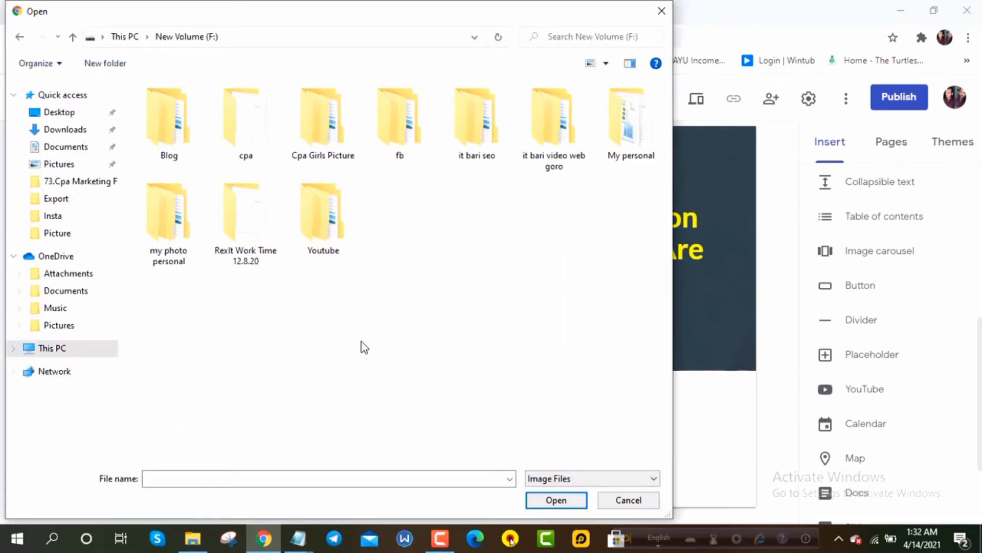
left_click(321, 135)
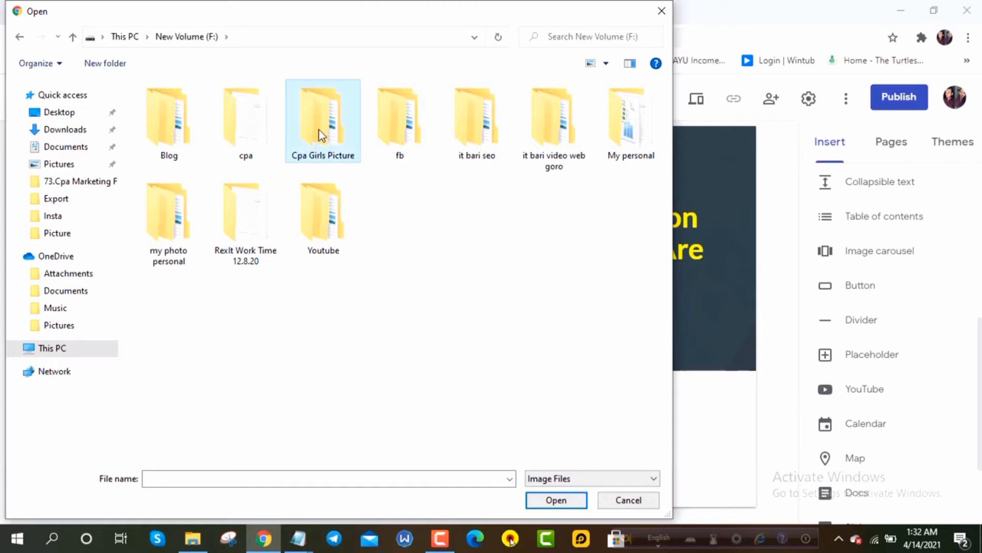
double_click(321, 135)
double_click(489, 132)
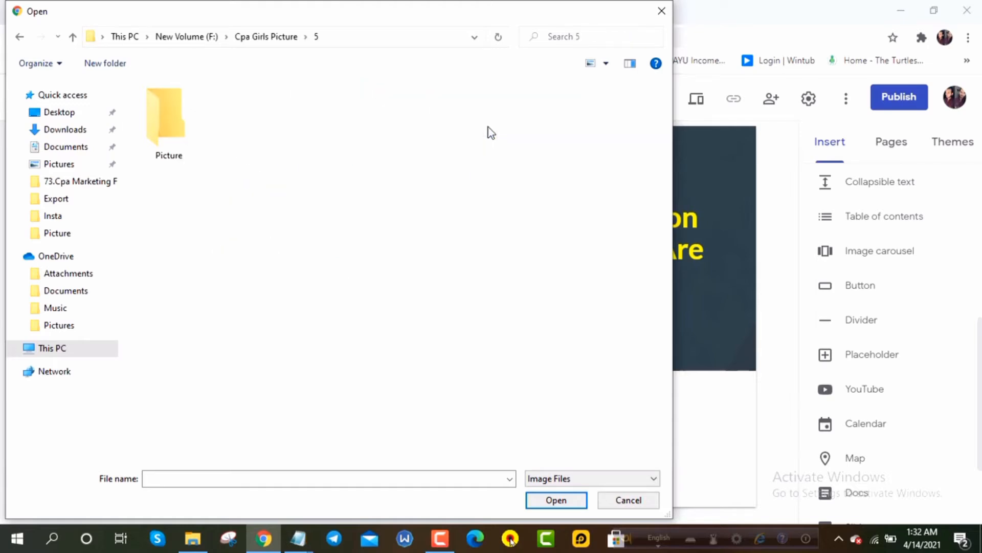
double_click(180, 150)
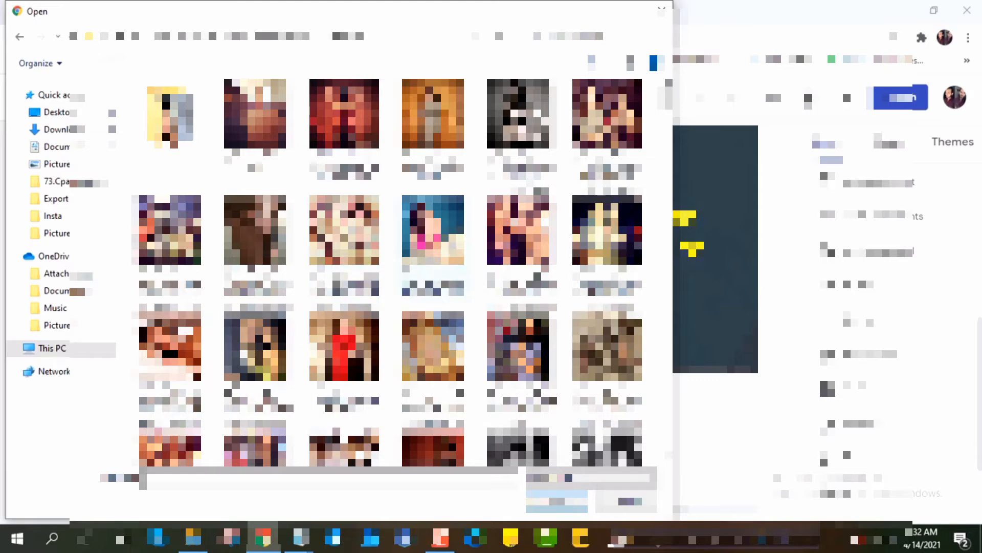
scroll(449, 248, "down", 5)
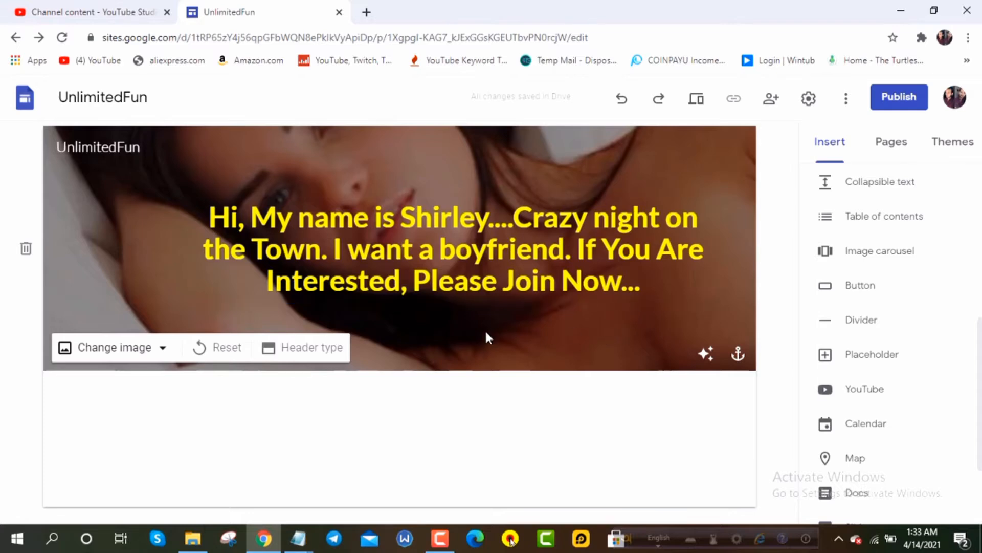
Step: Start inserting a page button named "Free Join" and get its link ready for entry
scroll(909, 362, "down", 3)
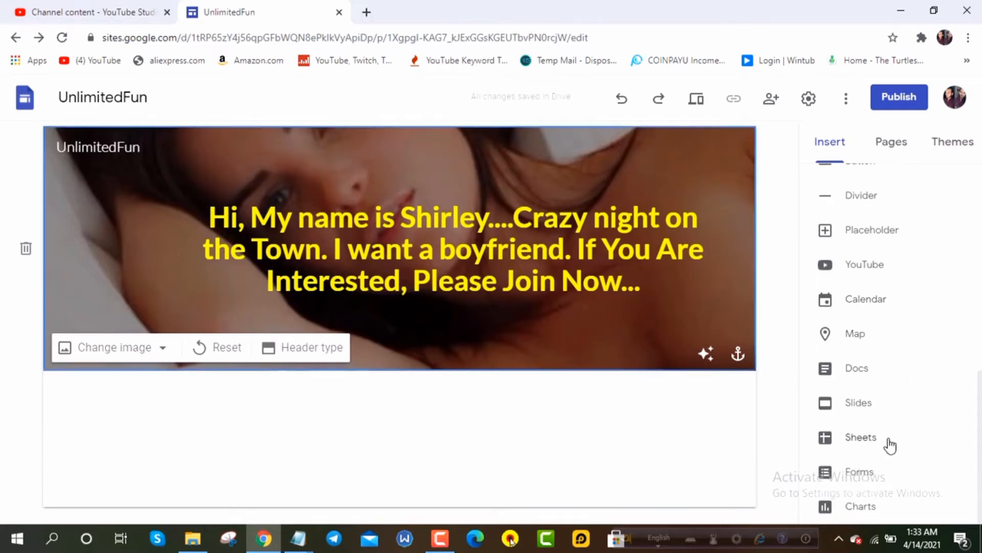
scroll(890, 424, "up", 5)
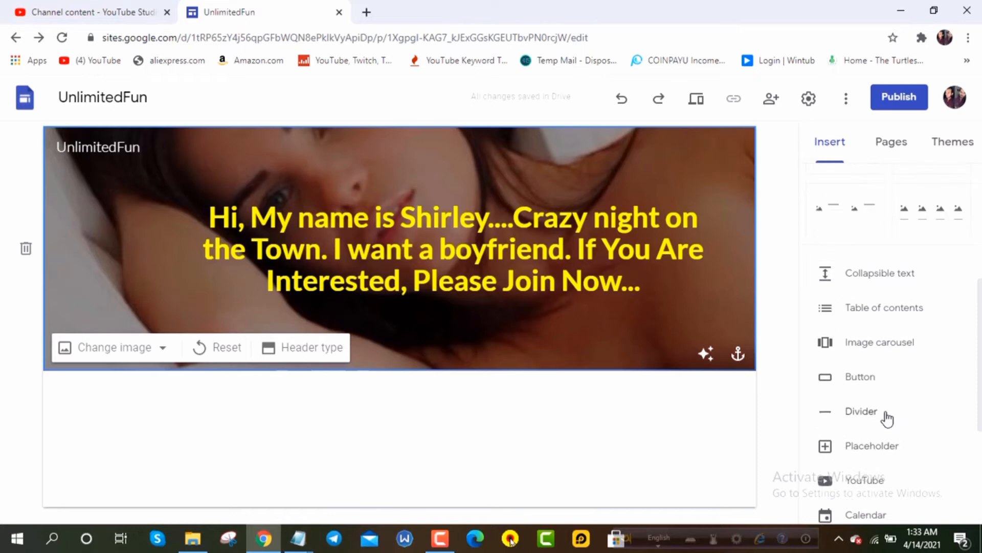
scroll(908, 391, "down", 1)
scroll(907, 391, "up", 5)
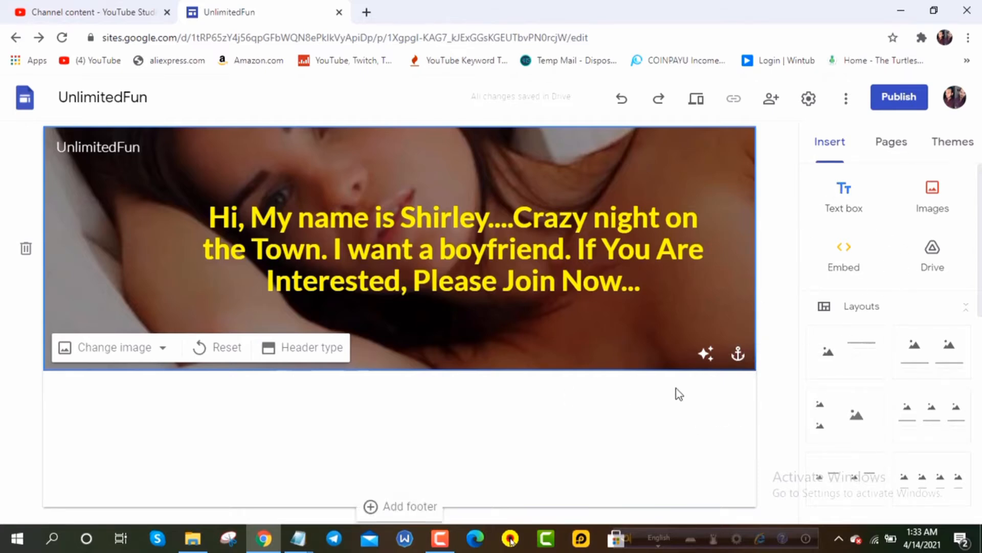
scroll(921, 294, "down", 4)
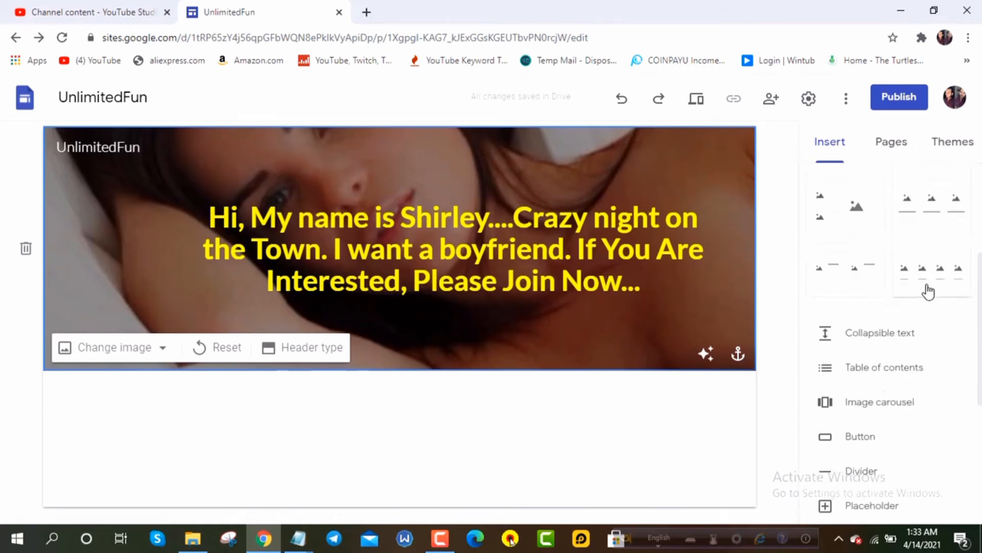
scroll(920, 307, "down", 3)
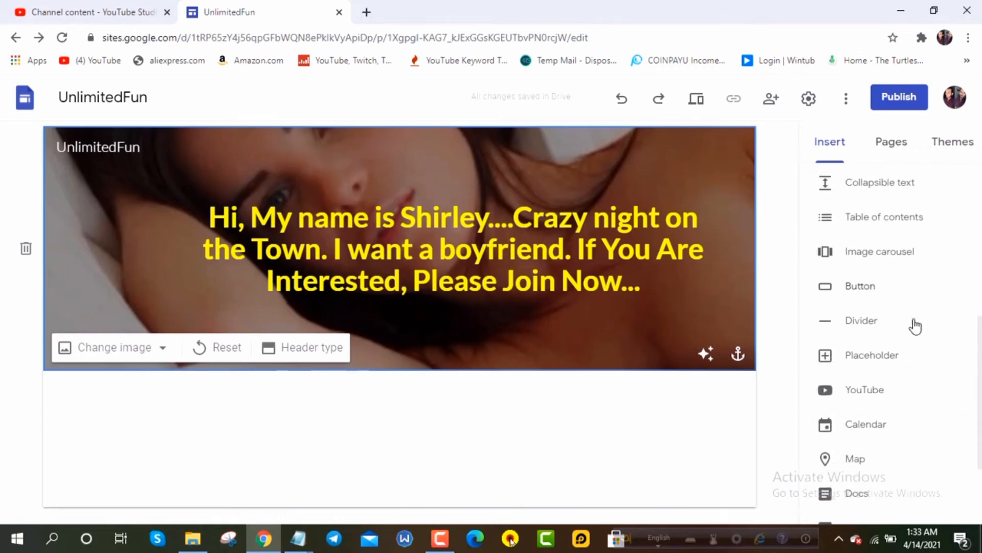
left_click(856, 287)
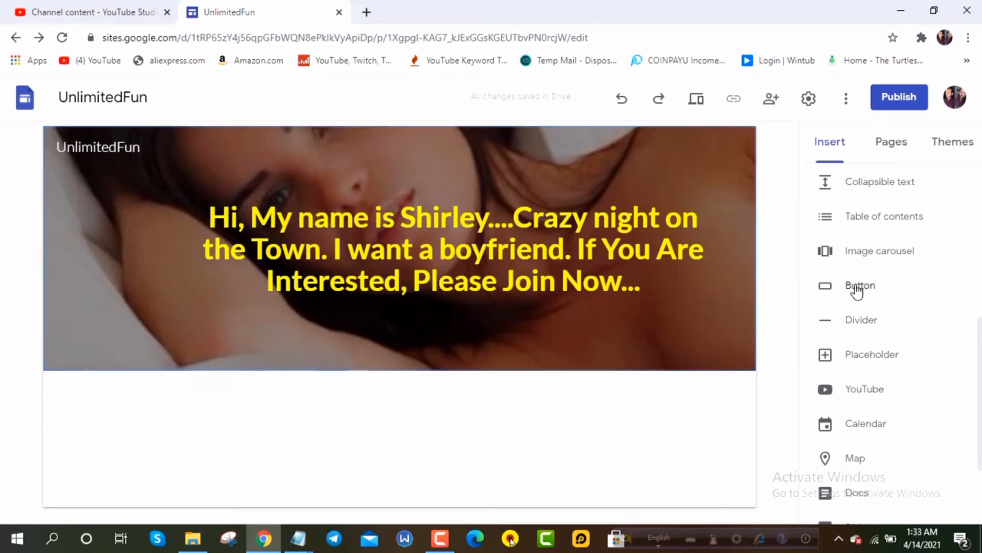
left_click(857, 287)
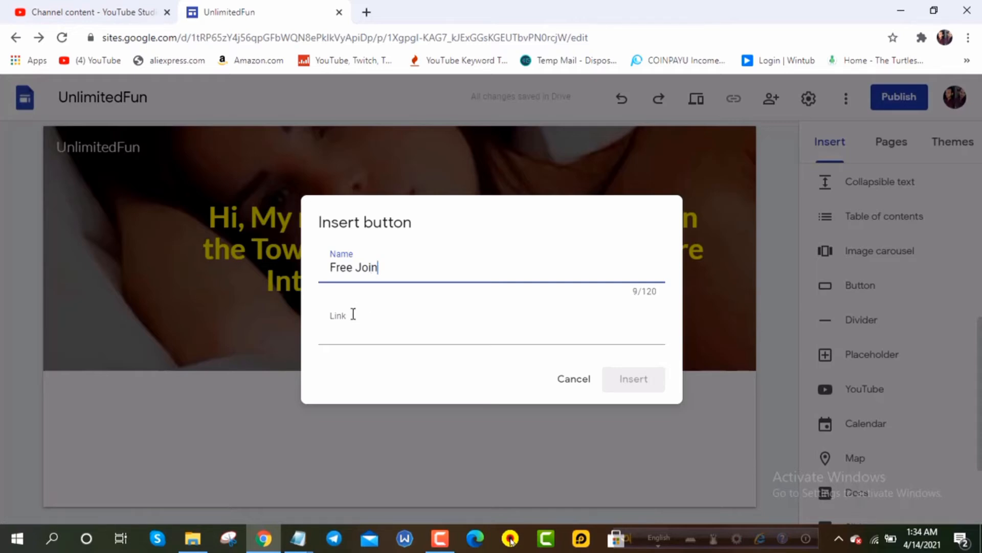
left_click(349, 329)
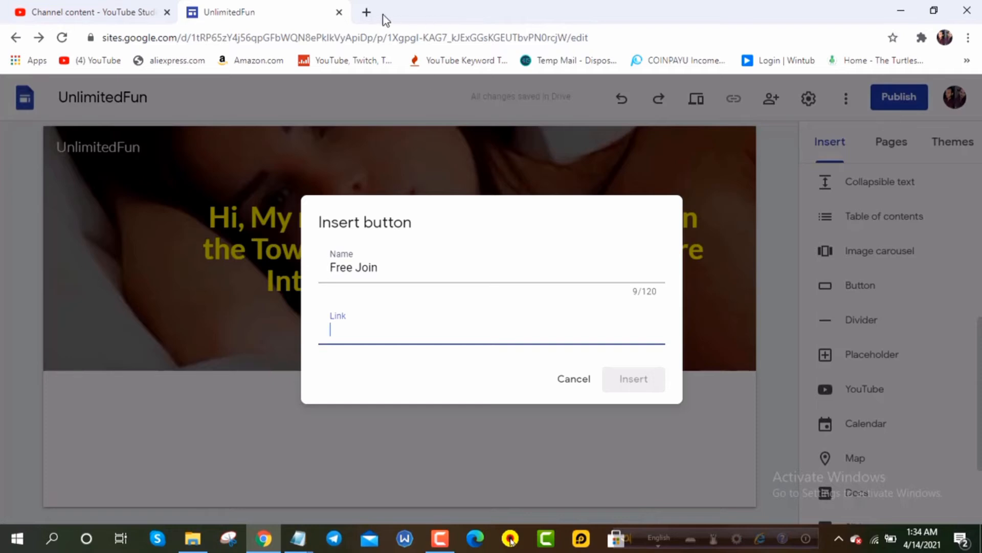
Step: Open the MyLead affiliate network site, mylead.global, in a new browser tab
left_click(366, 12)
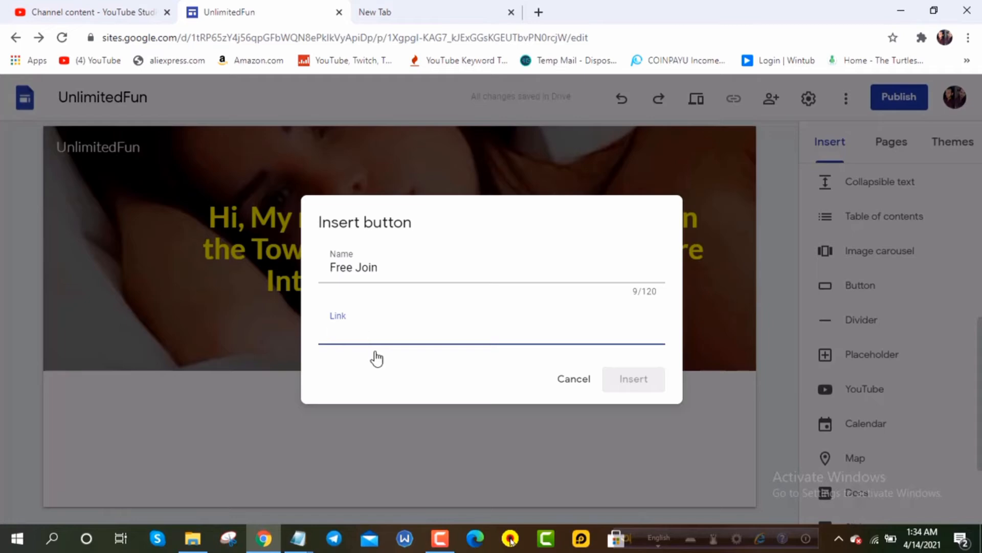
left_click(421, 7)
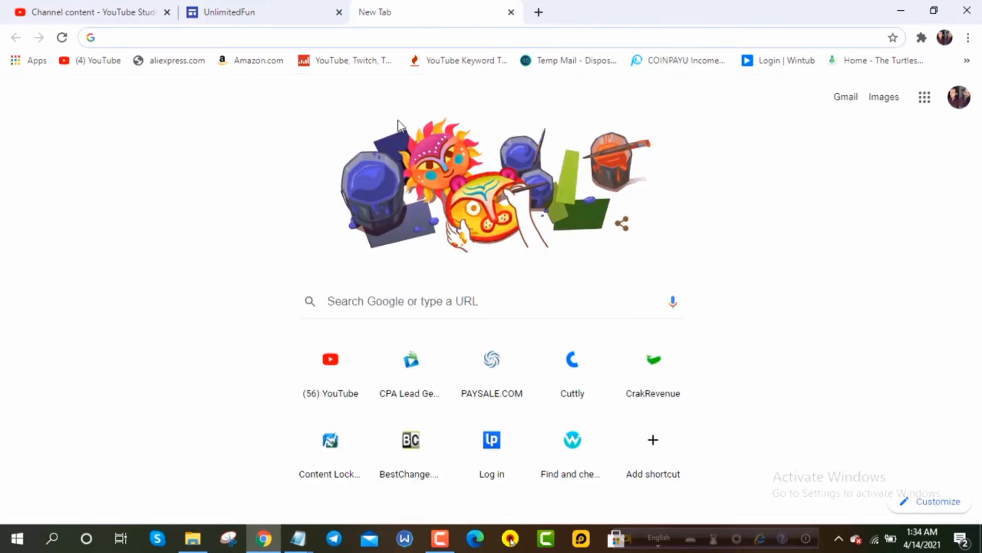
type("cpa")
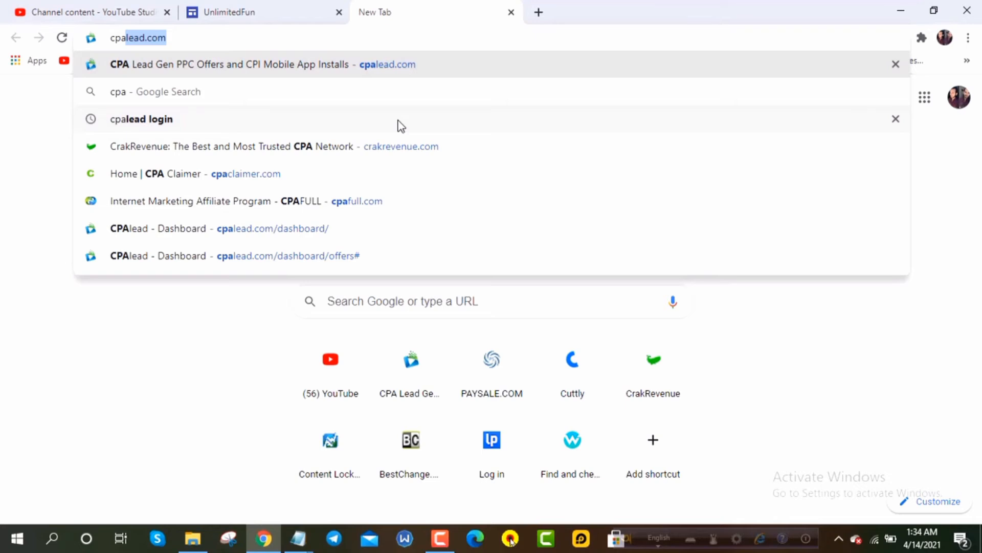
key("BackSpace")
key("BackSpace")
key("BackSpace")
key("BackSpace")
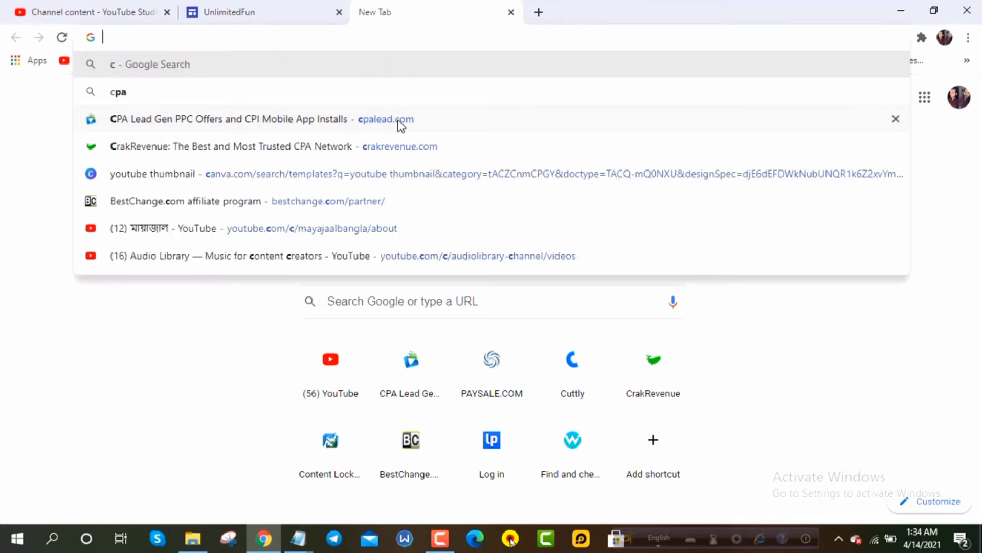
type("mylead.global")
key("Return")
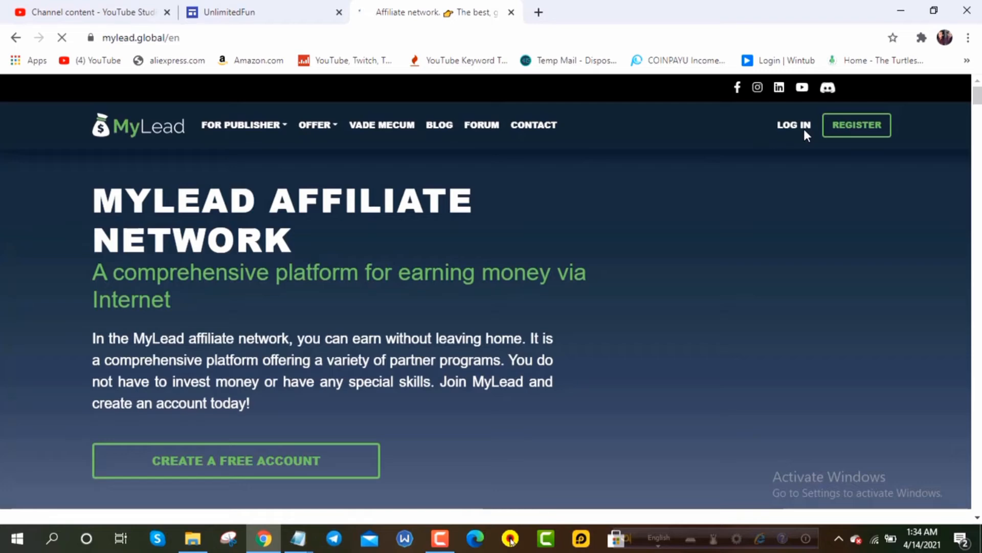
Step: Log in to the MyLead account with the prefilled credentials after completing the reCAPTCHA check
left_click(794, 126)
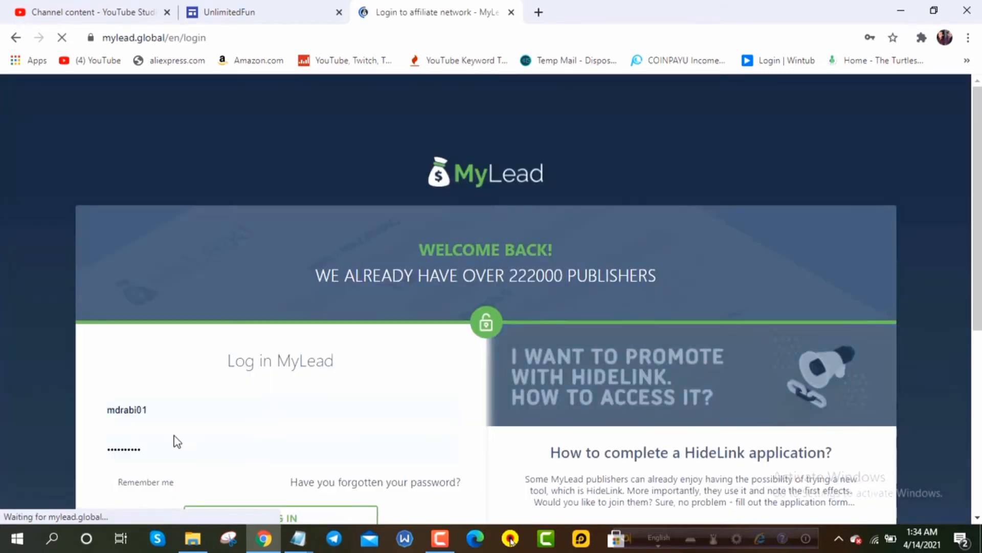
scroll(244, 375, "down", 1)
scroll(243, 374, "down", 1)
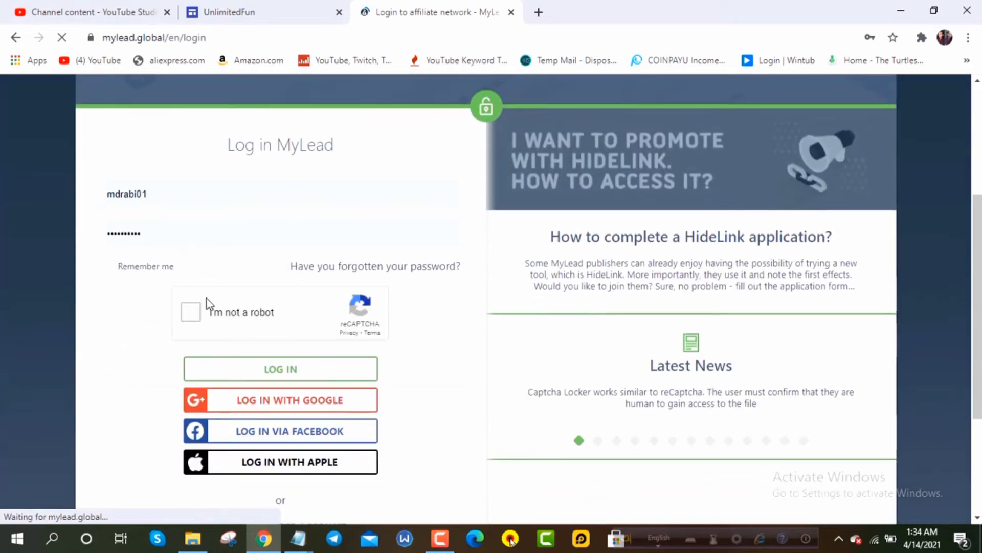
left_click(195, 313)
left_click(290, 371)
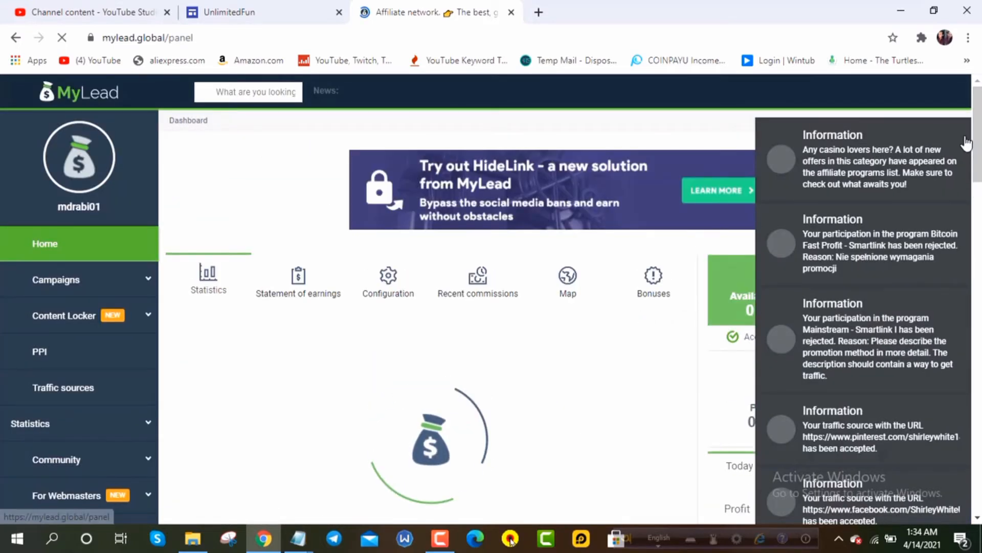
Step: Open the Smartlinks campaign list and filter it to campaigns with the Accepted status
left_click(56, 280)
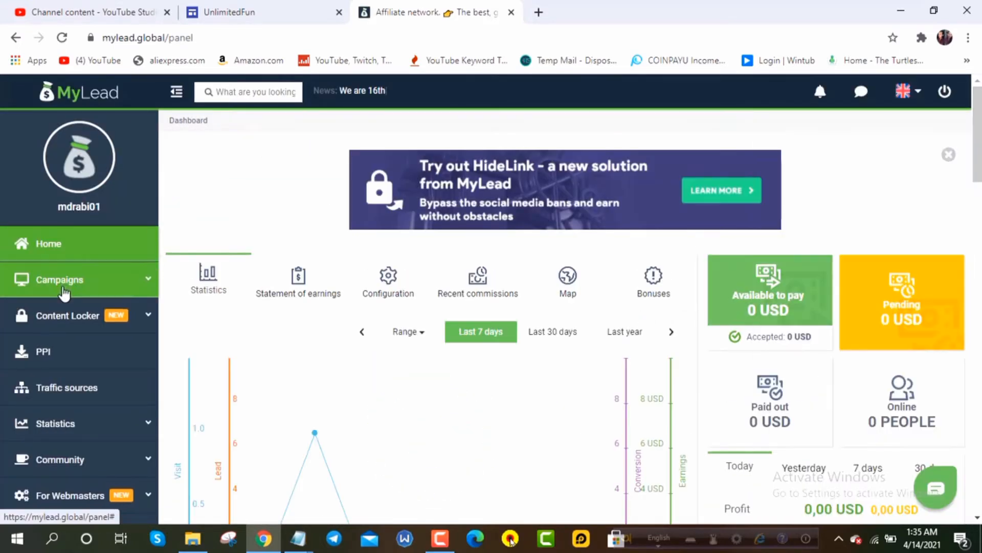
left_click(71, 344)
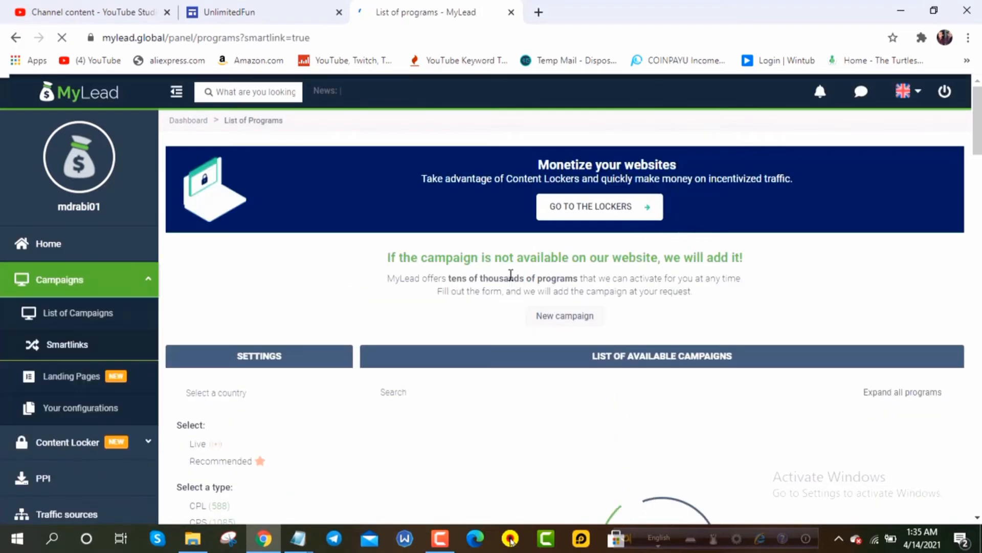
scroll(512, 275, "down", 4)
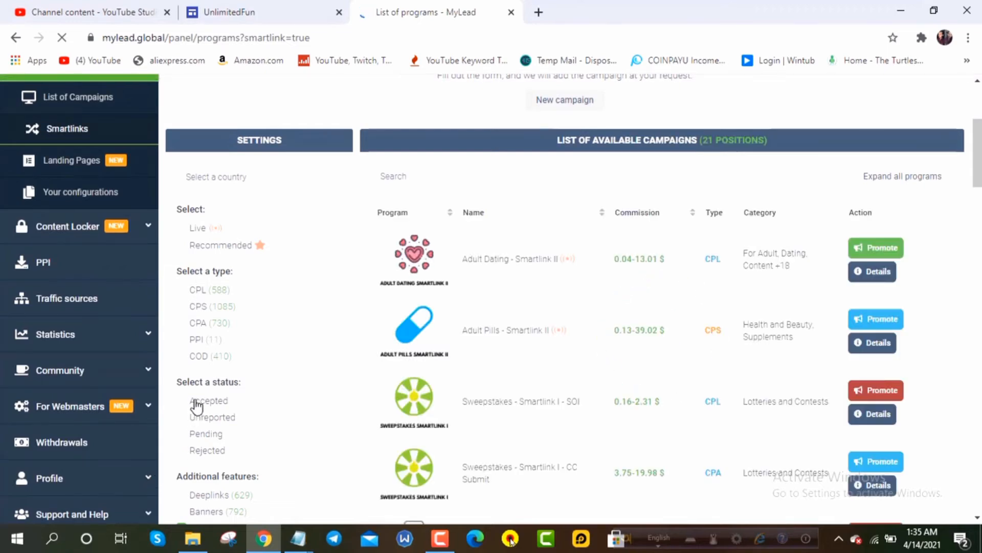
left_click(196, 404)
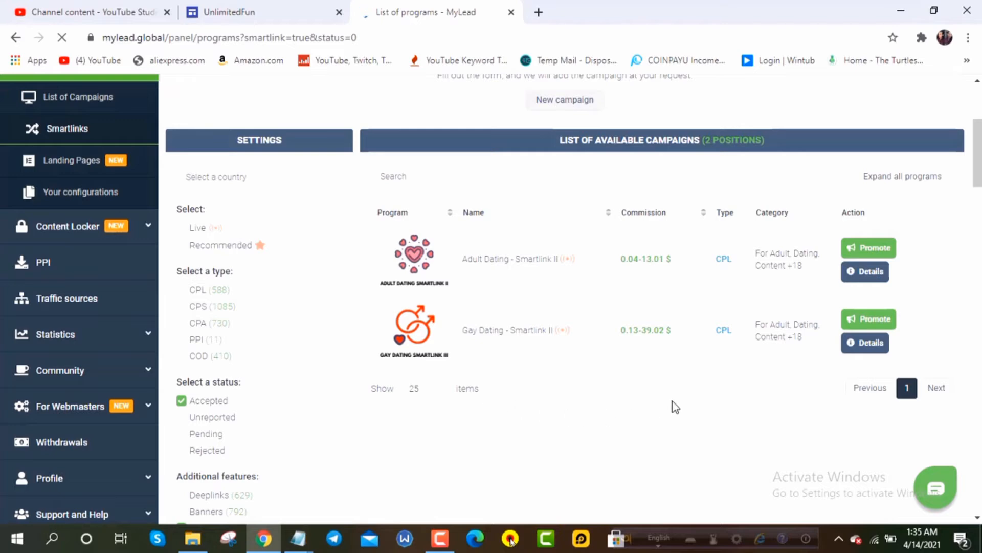
Step: Open the Adult Dating - Smartlink II program and go to its list of existing configurations
left_click(523, 264)
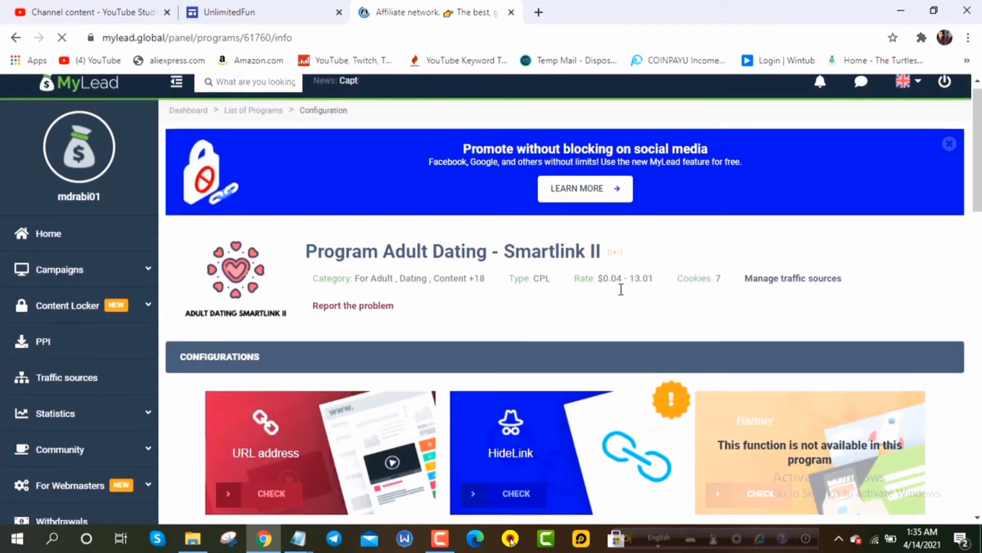
scroll(549, 248, "down", 3)
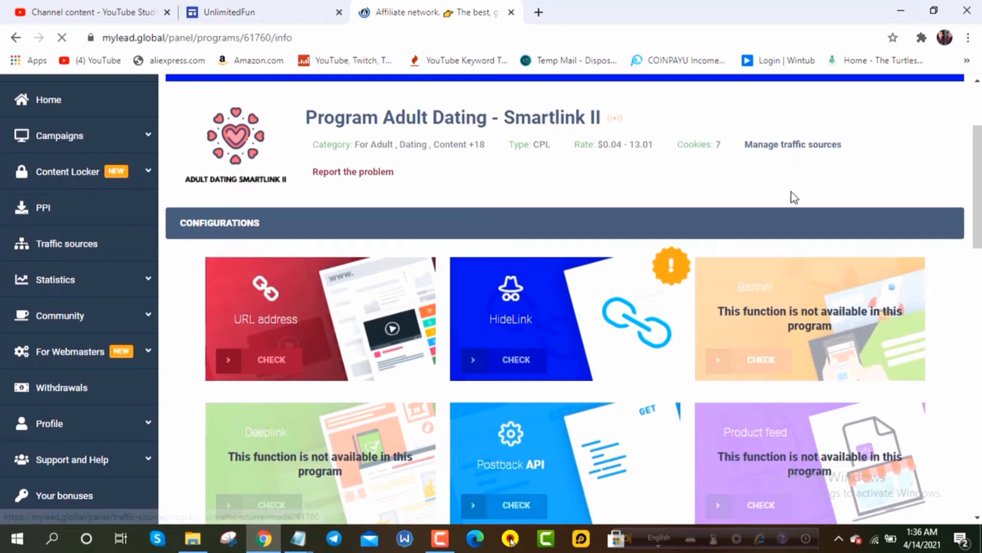
scroll(792, 197, "down", 3)
scroll(696, 295, "down", 8)
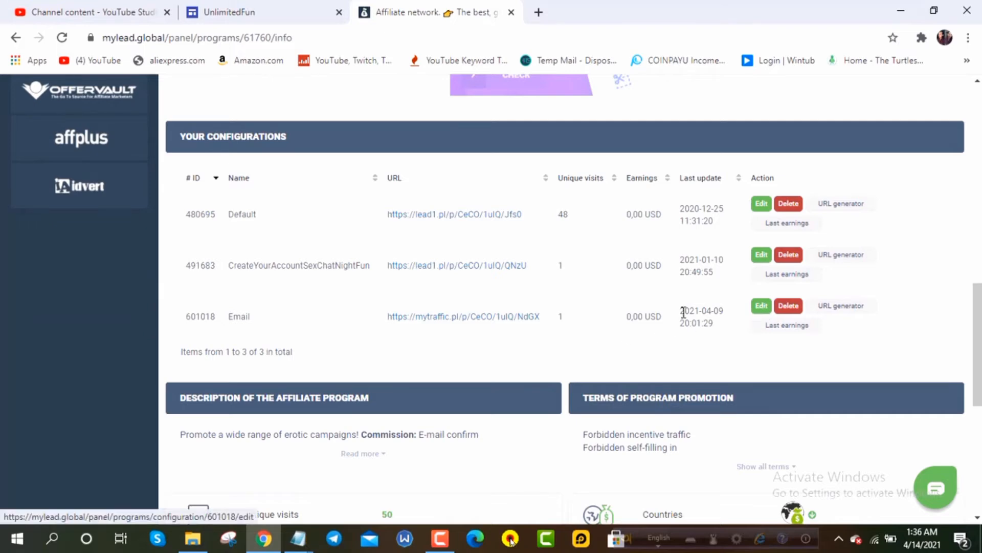
Step: View the Email configuration's edit settings, close them unchanged, and copy that configuration's tracking URL
left_click(761, 309)
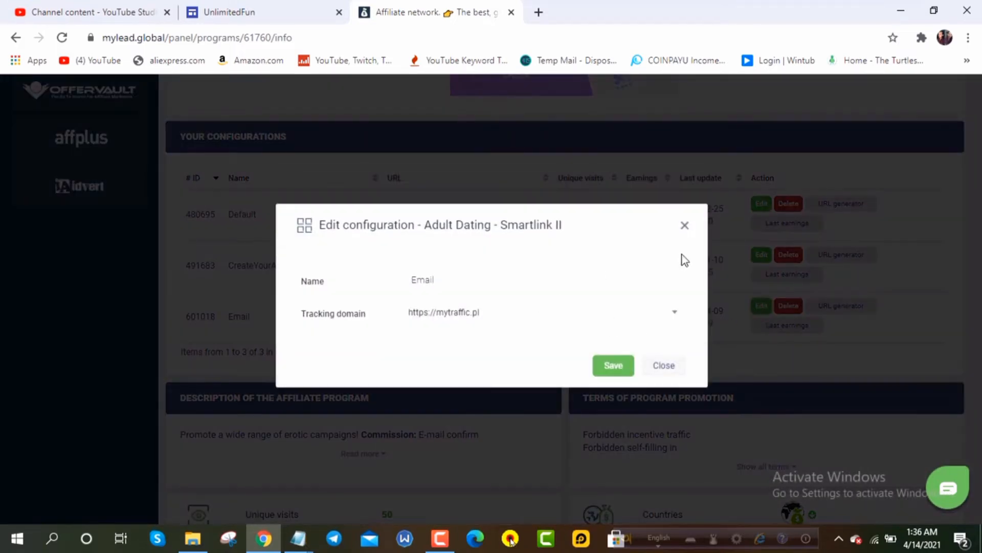
left_click(681, 226)
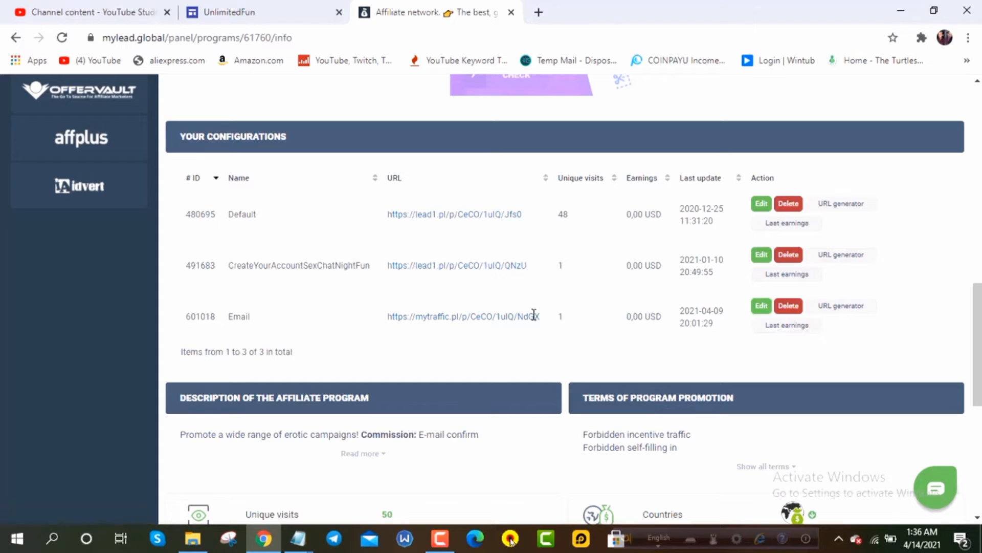
left_click_drag(545, 319, 387, 314)
key("ctrl+c")
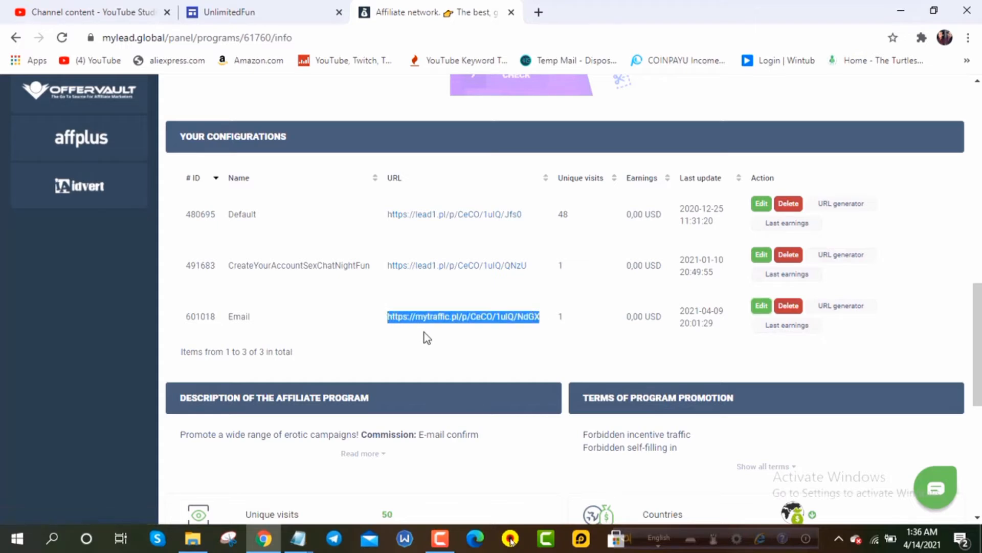
scroll(529, 305, "up", 15)
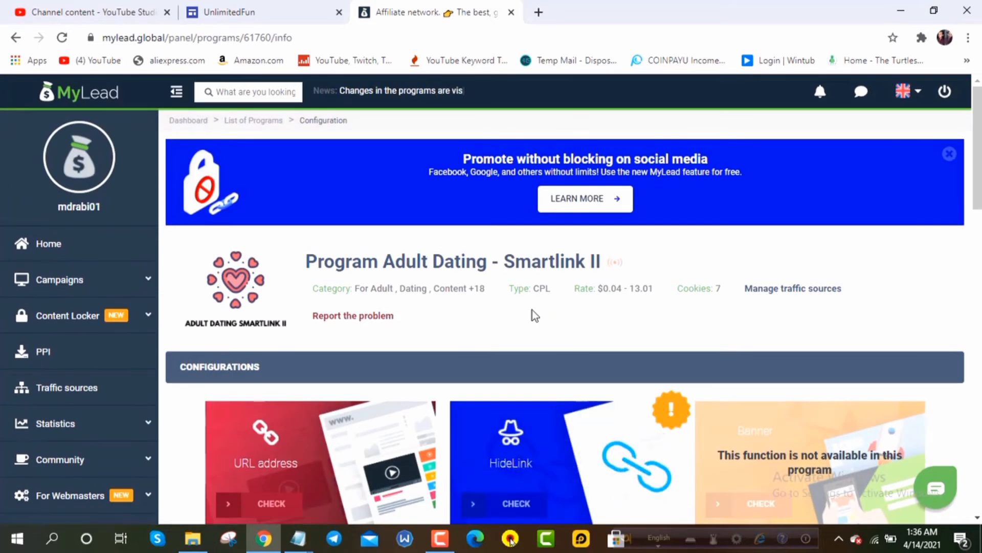
scroll(532, 310, "down", 7)
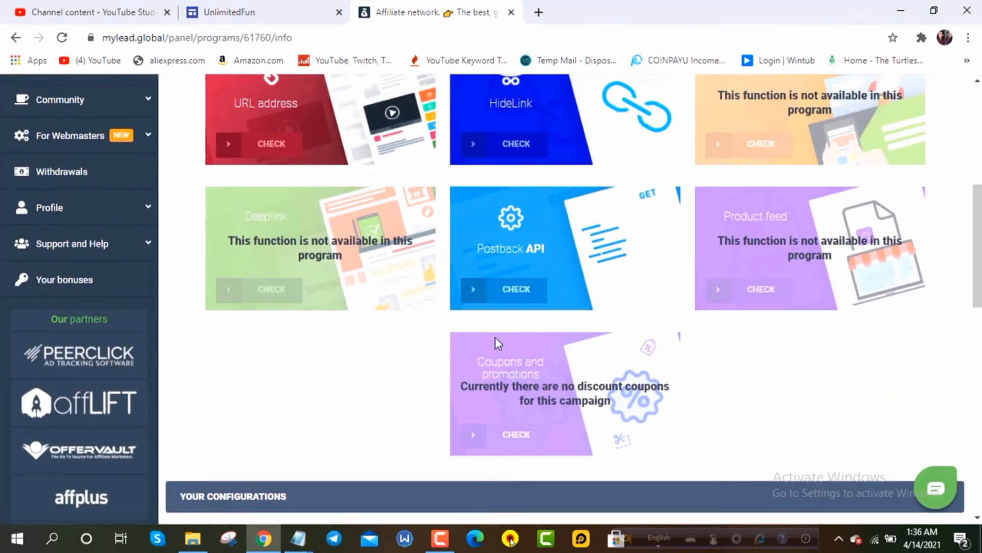
Step: Review the Adult Dating - Smartlink II program's configurations list, affiliate description, statistics and terms of promotion
scroll(495, 340, "down", 4)
scroll(492, 341, "down", 3)
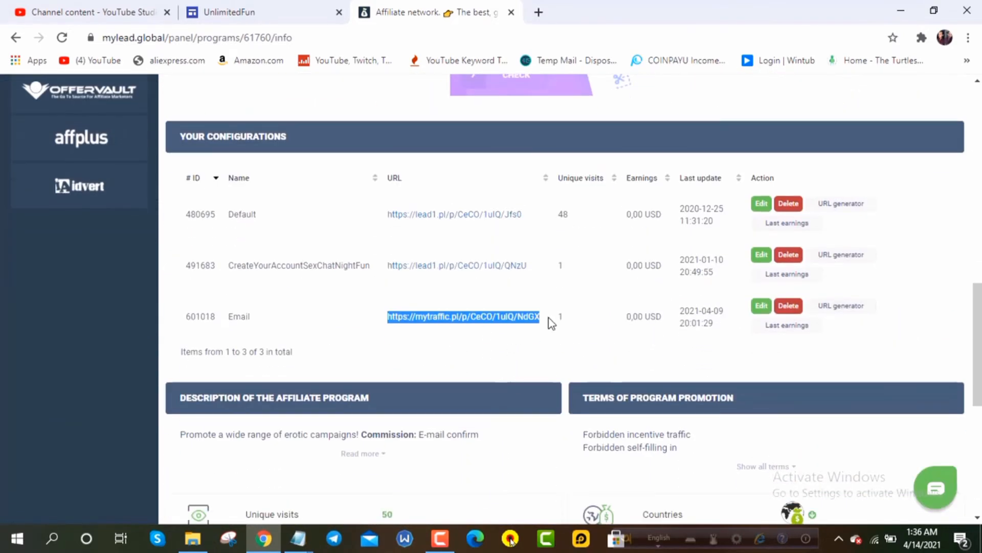
scroll(561, 323, "down", 3)
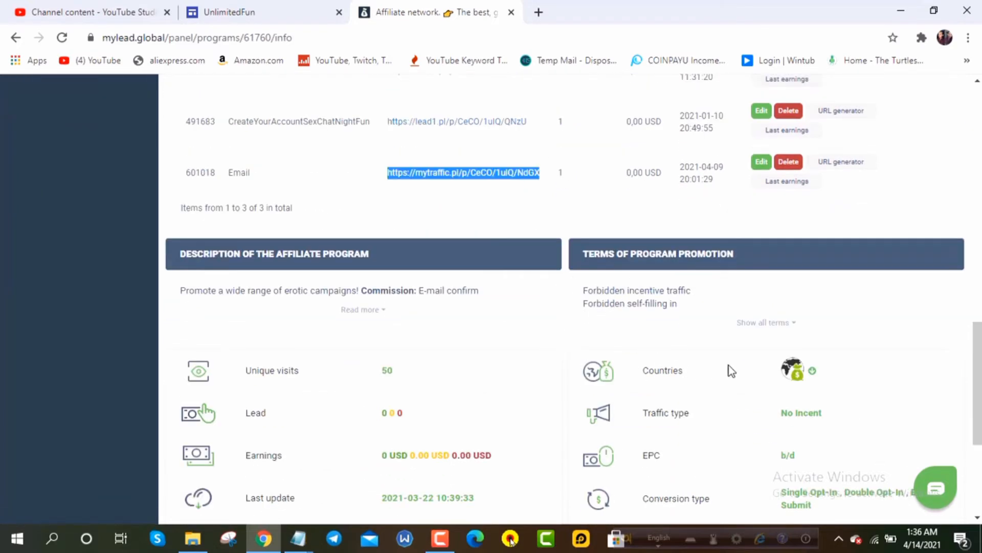
mouse_move(807, 370)
scroll(548, 337, "down", 2)
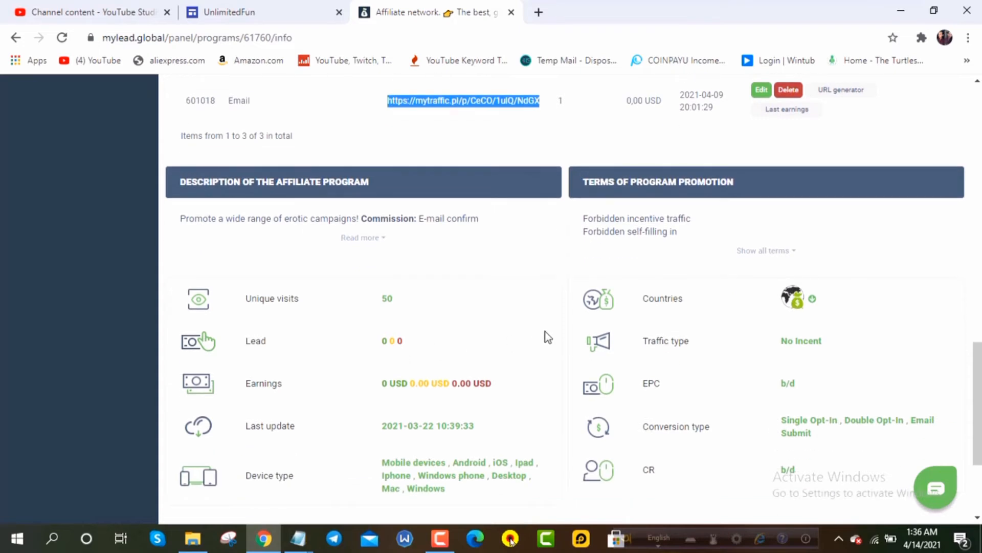
scroll(411, 353, "down", 2)
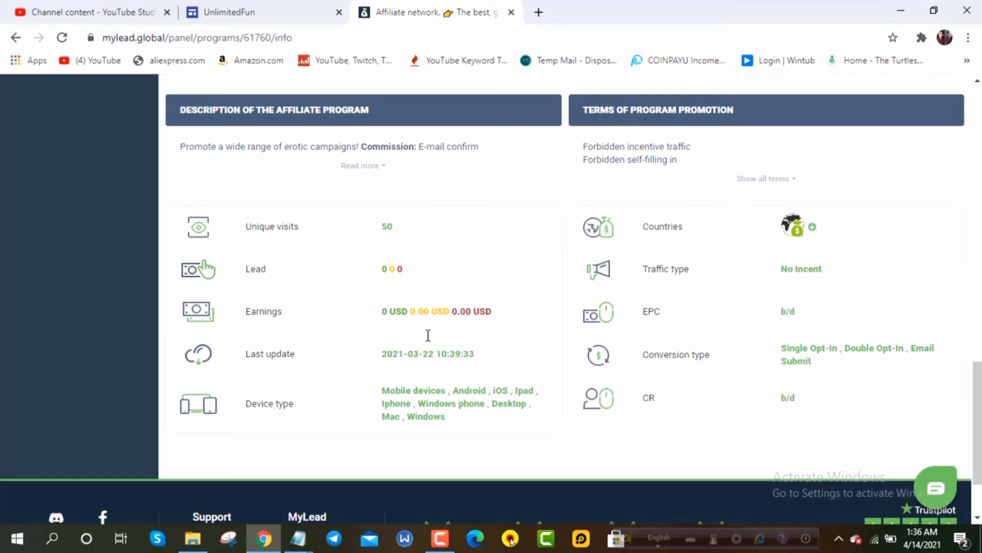
scroll(566, 199, "up", 8)
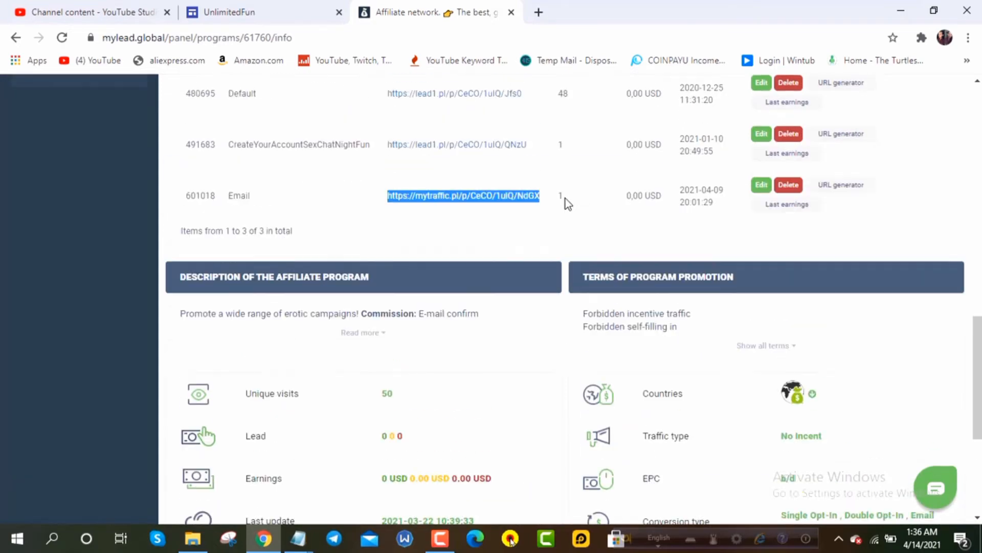
scroll(509, 194, "up", 10)
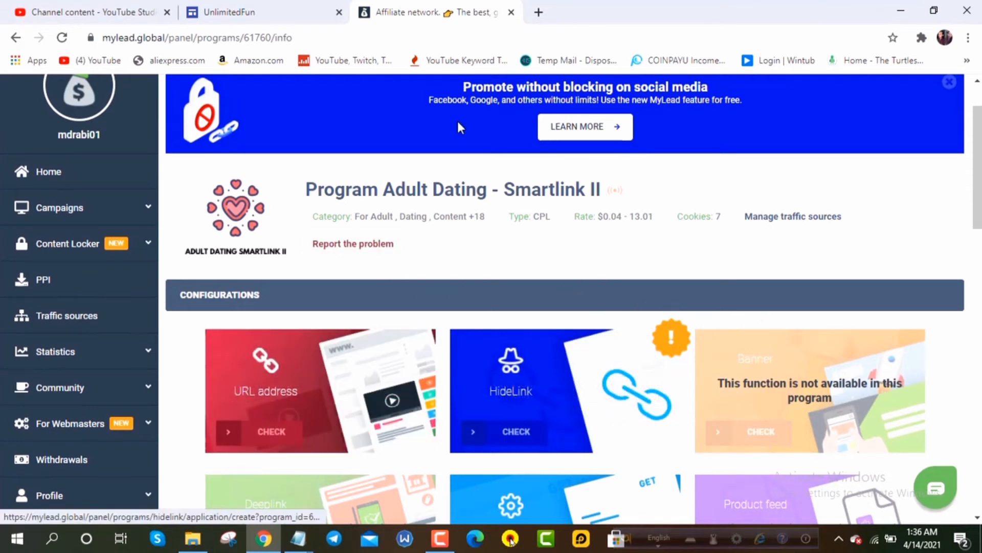
Step: Switch to the UnlimitedFun site editor, paste the copied tracking URL as the Free Join button's link, and insert the button
left_click(287, 12)
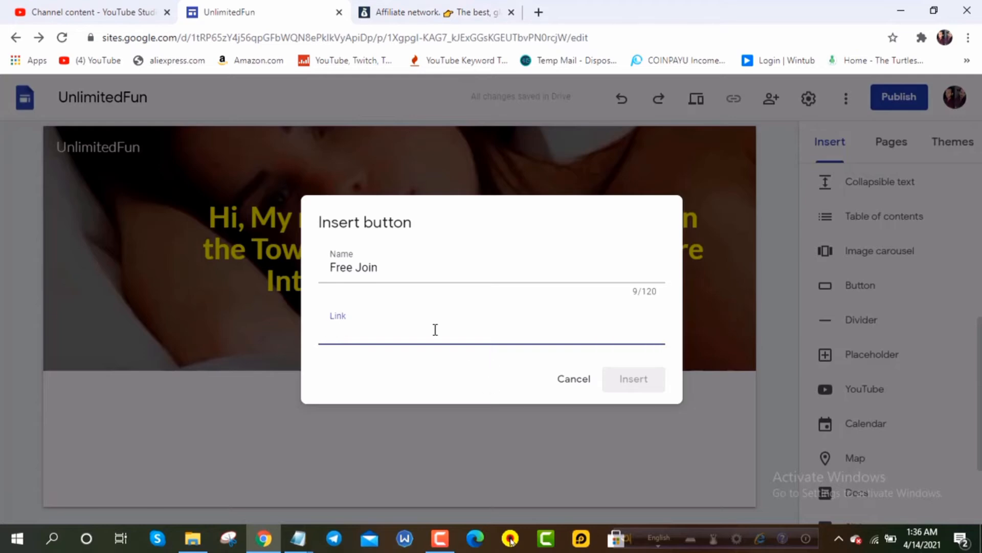
key("ctrl+v")
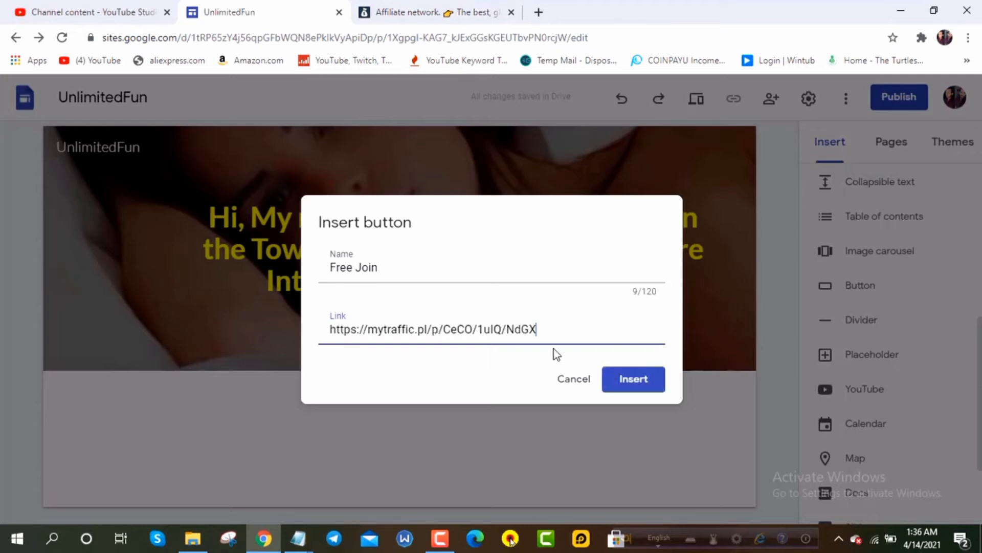
left_click(645, 385)
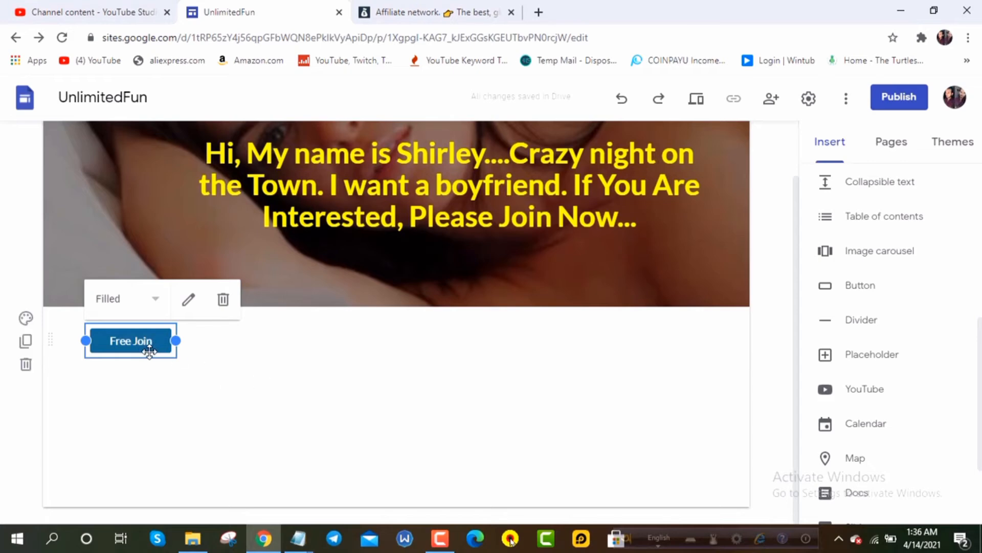
Step: Try to move the Free Join button toward the middle of the blank section below the header
left_click_drag(131, 342, 364, 368)
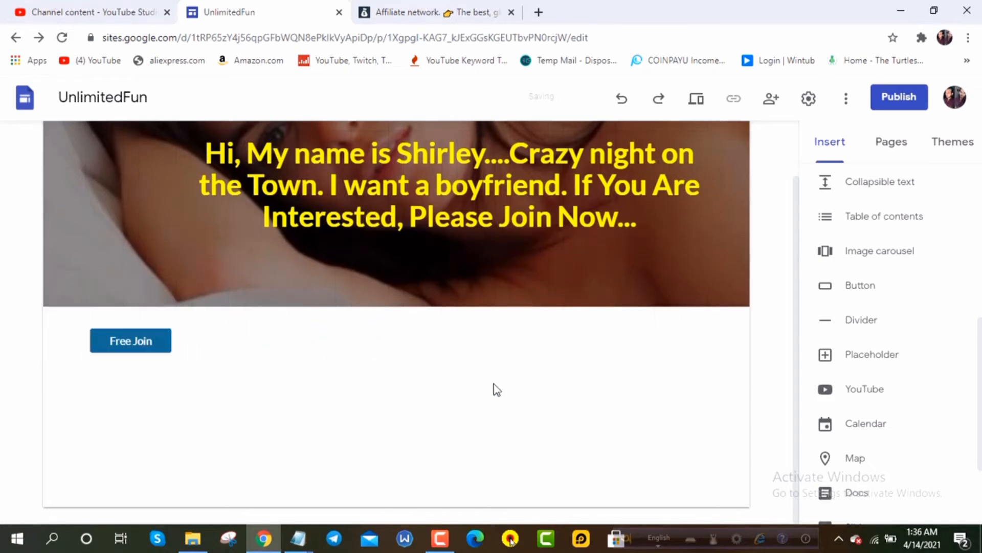
left_click_drag(180, 350, 401, 416)
left_click(138, 345)
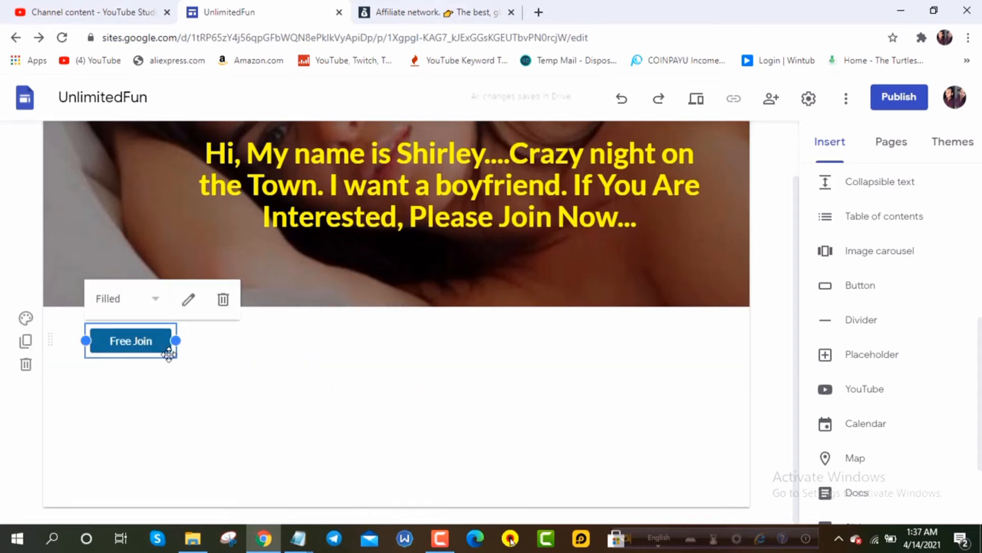
Step: Try the Outlined and Text styles on the Free Join button and return it to Filled
left_click(156, 308)
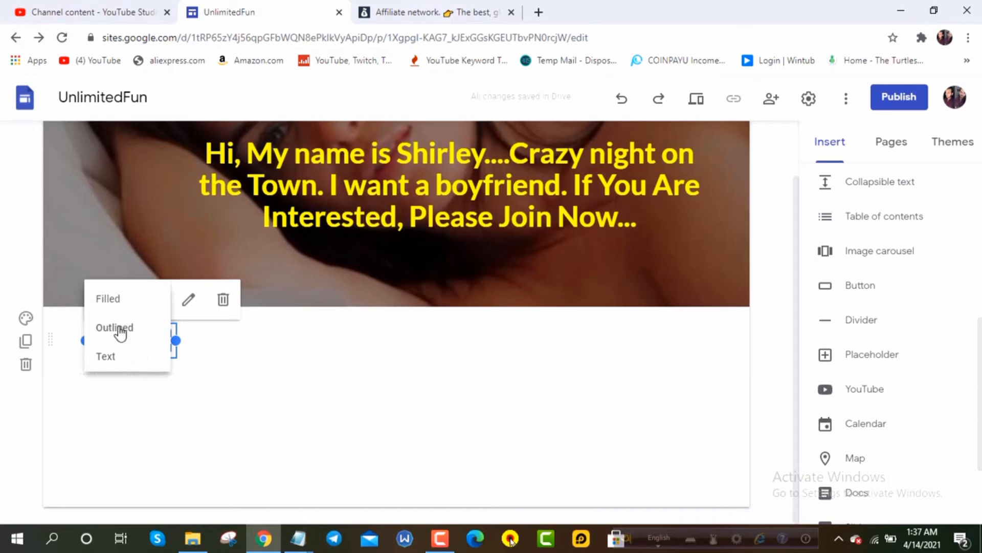
left_click(118, 332)
left_click(154, 301)
left_click(140, 355)
left_click(154, 299)
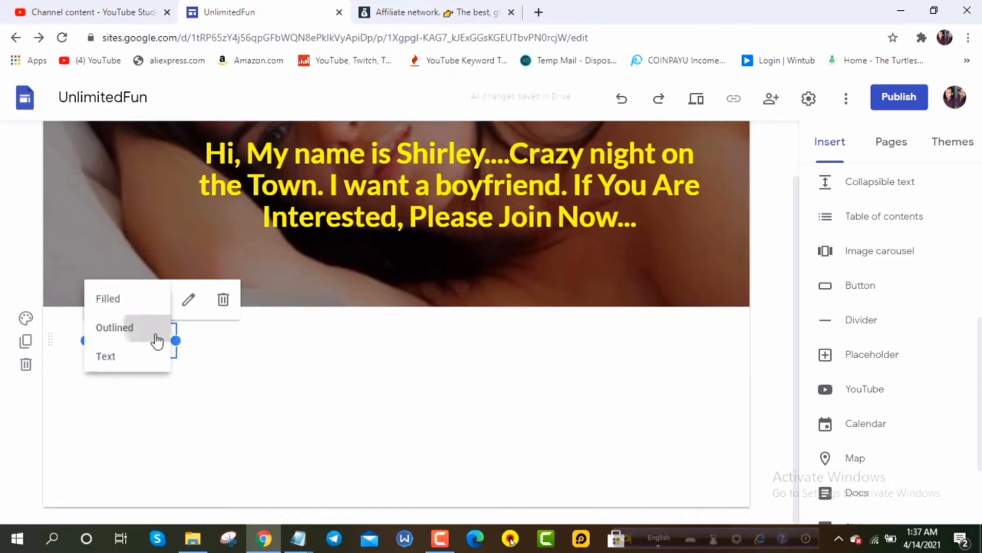
left_click(115, 298)
left_click(185, 301)
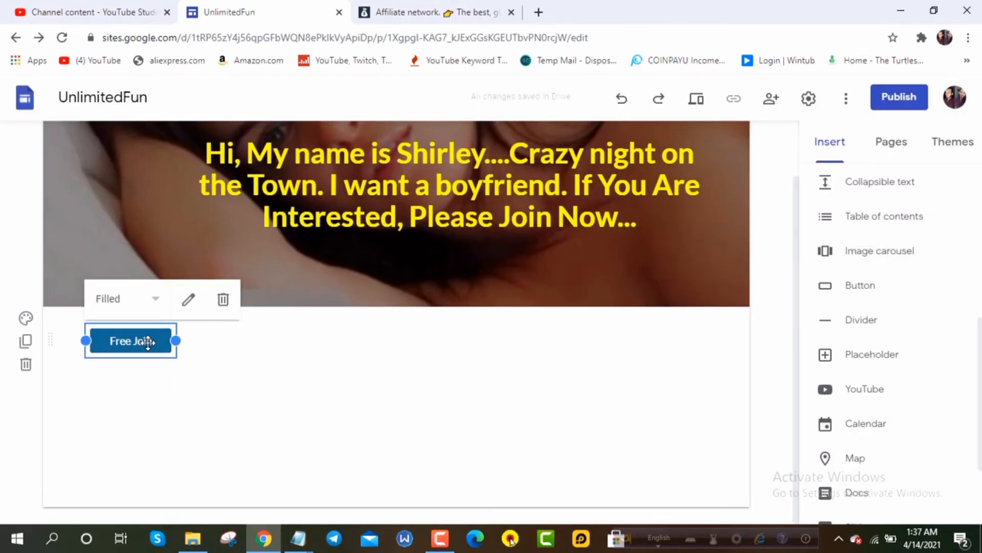
Step: Move the Free Join button into the header directly beneath the yellow headline and select it
left_click_drag(144, 340, 440, 279)
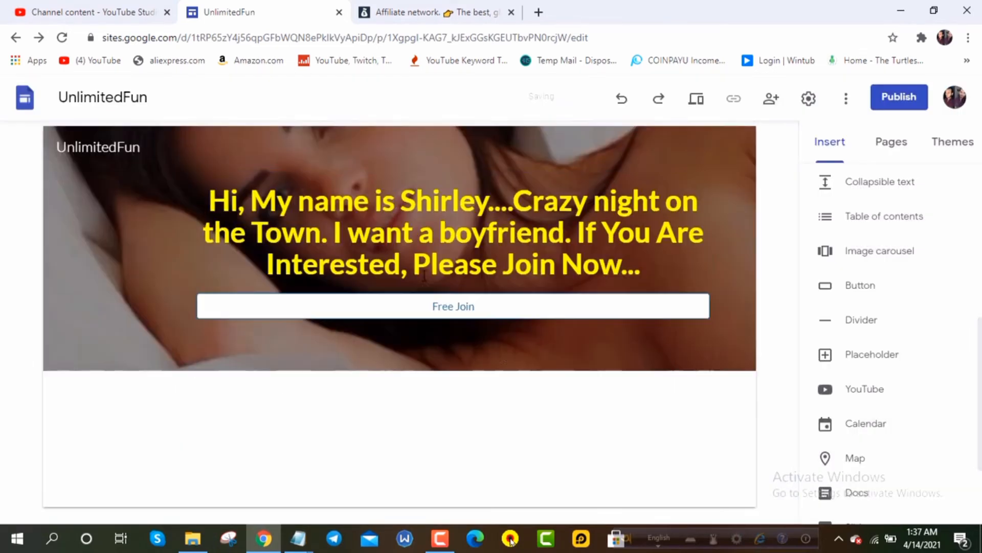
left_click(526, 316)
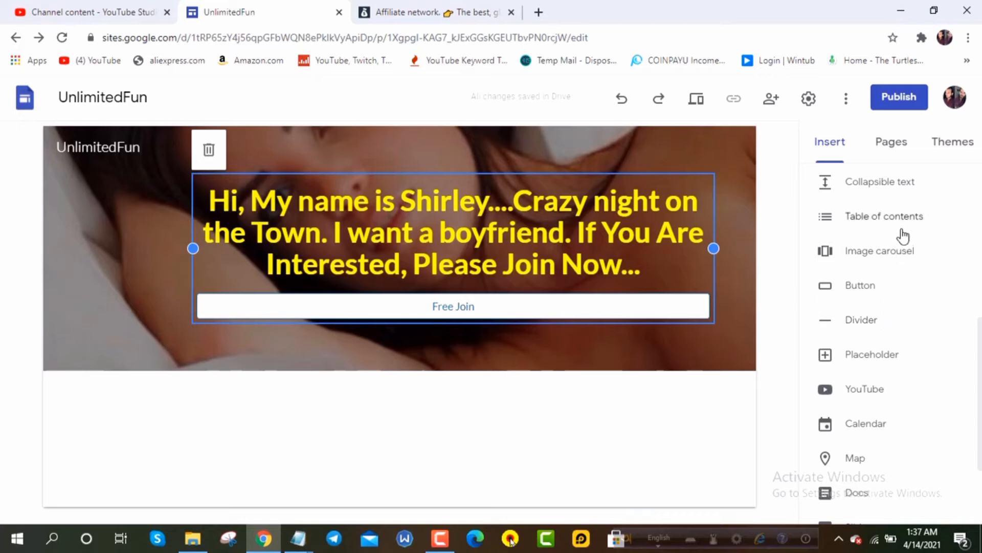
right_click(659, 313)
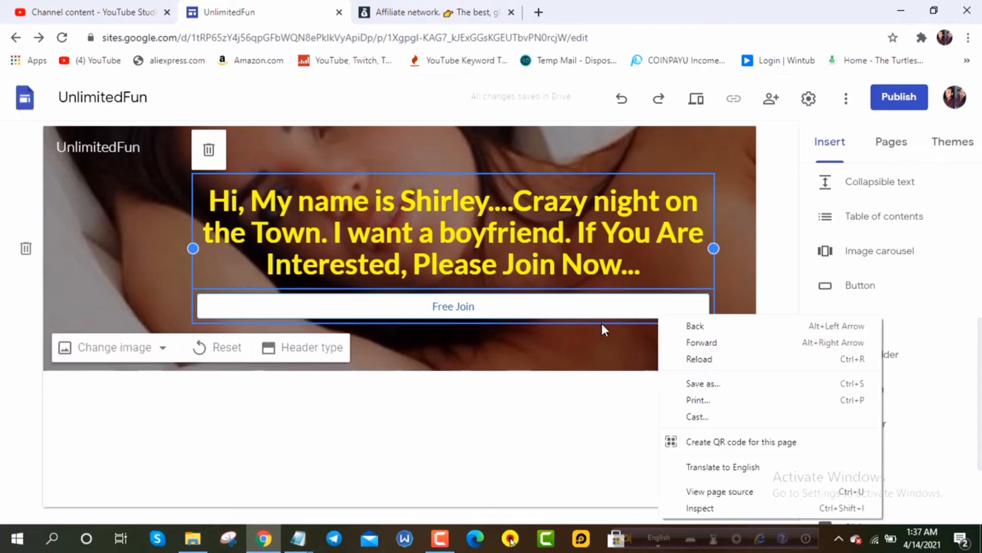
left_click(588, 328)
left_click(585, 313)
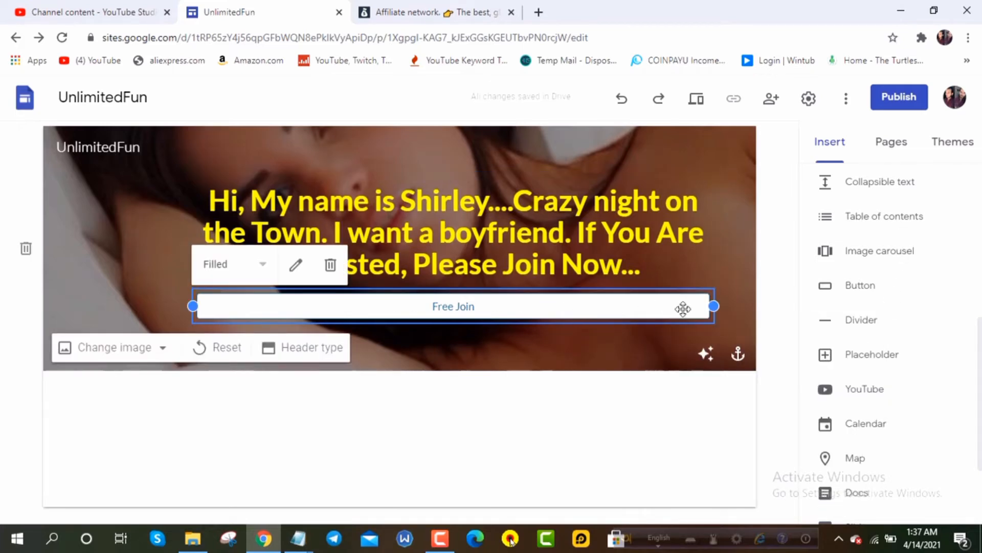
Step: Compare the Filled, Outlined and Text styles on the header's Free Join button and set it to Outlined
left_click(214, 272)
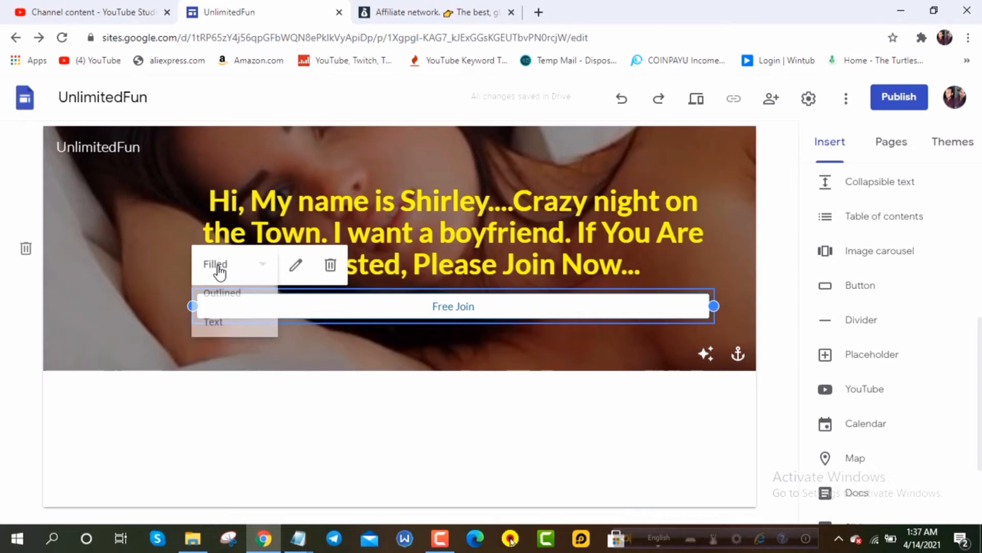
left_click(228, 292)
left_click(226, 270)
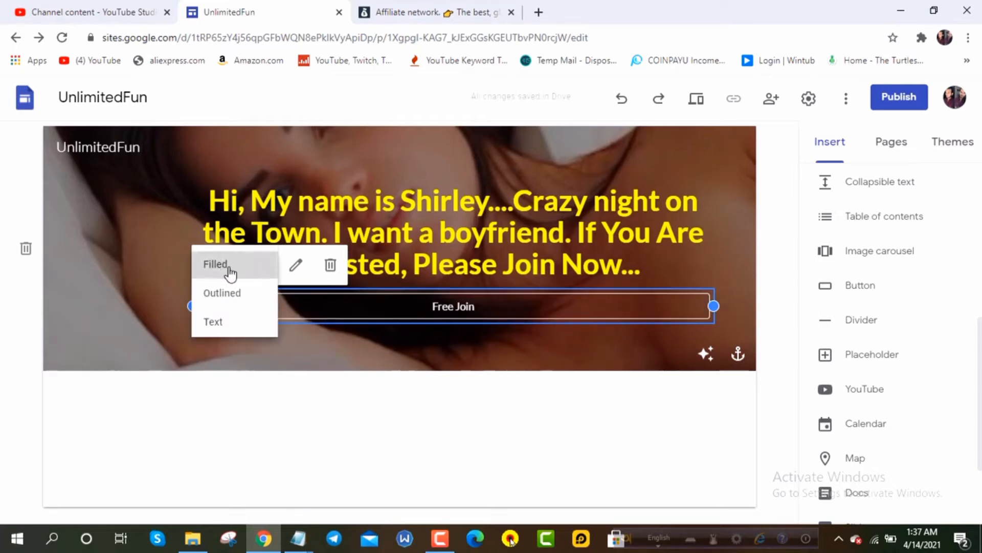
left_click(227, 266)
left_click(216, 271)
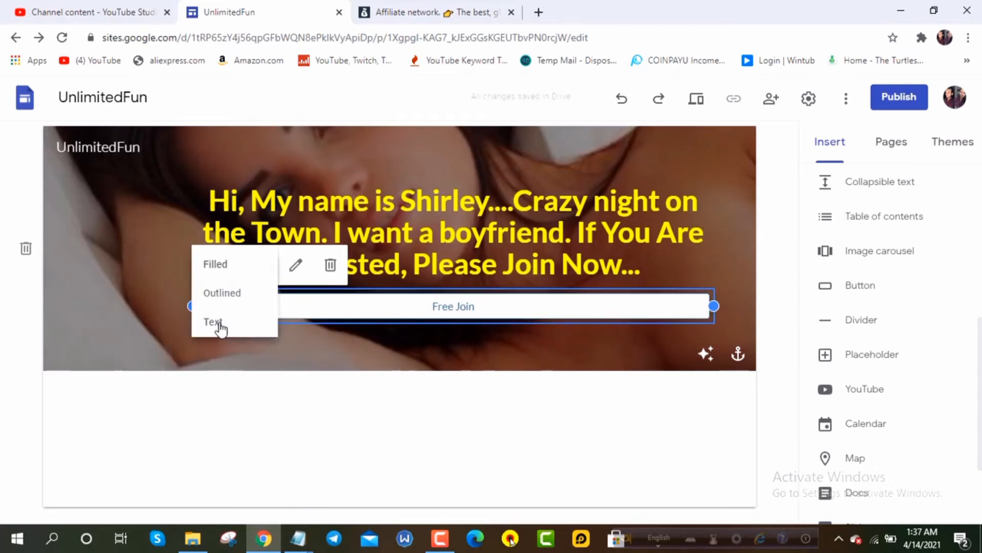
left_click(220, 322)
left_click(220, 260)
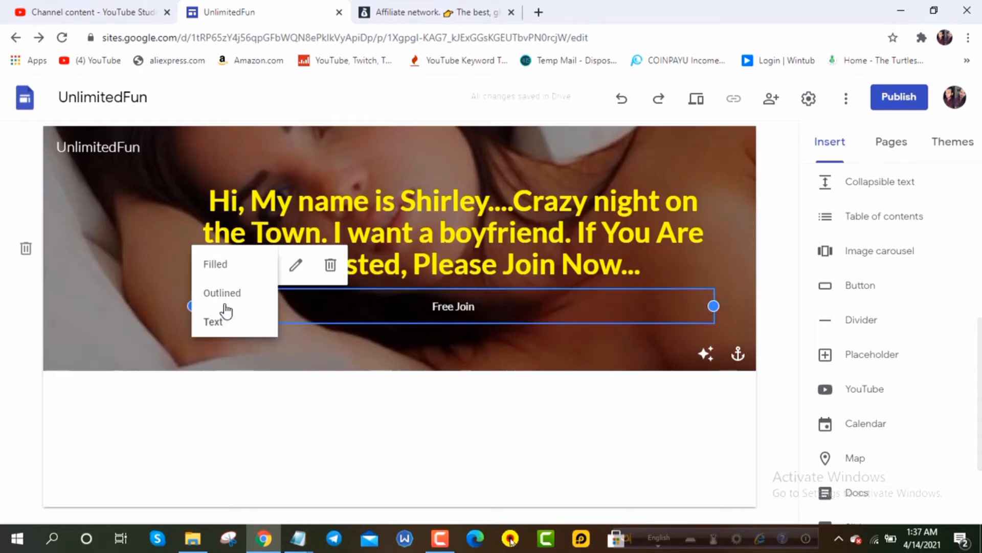
left_click(228, 292)
left_click(723, 272)
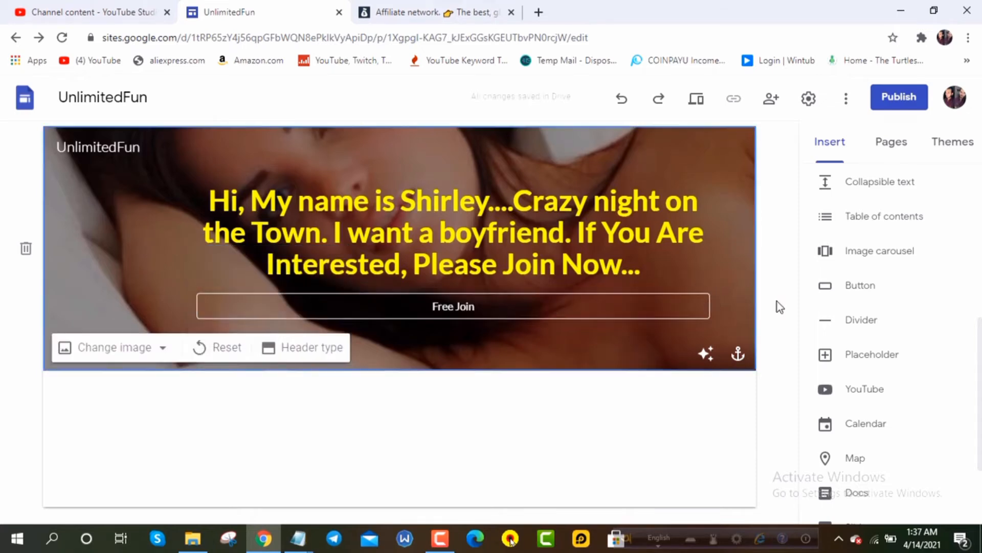
scroll(919, 340, "down", 2)
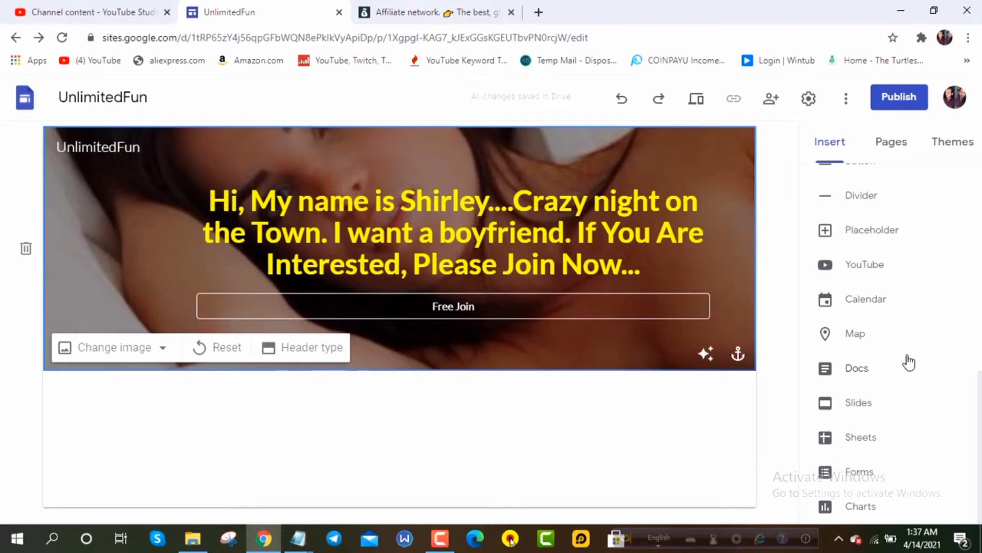
scroll(909, 362, "up", 5)
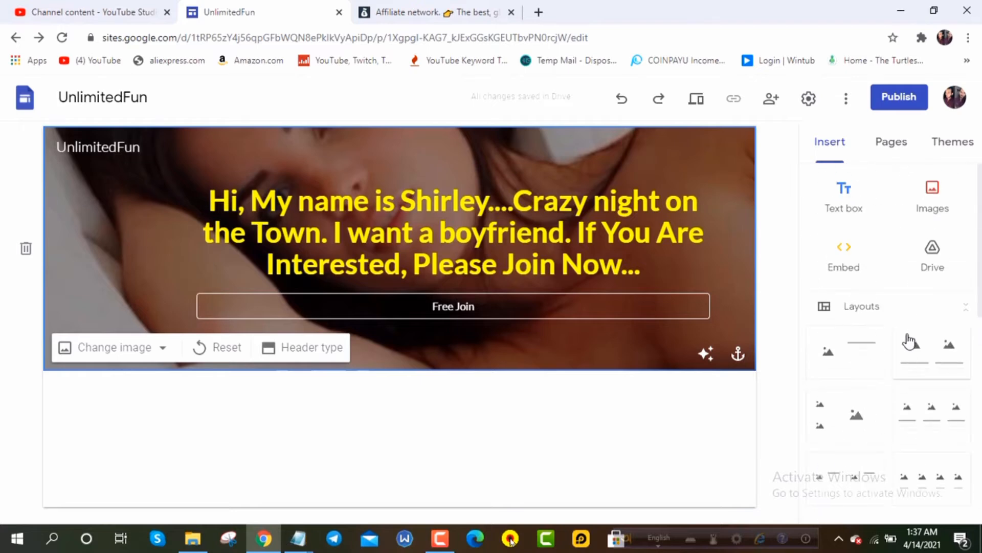
left_click(845, 200)
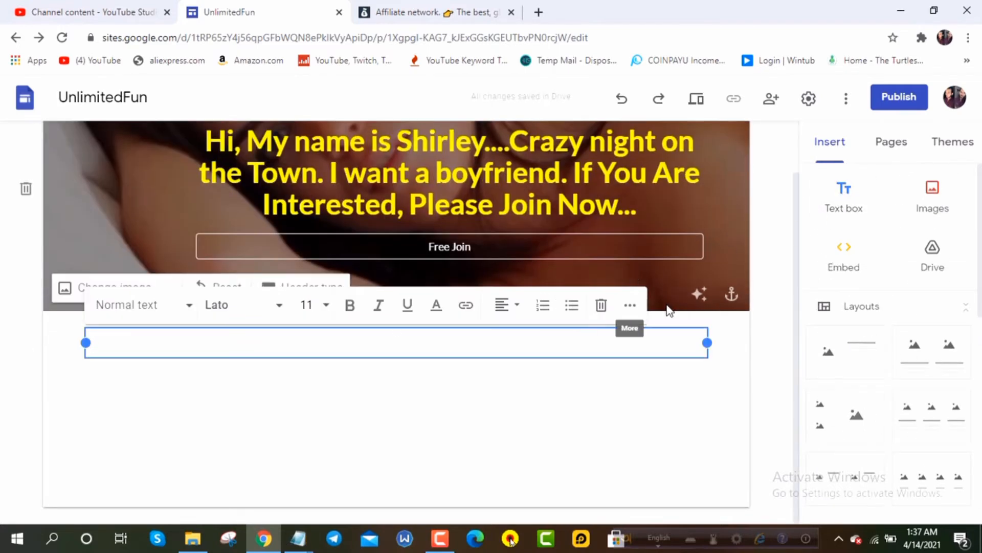
left_click(602, 305)
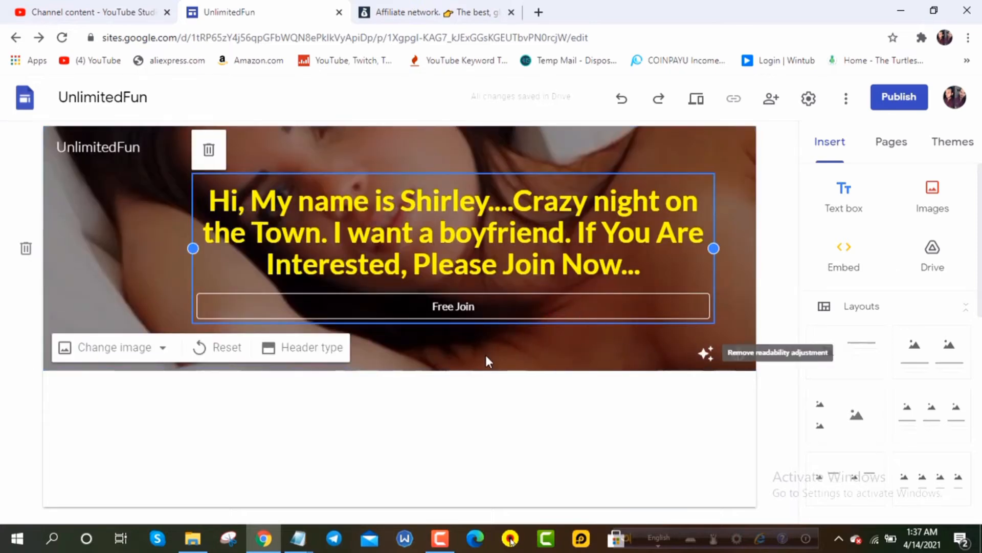
Step: Try the Large banner and Title only header types and set the page header to Cover
left_click(323, 346)
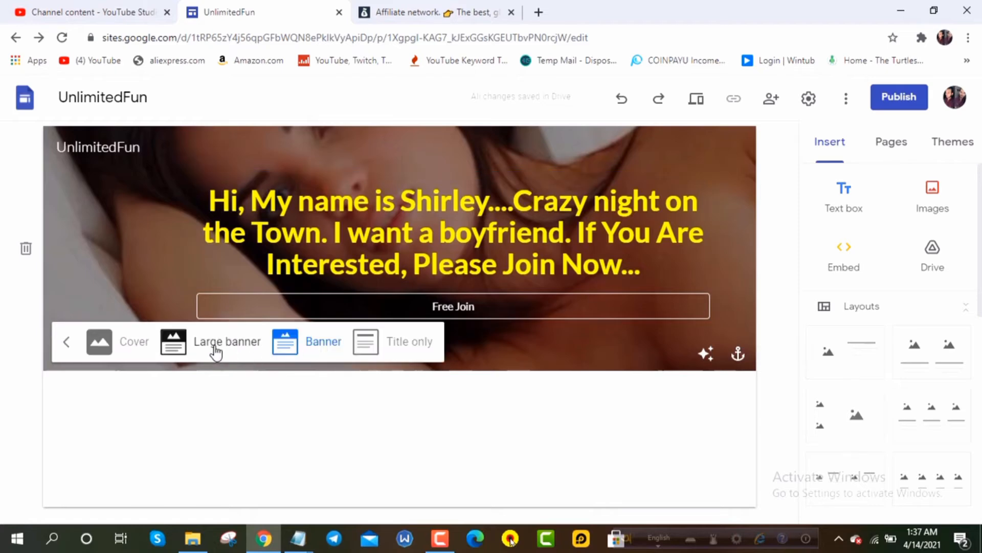
left_click(196, 352)
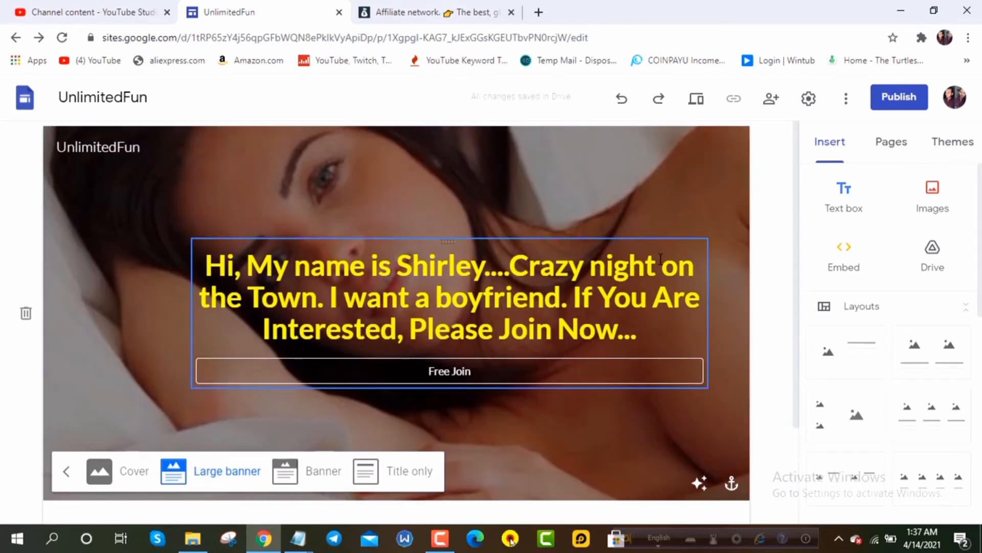
left_click(386, 474)
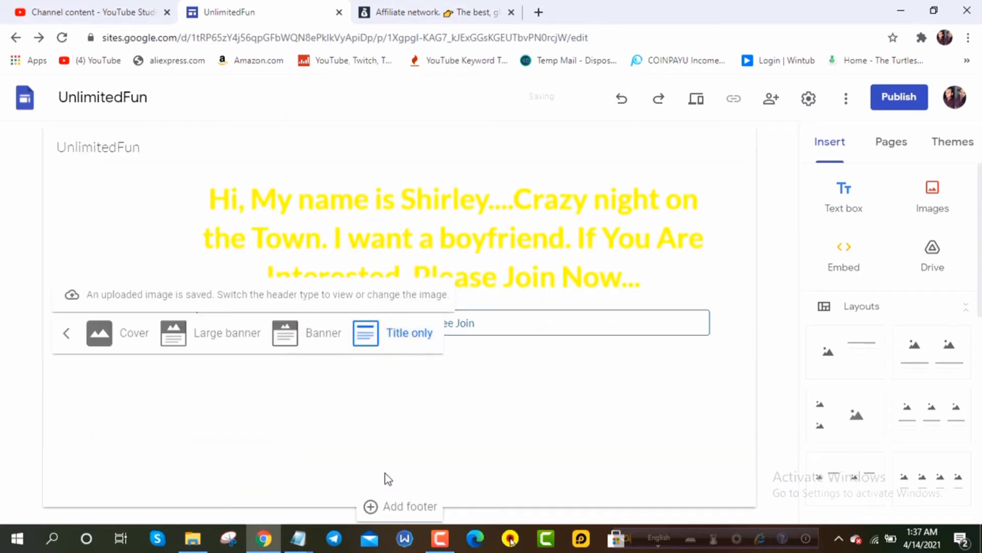
left_click(207, 337)
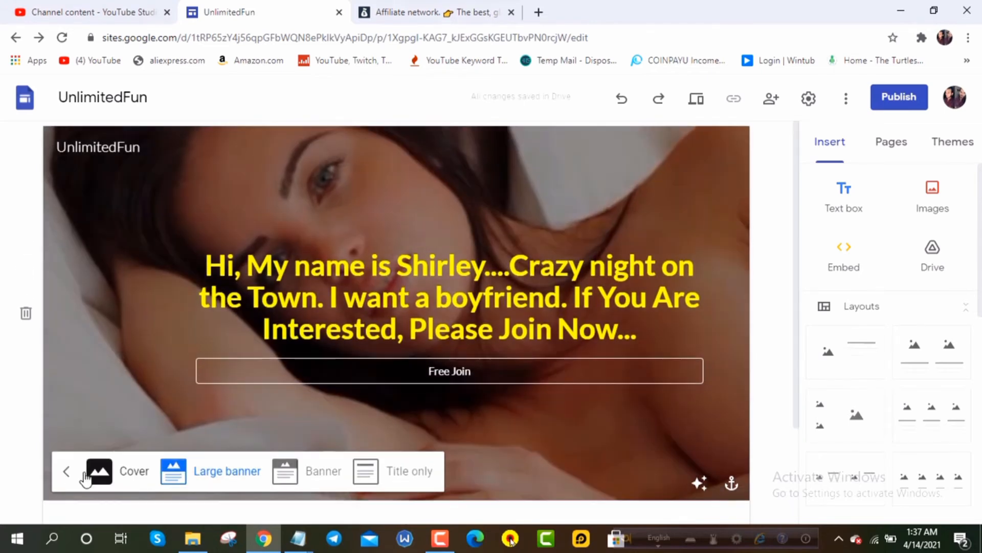
left_click(98, 471)
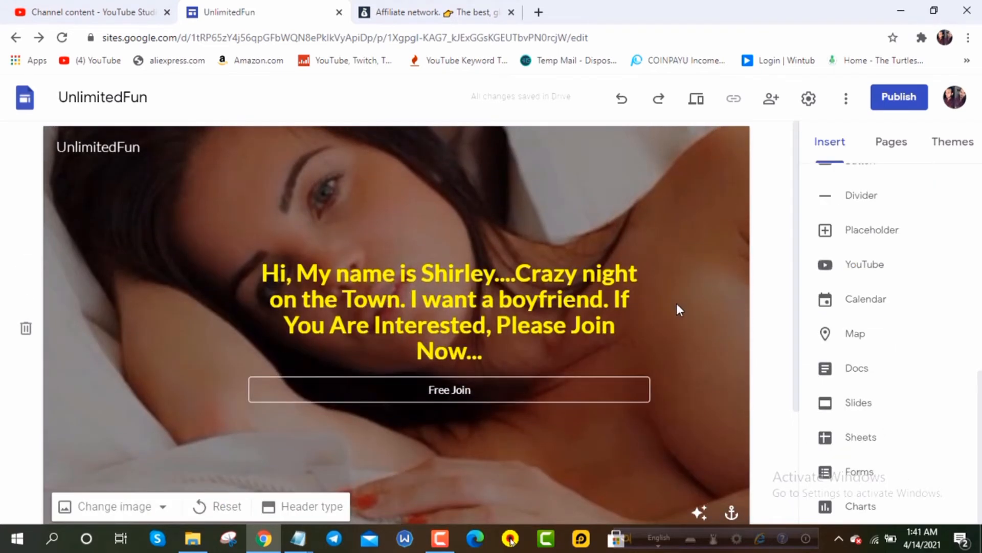
Step: Remove the readability adjustment from the header image
scroll(680, 311, "down", 3)
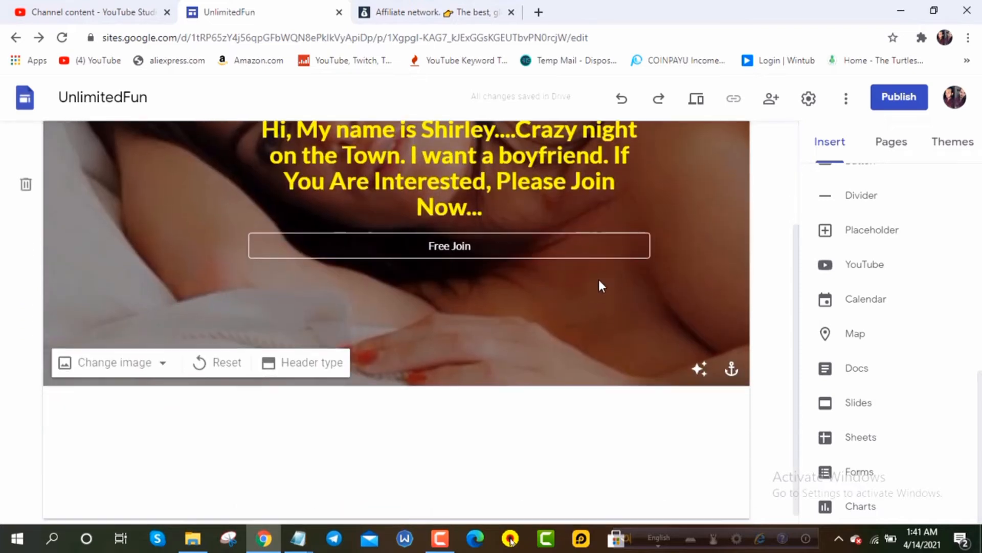
scroll(608, 273, "up", 3)
scroll(725, 447, "down", 3)
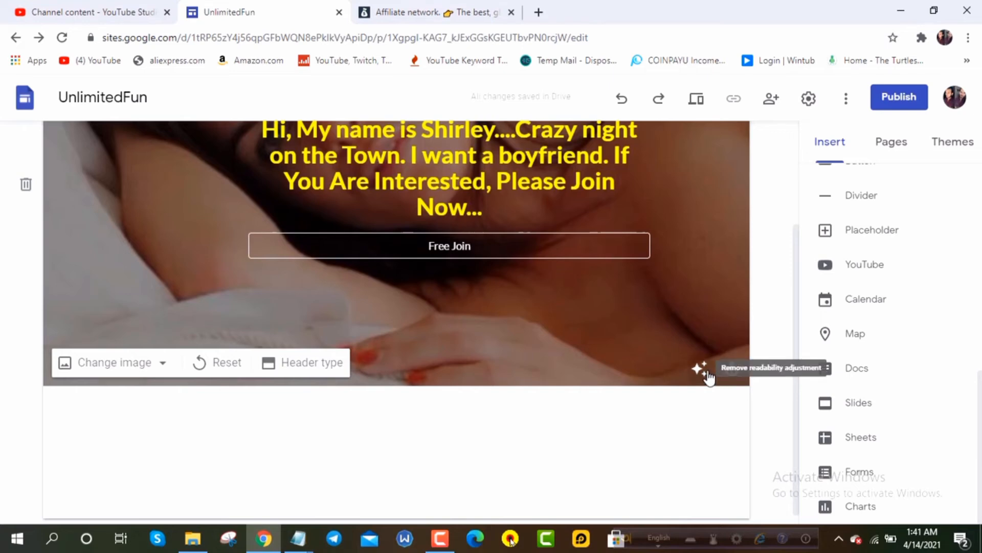
left_click(707, 374)
scroll(655, 342, "up", 3)
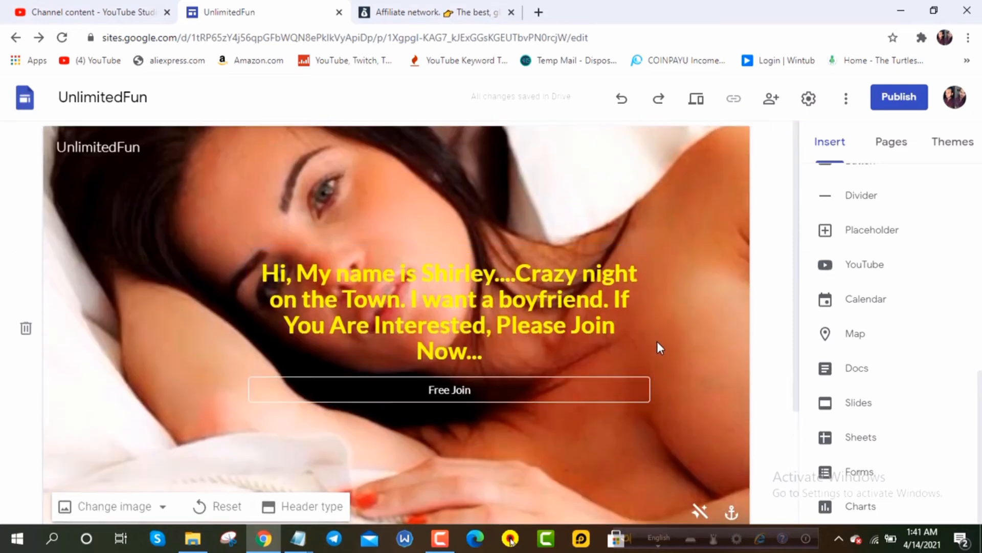
Step: Compare the header image with and without the readability adjustment and leave the adjustment applied
scroll(665, 340, "down", 3)
left_click(699, 369)
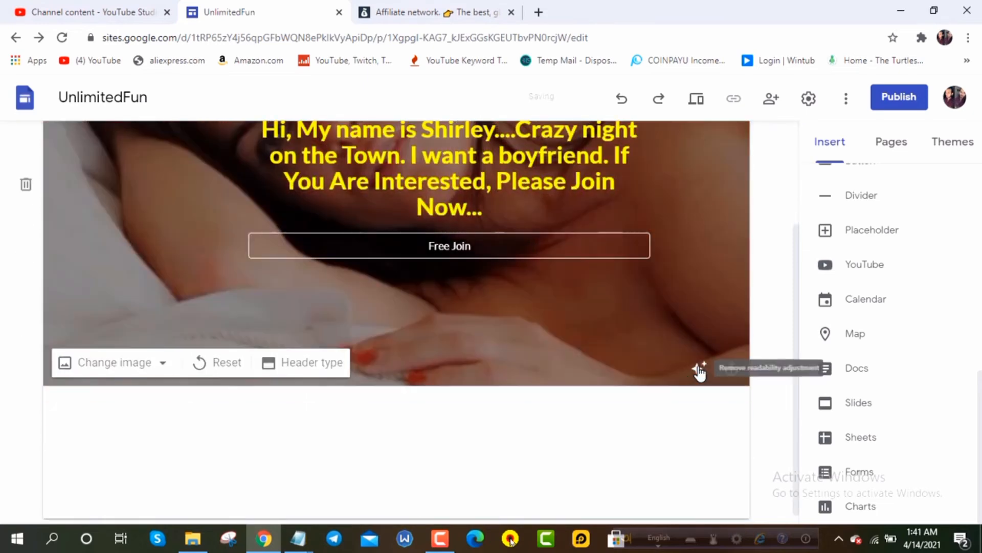
scroll(701, 388, "down", 3)
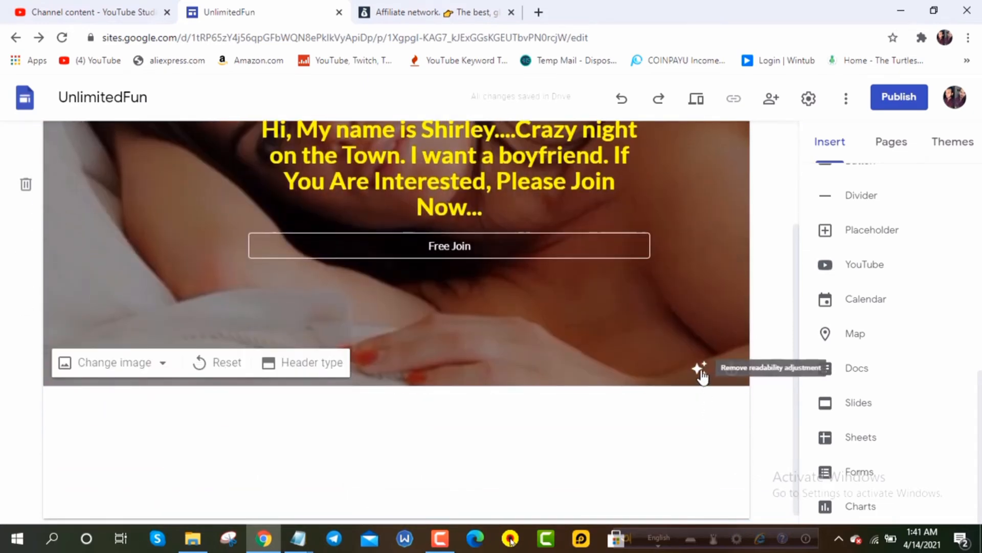
left_click(700, 371)
scroll(706, 344, "down", 2)
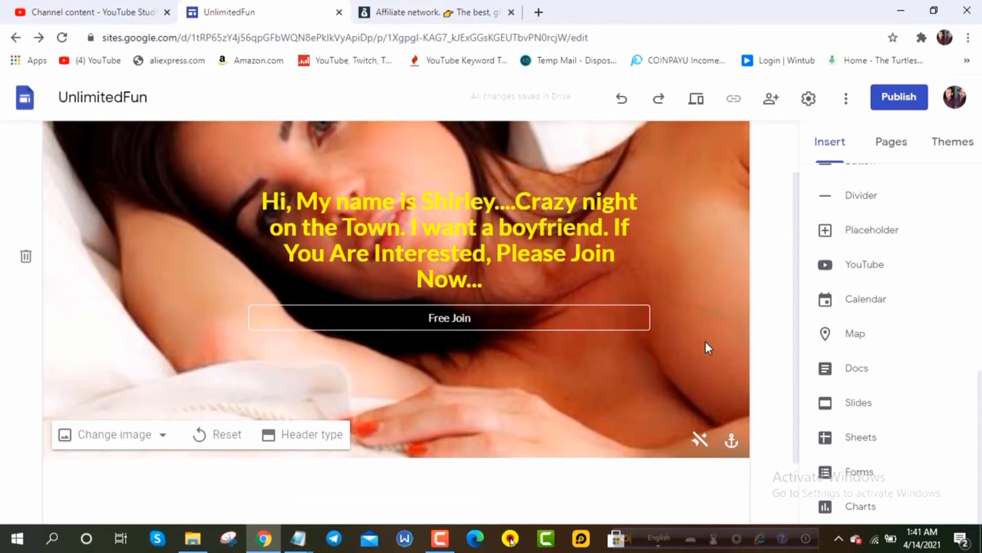
left_click(700, 439)
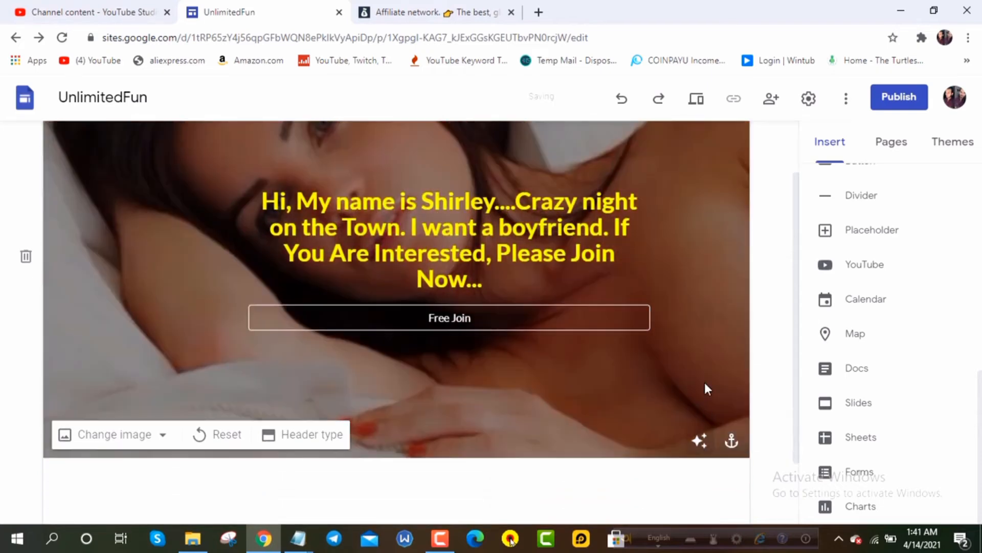
Step: Try the Top, Left and top-left anchor positions for the header image and set the anchor to Centre
scroll(719, 326, "down", 2)
scroll(717, 321, "down", 2)
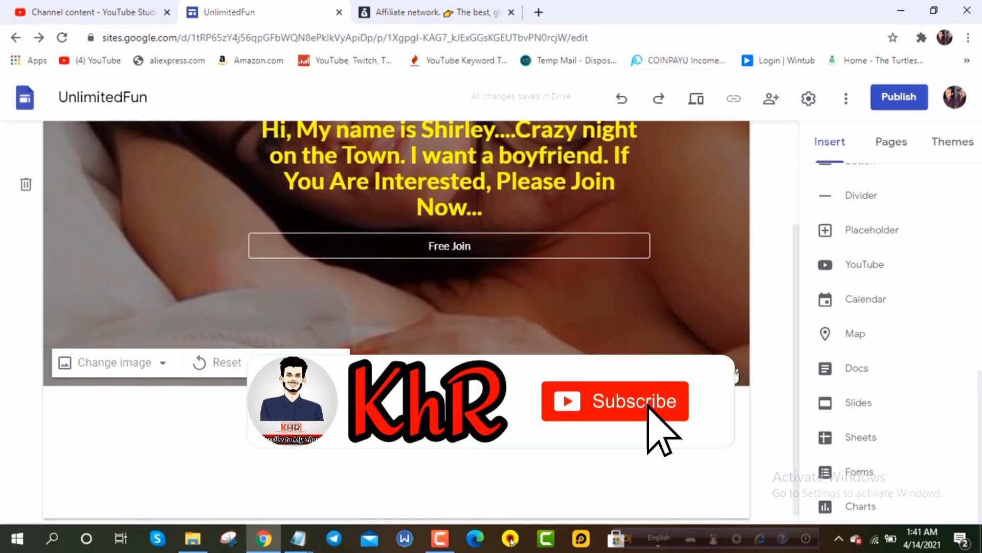
left_click(736, 375)
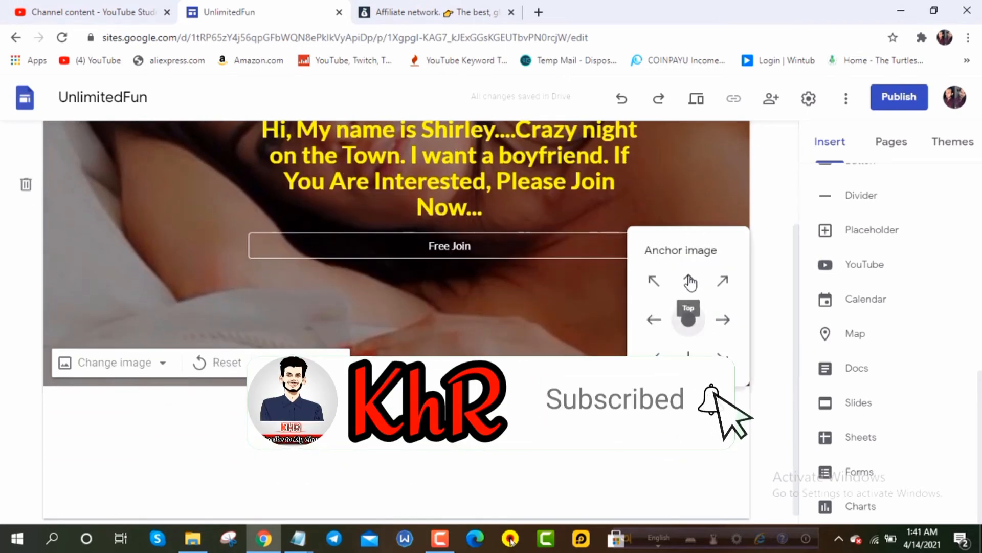
left_click(689, 280)
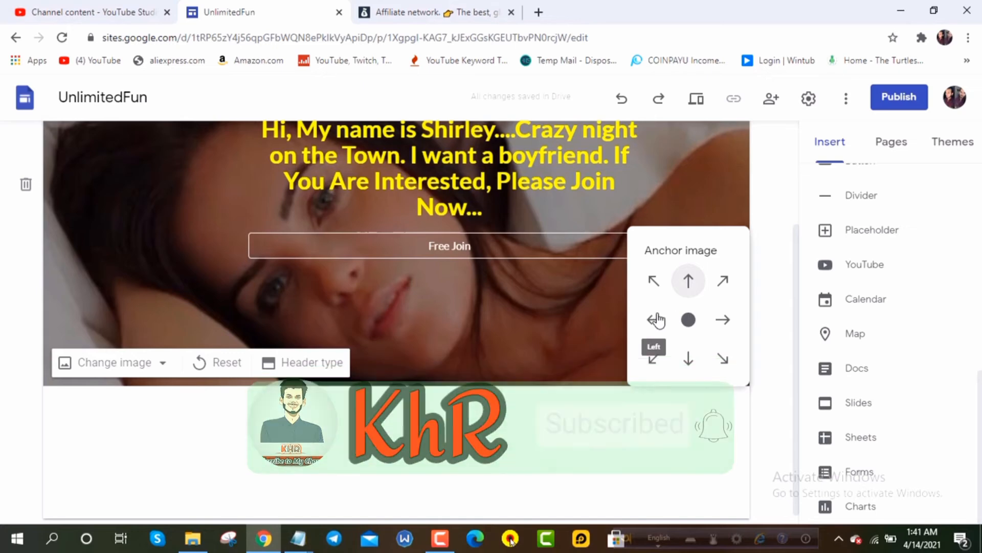
left_click(654, 319)
left_click(654, 280)
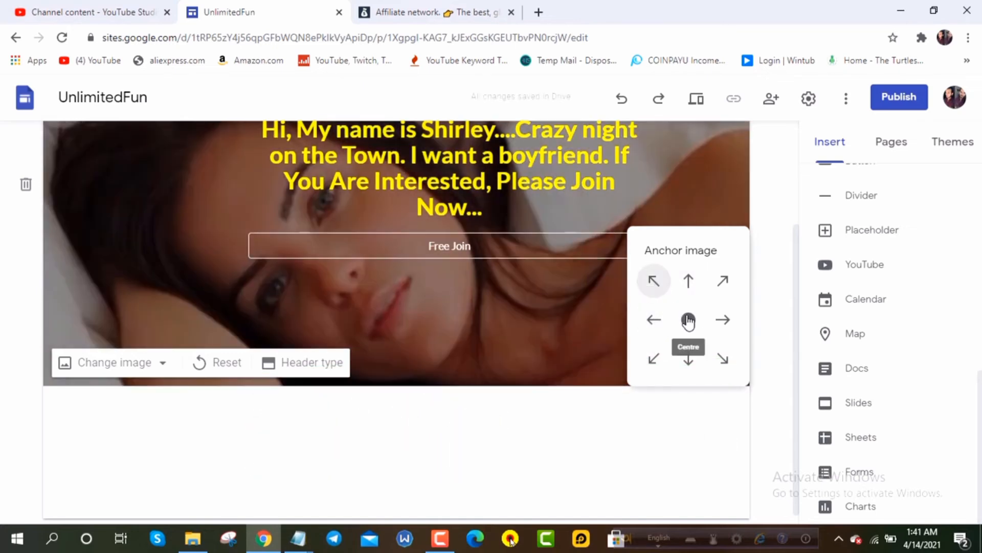
left_click(689, 319)
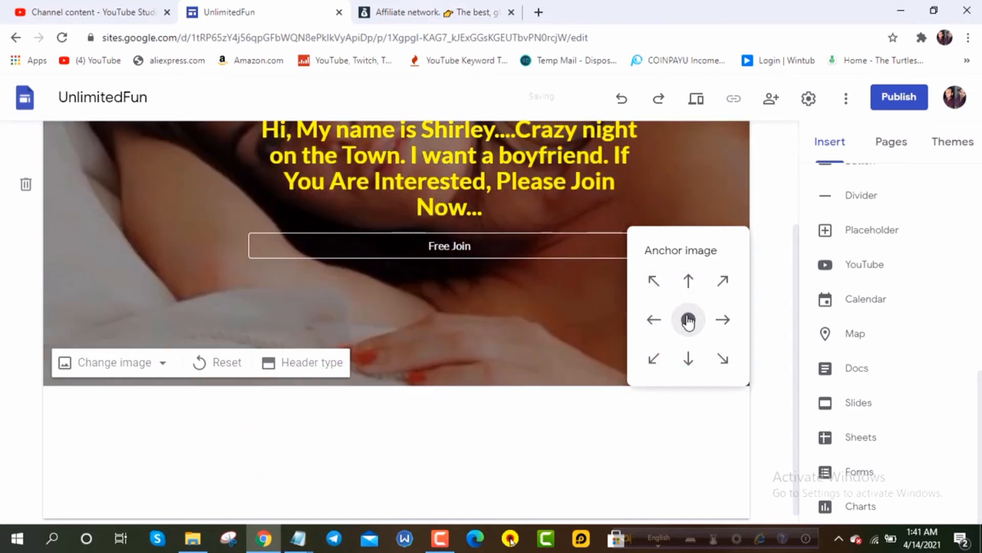
left_click(537, 324)
scroll(600, 331, "up", 3)
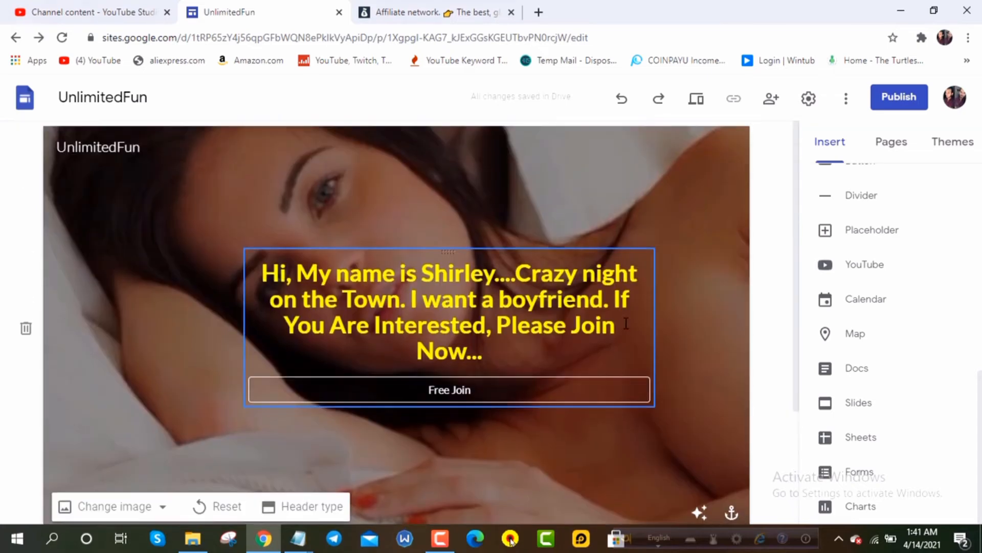
left_click(514, 393)
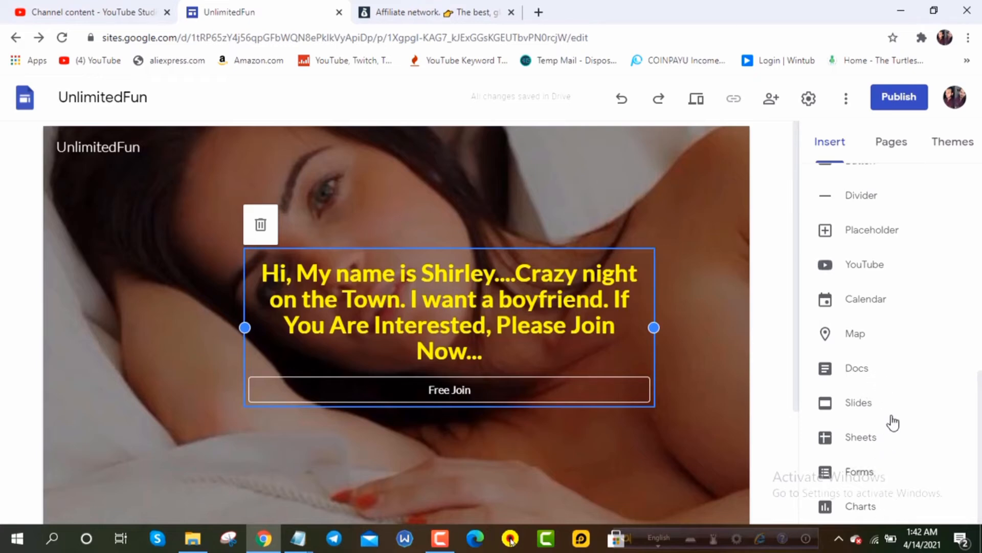
left_click(862, 404)
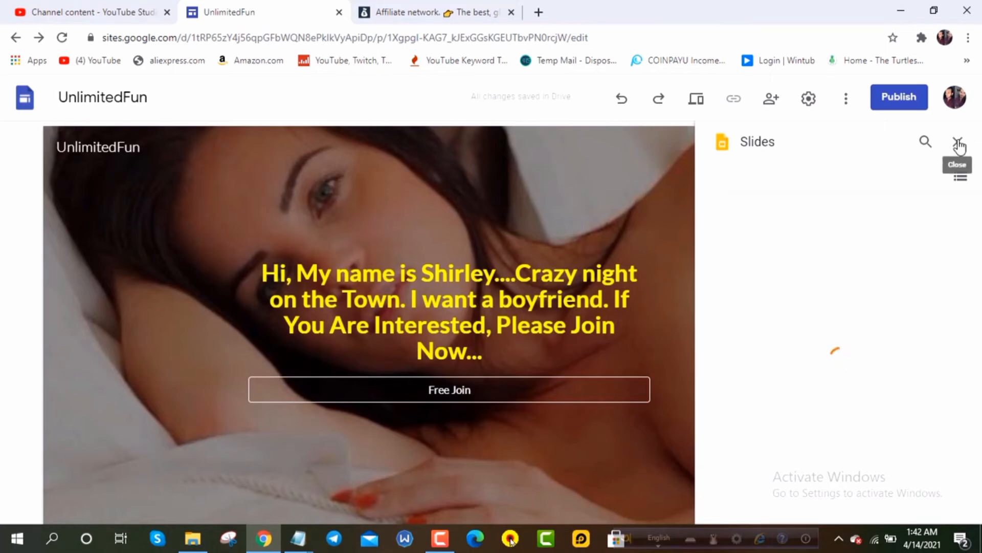
key("Escape")
Step: Insert a text box reading "FREE JOIN" in a new section below the header image
scroll(875, 315, "up", 6)
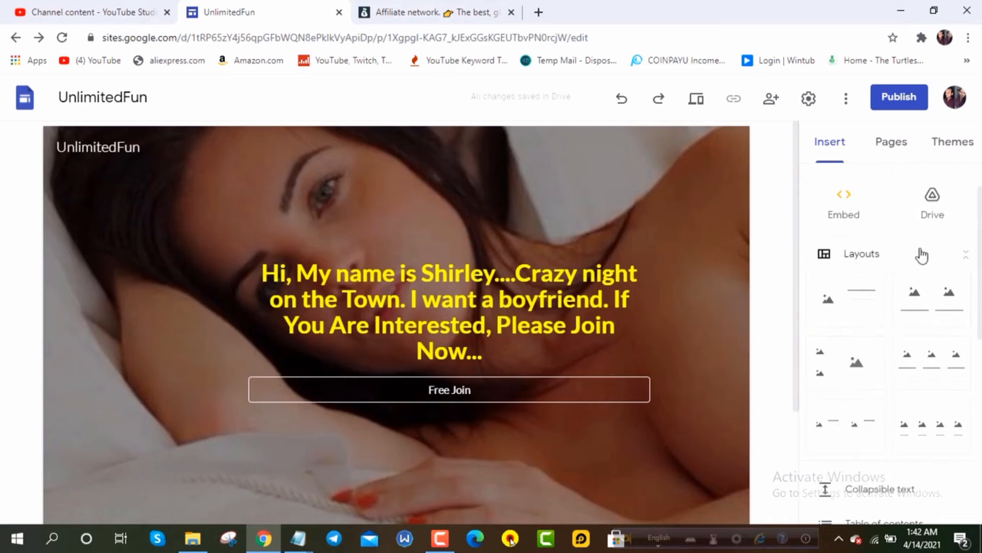
scroll(865, 307, "up", 2)
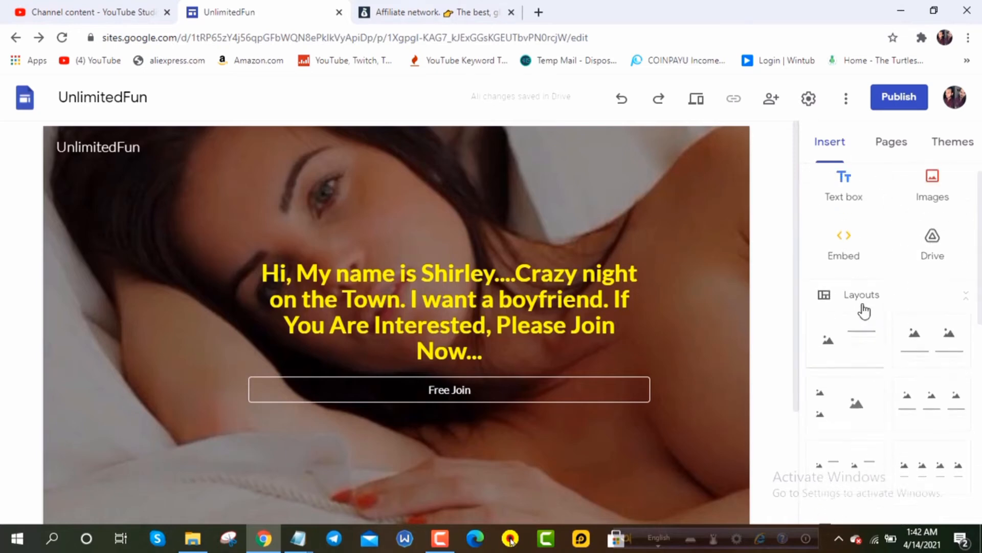
left_click(853, 197)
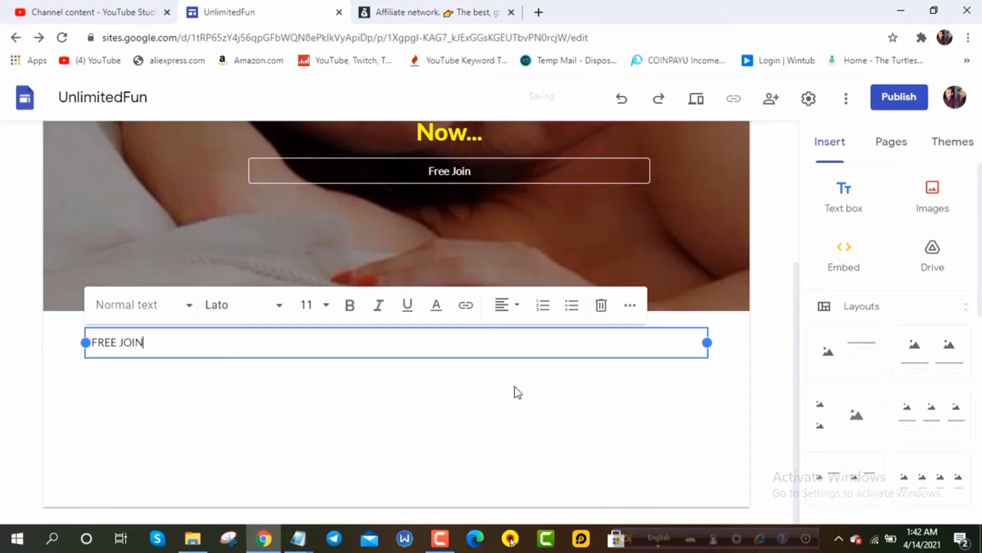
left_click(578, 400)
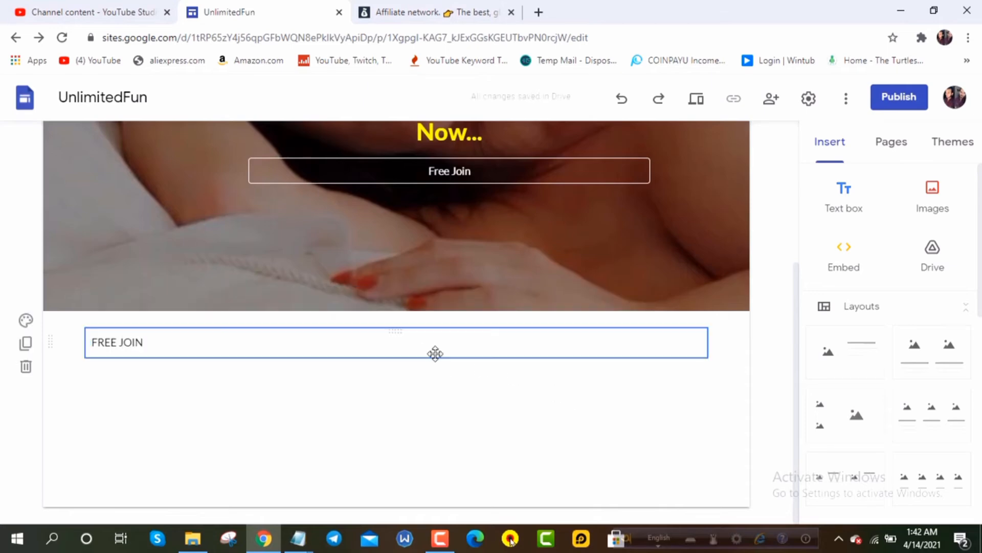
Step: Narrow the FREE JOIN text box from its right edge to about a third of the section's width
left_click(423, 346)
left_click(421, 388)
left_click(505, 341)
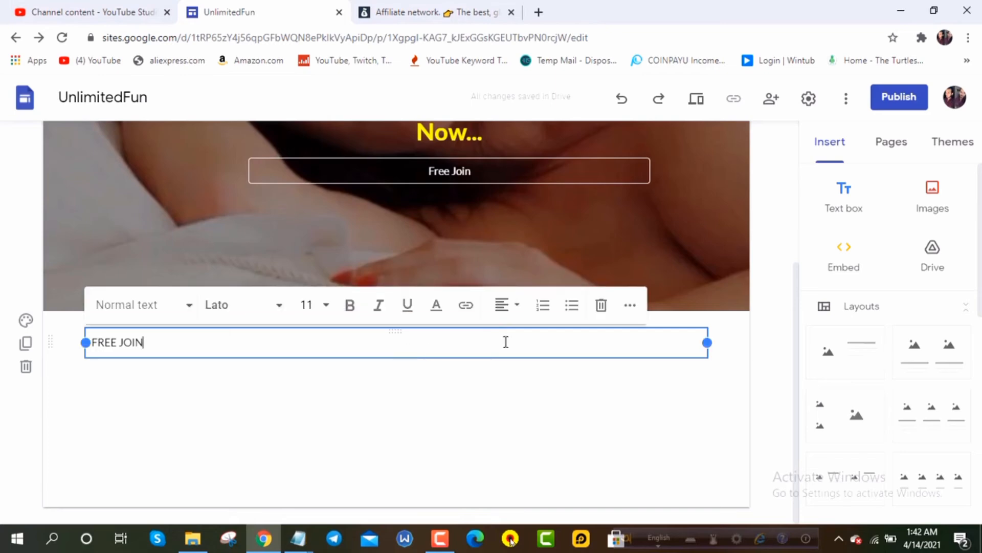
left_click_drag(707, 343, 291, 341)
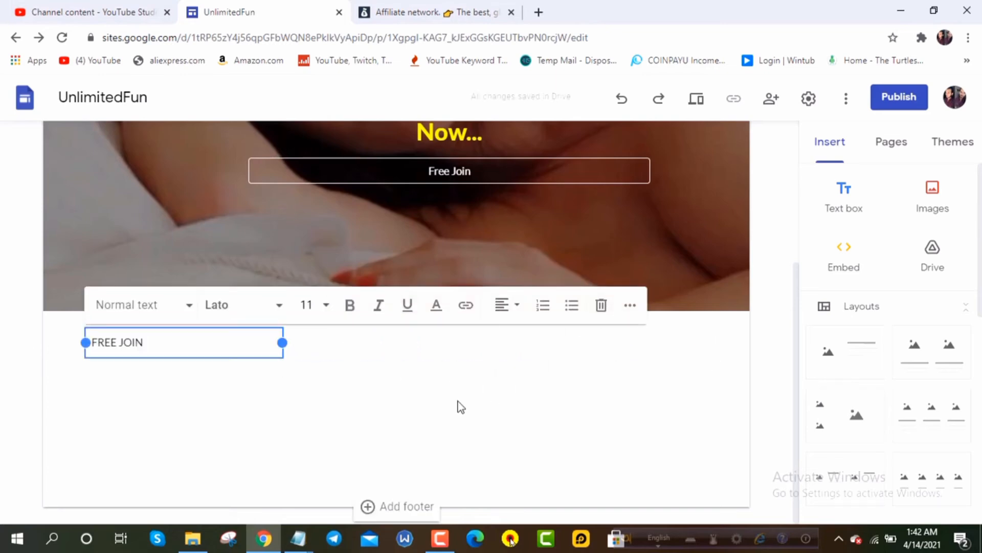
Step: Try the Title and Heading styles on the FREE JOIN text and set it to Sub-heading
left_click(136, 342)
left_click_drag(85, 343, 146, 341)
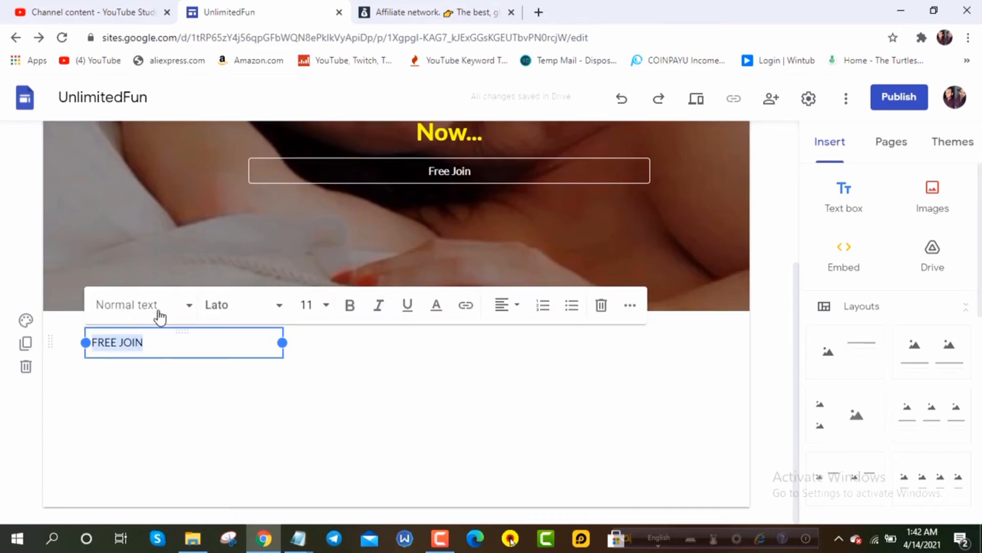
left_click(158, 313)
left_click(128, 350)
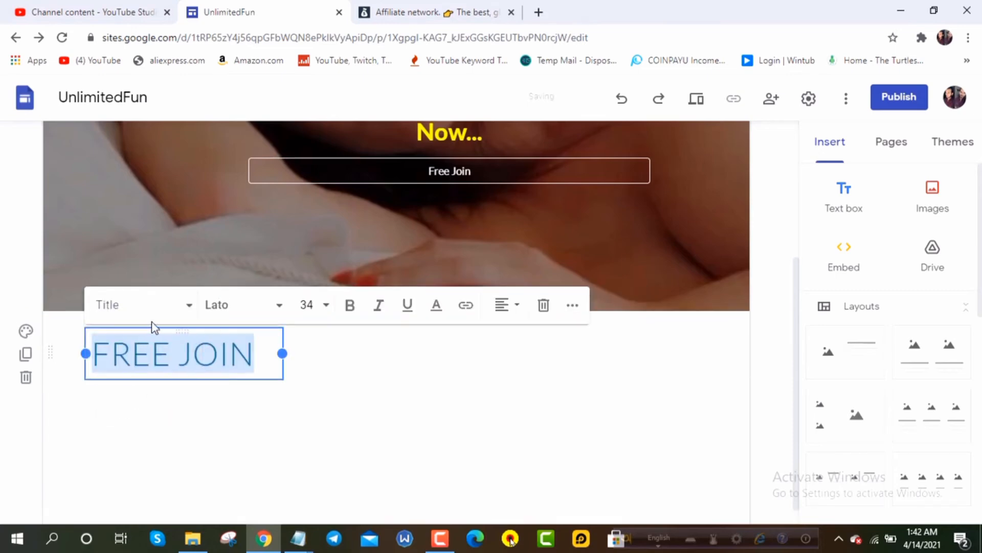
left_click(156, 306)
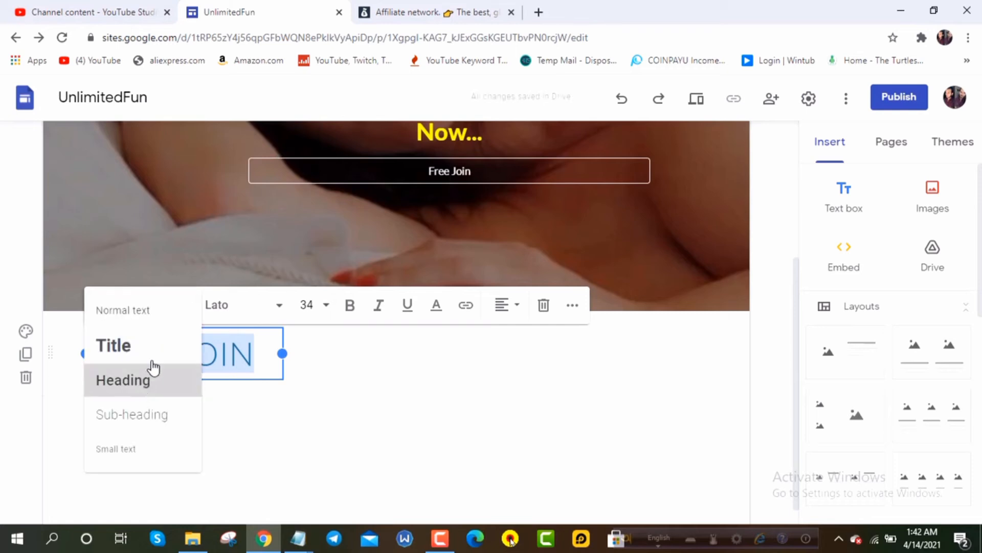
left_click(147, 378)
left_click(149, 315)
left_click(153, 409)
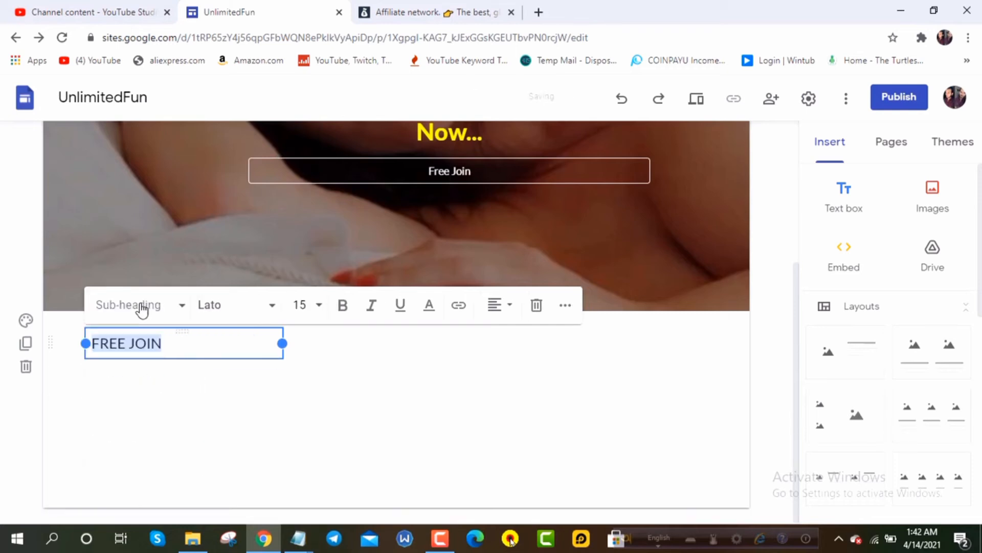
left_click(140, 307)
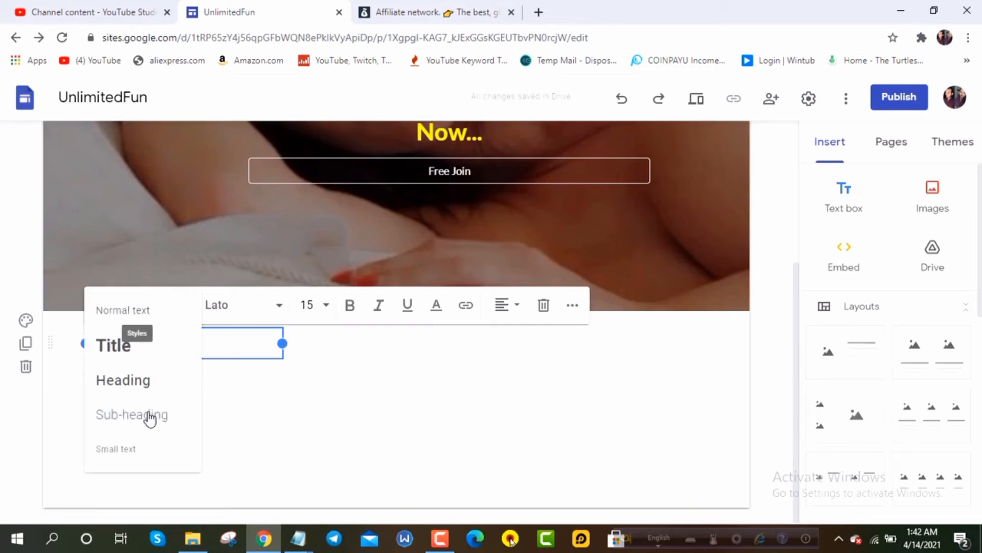
Step: Set the font of the FREE JOIN sub-heading to Impact
left_click(230, 312)
scroll(261, 440, "down", 5)
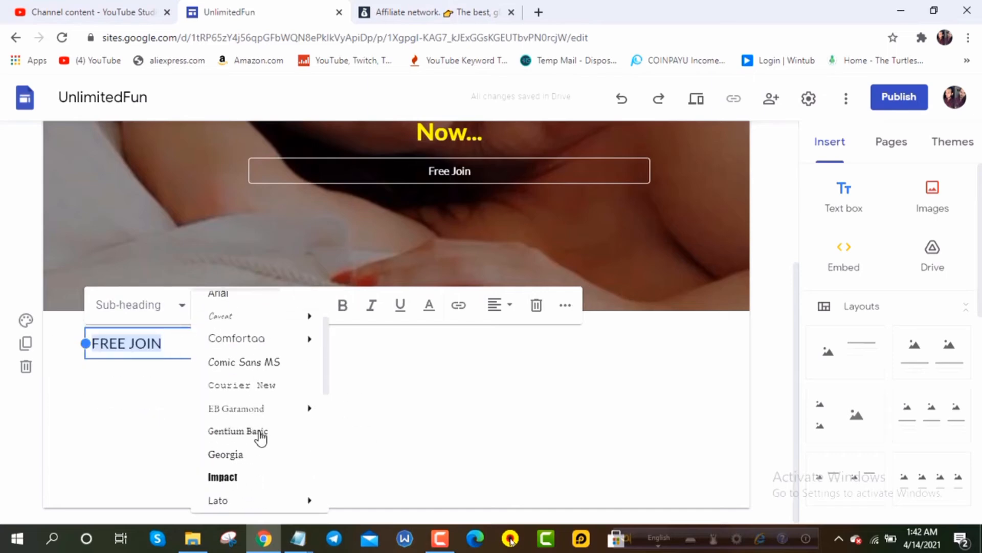
left_click(222, 333)
mouse_move(304, 354)
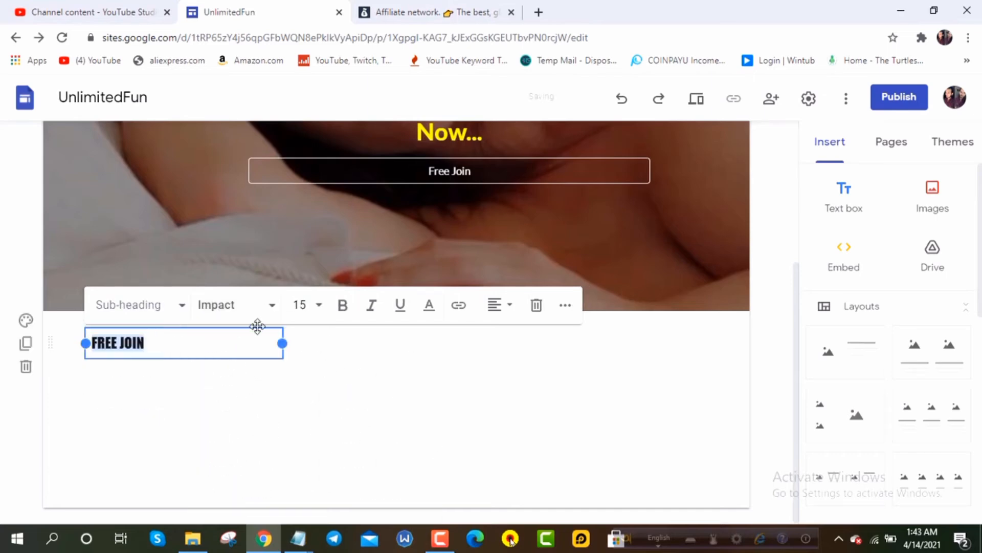
Step: Try font sizes 24 and 60 on the FREE JOIN text, set it to 48, and test bold without keeping it
left_click(317, 304)
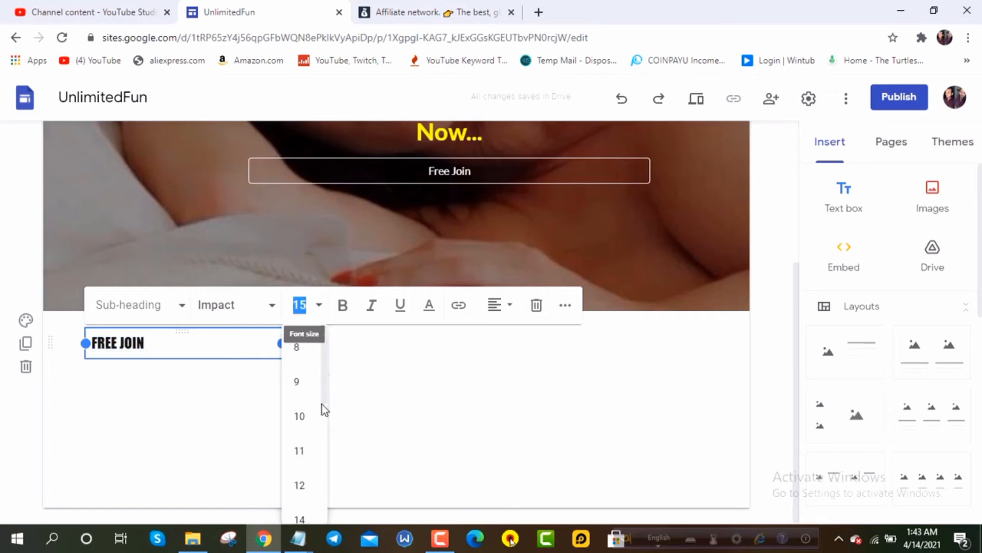
scroll(307, 450, "down", 3)
left_click(302, 452)
left_click(317, 305)
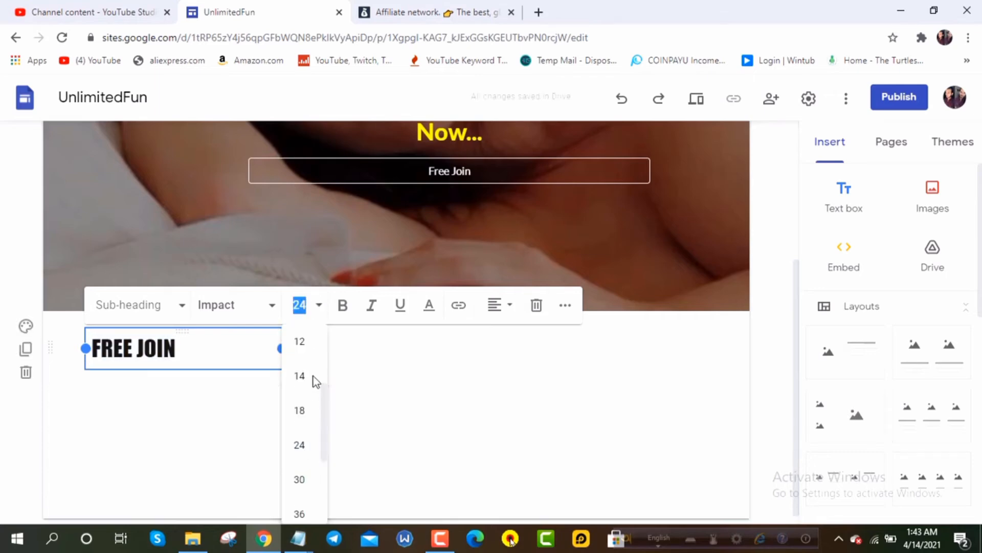
scroll(310, 451, "down", 4)
left_click(305, 441)
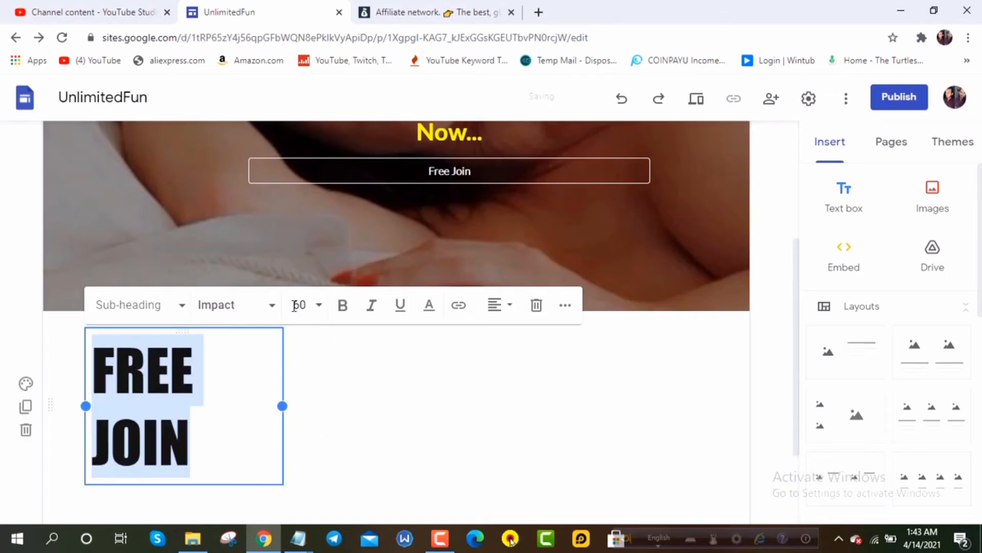
left_click(318, 305)
left_click(300, 395)
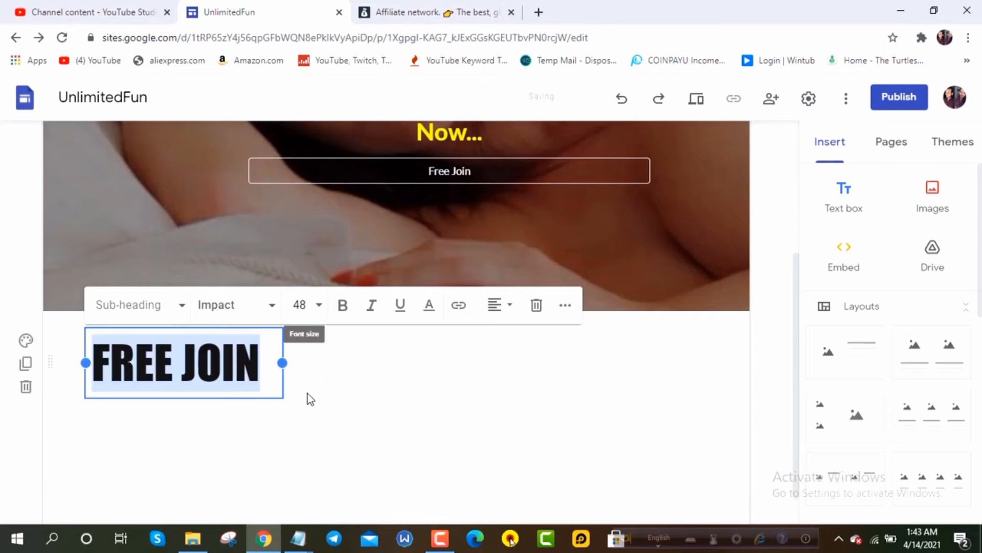
left_click(343, 306)
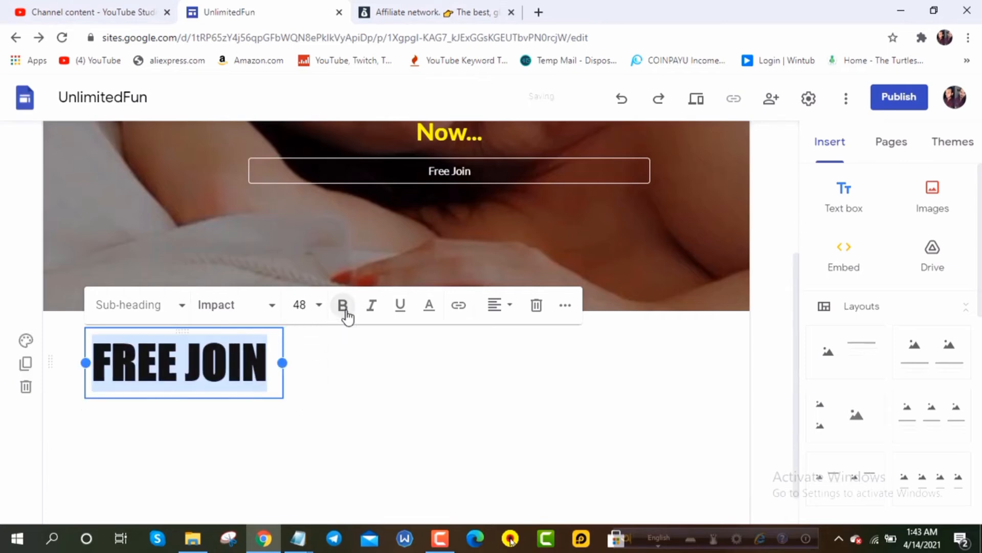
left_click(343, 307)
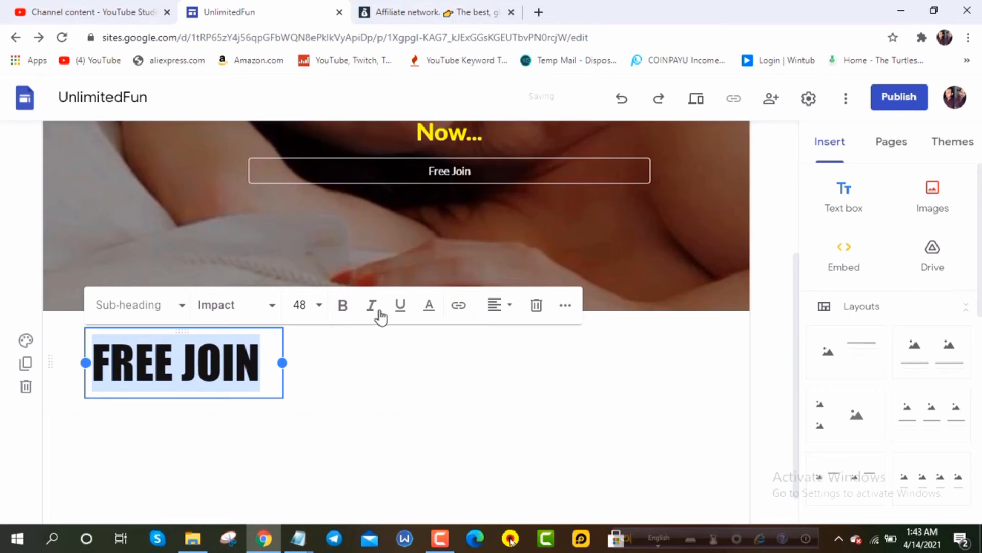
Step: Change the font of the FREE JOIN text to Georgia
left_click(242, 307)
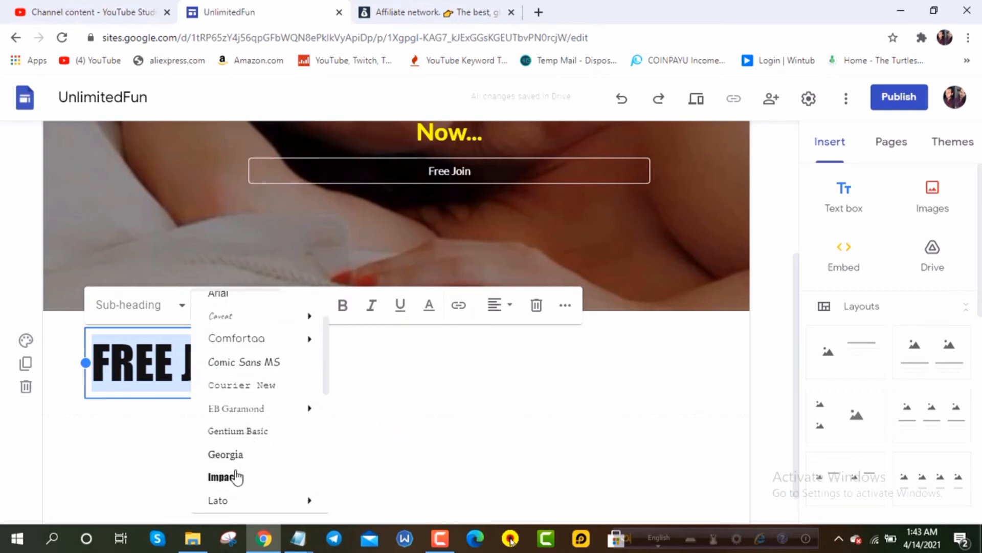
left_click(235, 474)
left_click(245, 306)
scroll(245, 453, "down", 3)
left_click(244, 391)
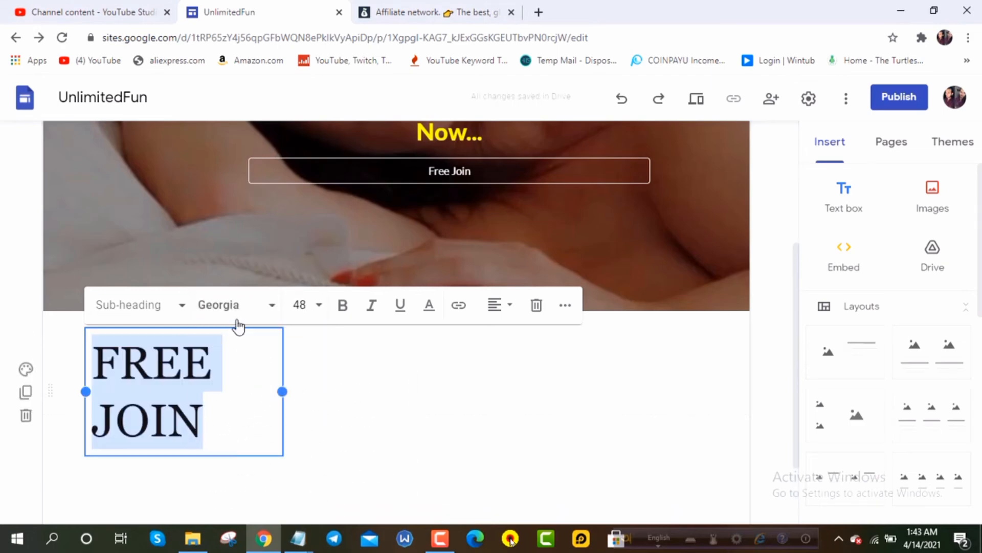
Step: Change the font of the FREE JOIN text to Spectral in the Bold weight
left_click(236, 305)
scroll(247, 454, "down", 5)
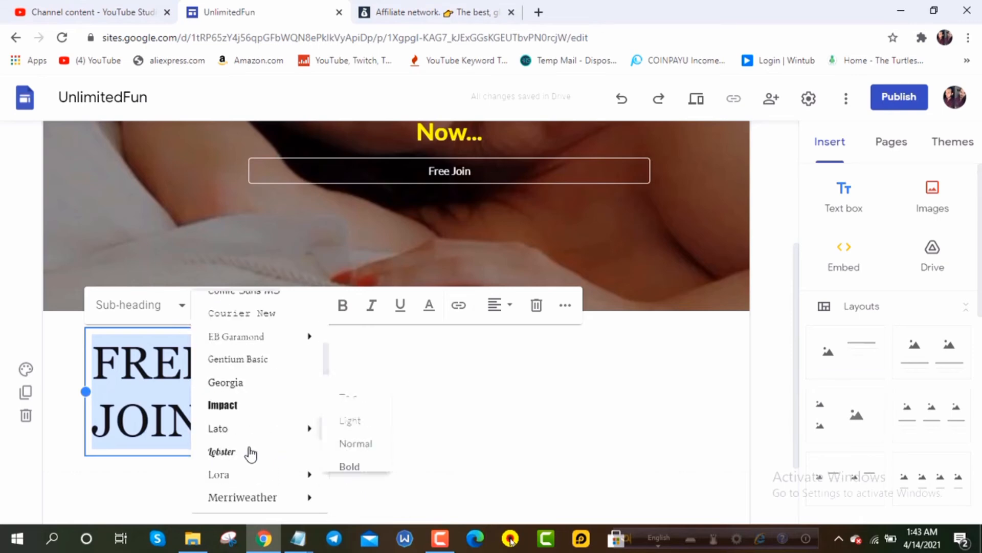
mouse_move(249, 449)
scroll(256, 428, "down", 2)
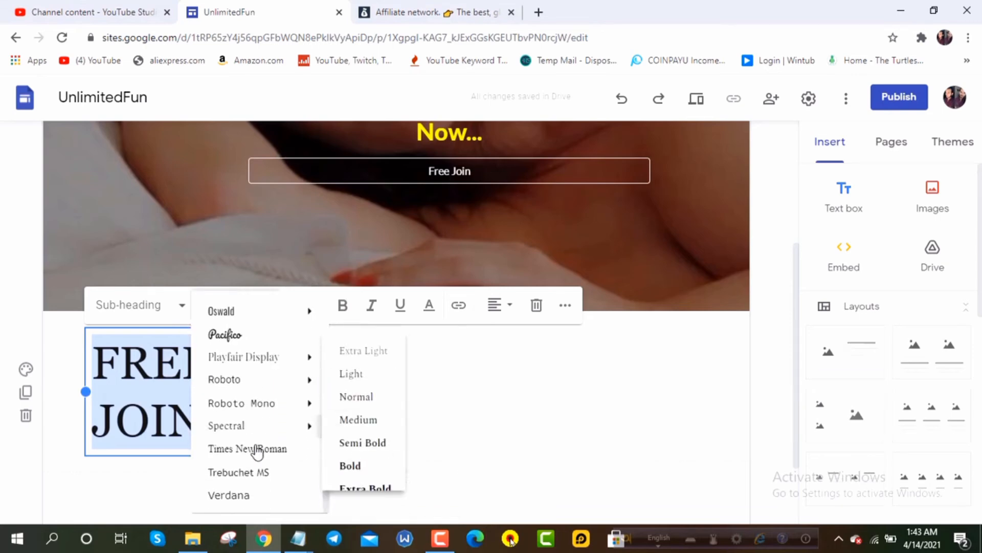
mouse_move(285, 428)
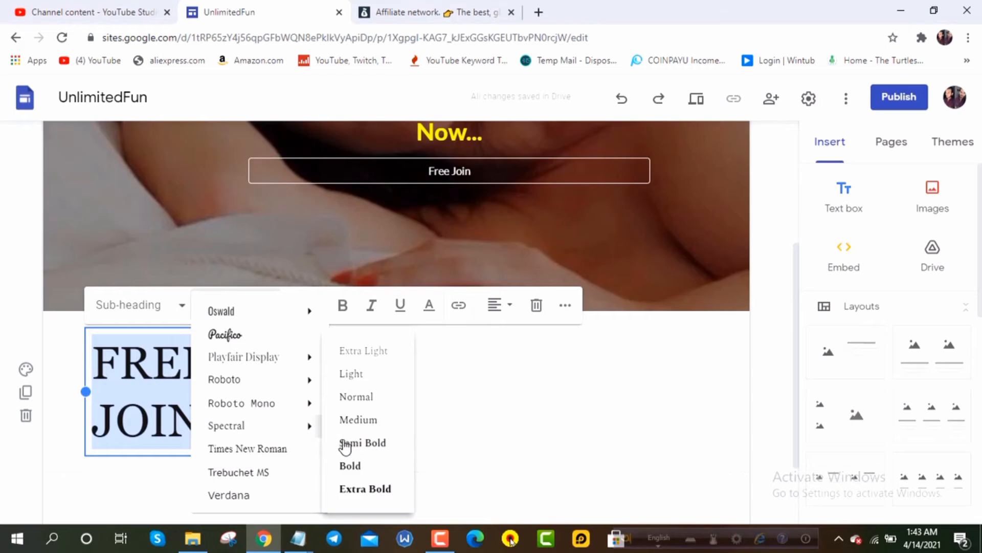
left_click(368, 467)
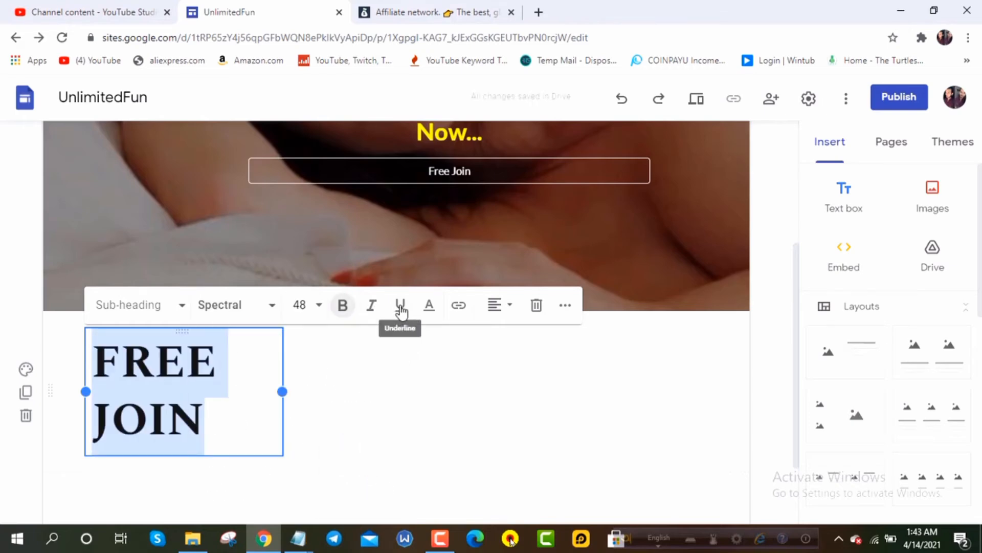
Step: Try font sizes 36 and 48 on the FREE JOIN text and set it to 60
left_click(315, 306)
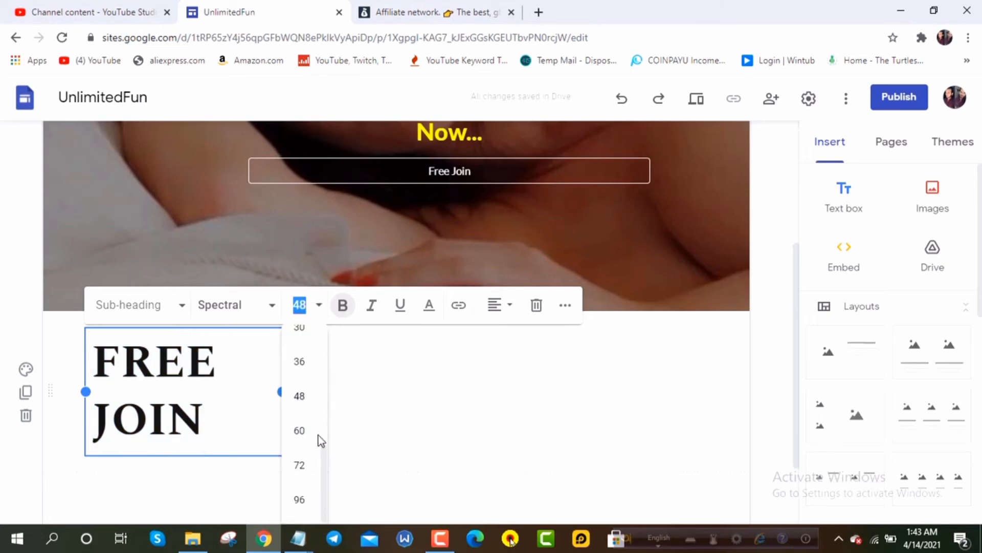
left_click(299, 361)
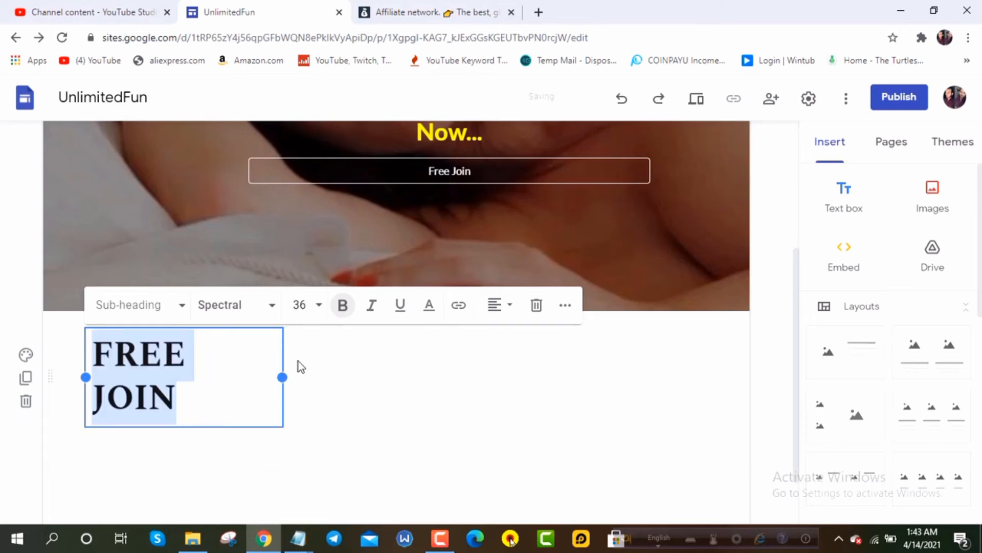
left_click(299, 306)
left_click(299, 395)
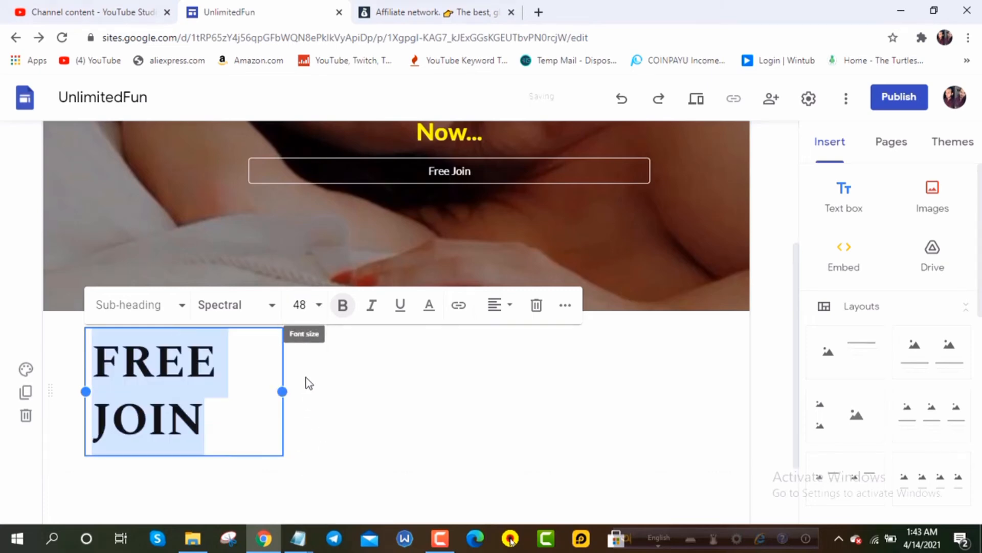
left_click(302, 305)
left_click(298, 430)
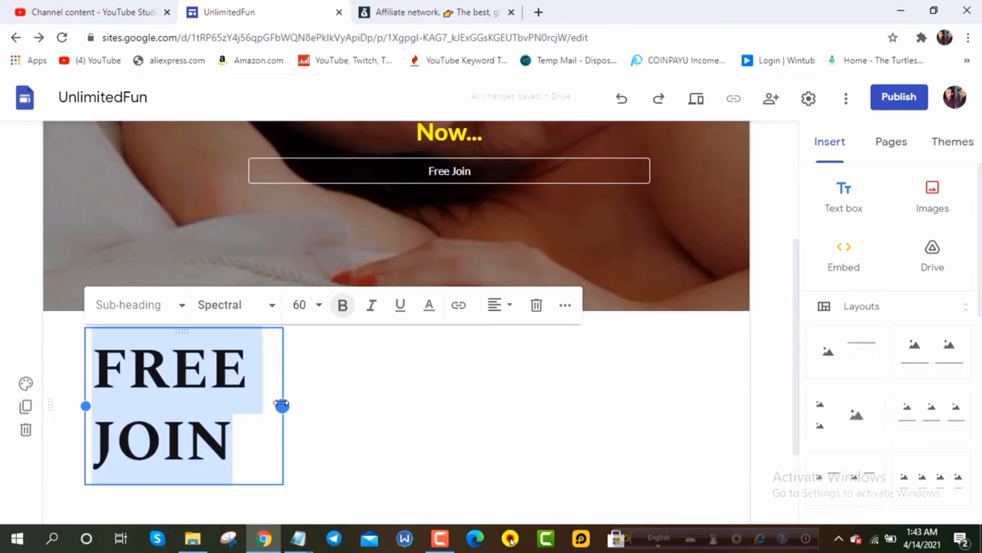
Step: Widen the FREE JOIN text box so that both words fit on one line
left_click_drag(280, 404, 429, 409)
left_click(421, 465)
left_click(341, 380)
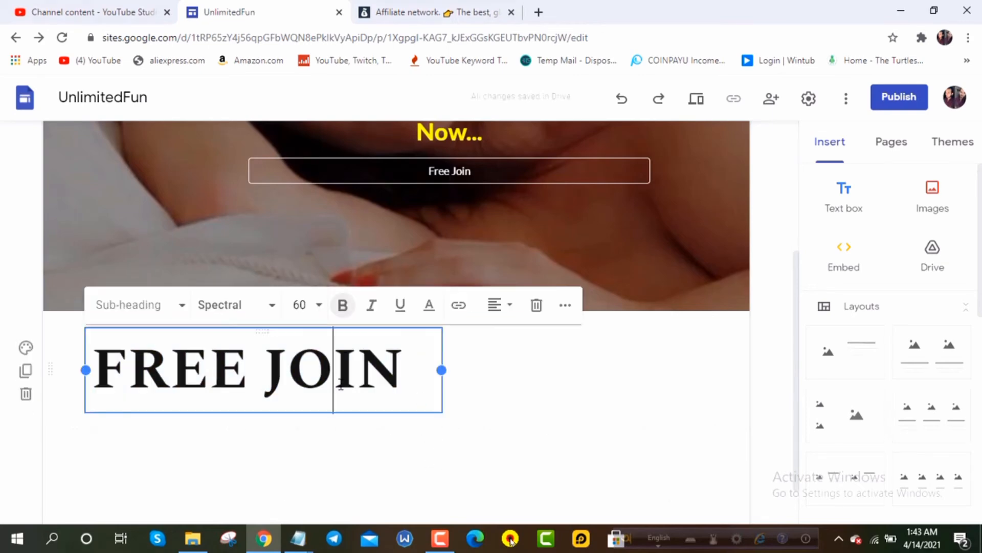
Step: Try the Standard background on the FREE JOIN section and set it to the blue Emphasis 2
left_click(26, 349)
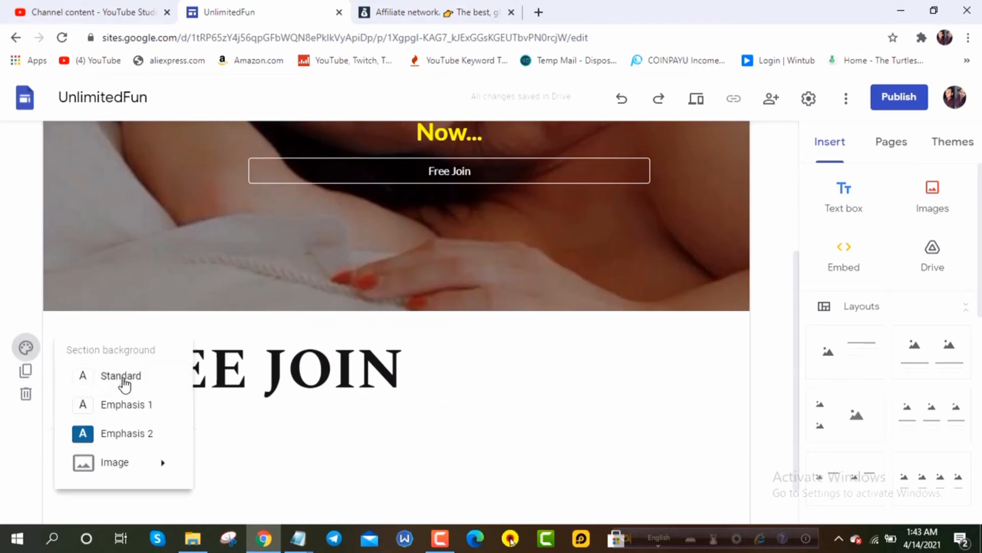
left_click(123, 383)
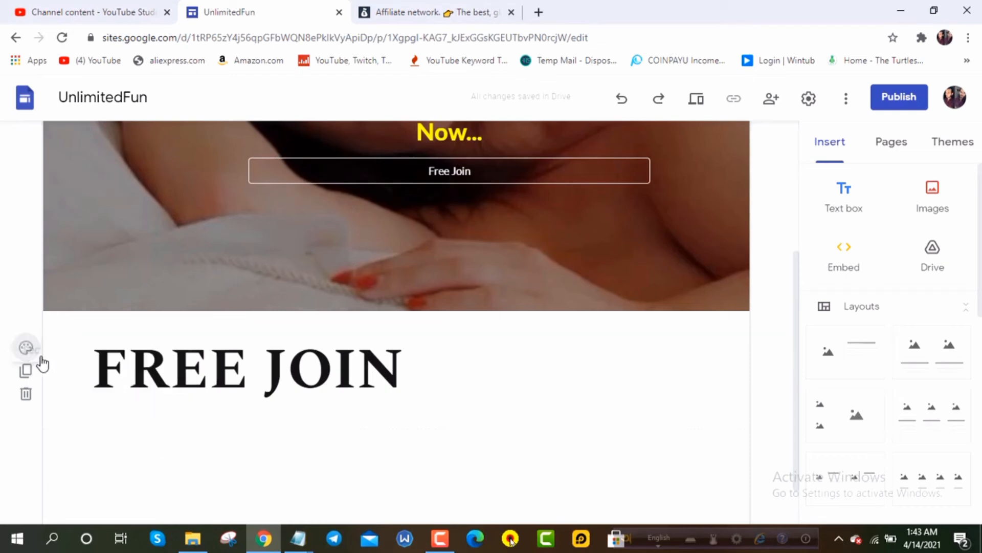
left_click(26, 348)
left_click(109, 436)
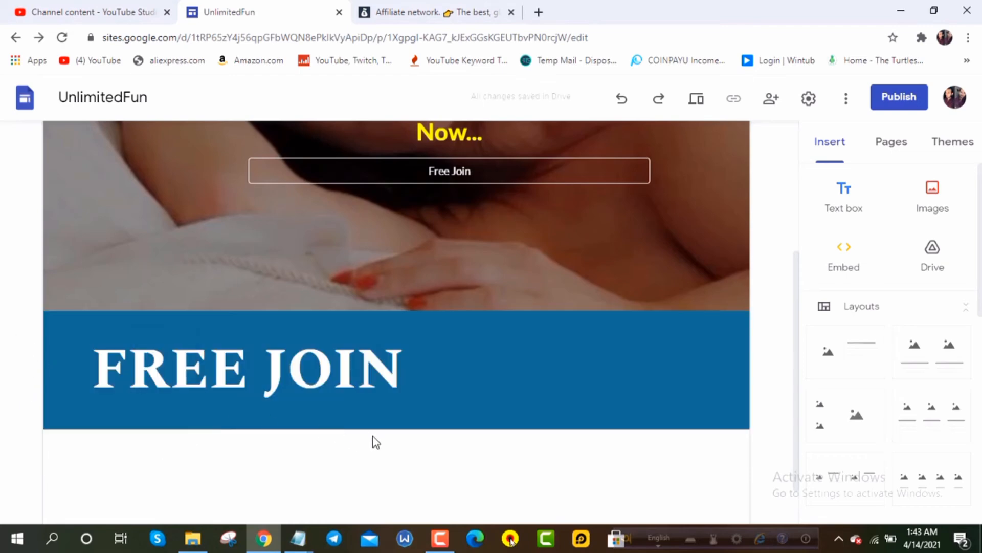
Step: Set the text colour of the whole FREE JOIN sub-heading to yellow
left_click(439, 380)
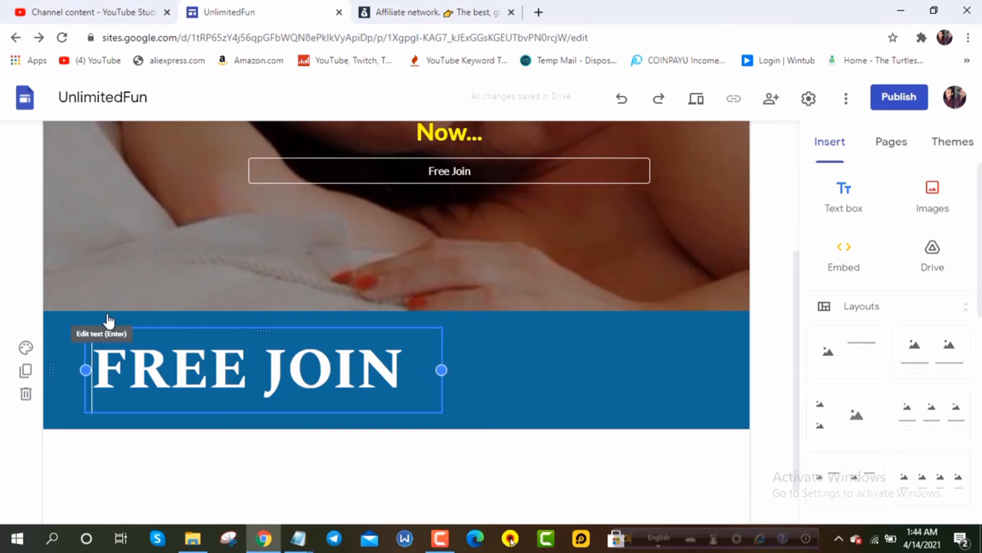
left_click(104, 309)
left_click(429, 306)
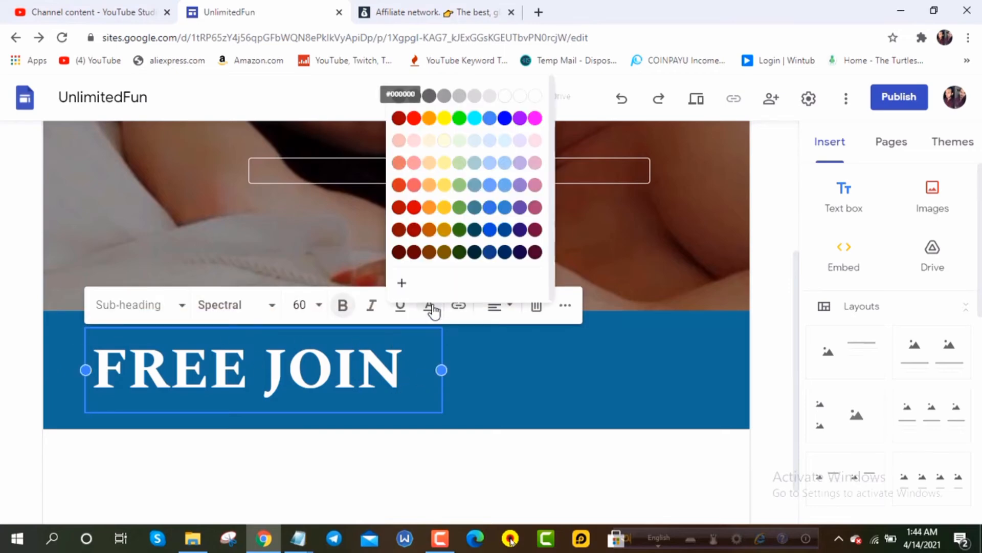
left_click(445, 120)
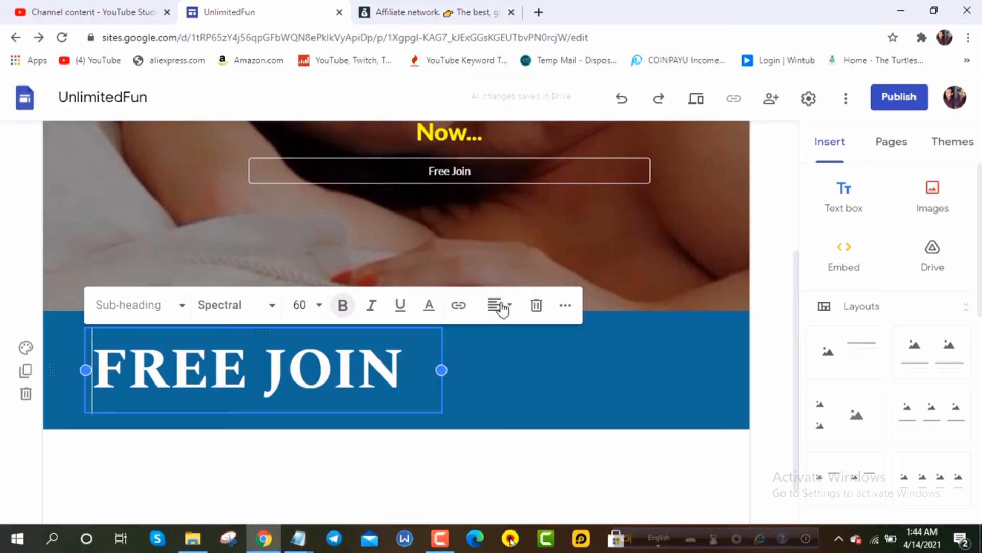
left_click(508, 377)
left_click_drag(403, 367, 99, 363)
left_click(431, 307)
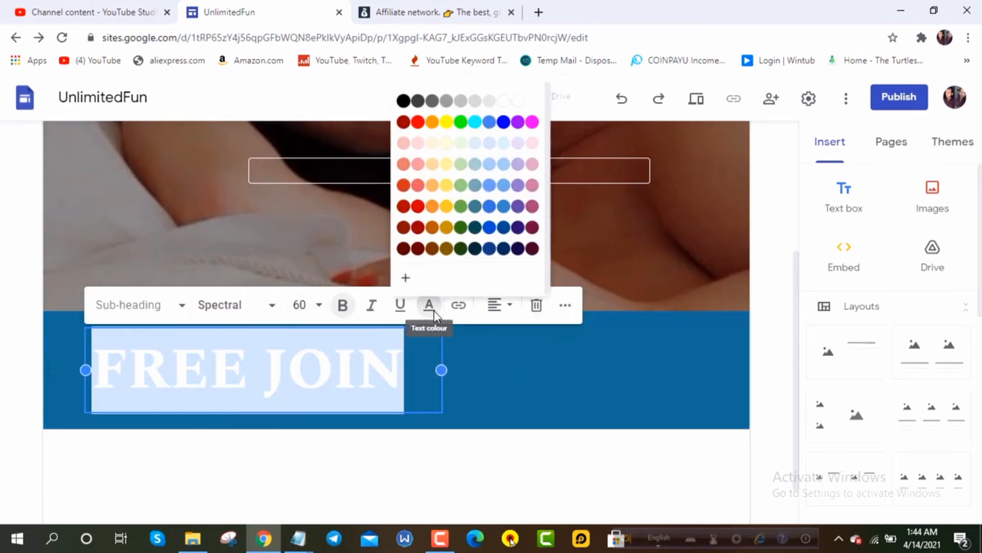
left_click(444, 118)
left_click(524, 369)
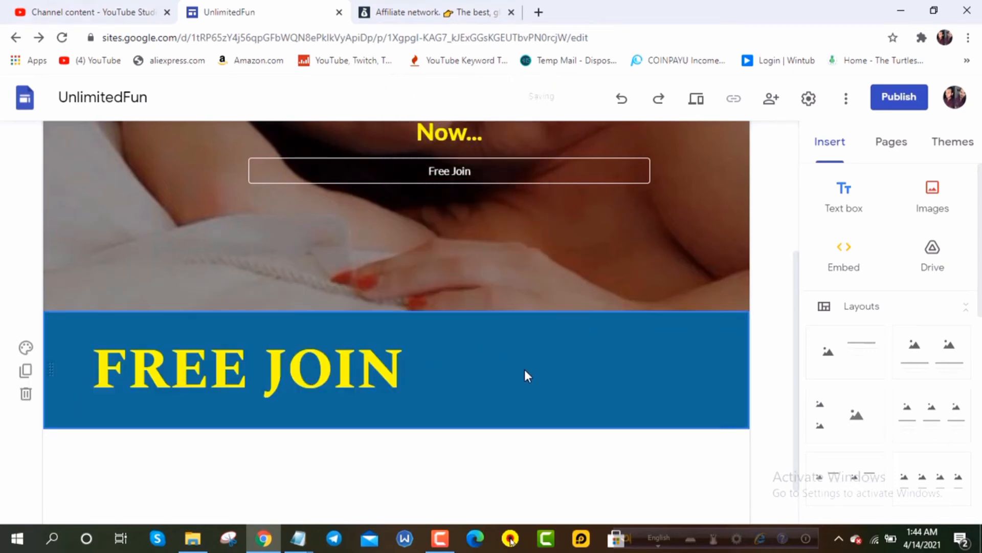
Step: Link the FREE JOIN text to the copied mytraffic.pl affiliate address
left_click_drag(438, 369, 109, 366)
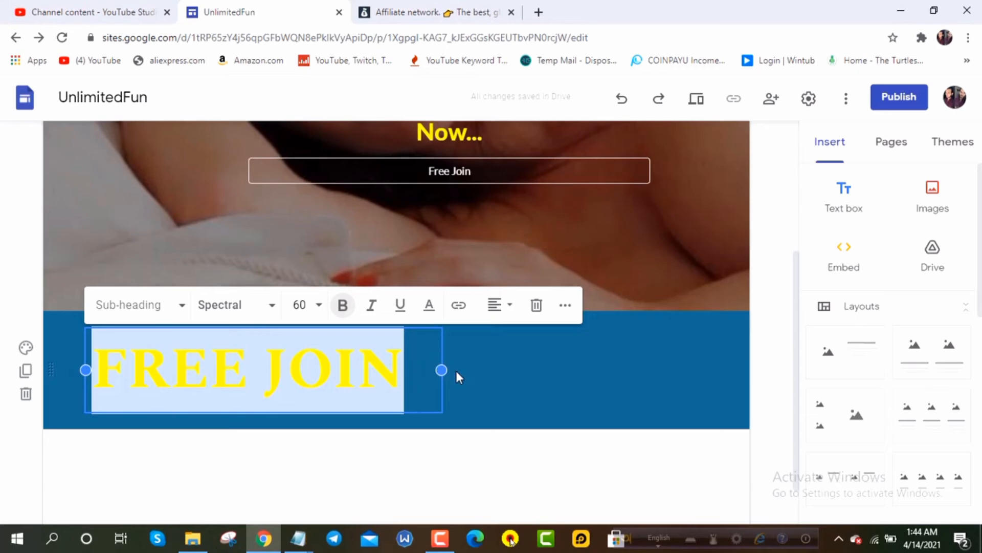
left_click(459, 307)
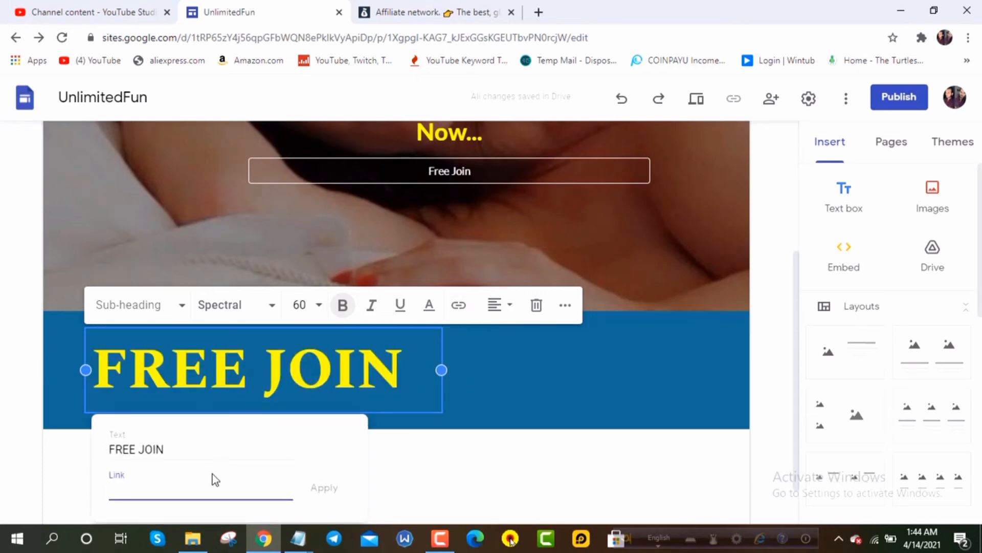
key("ctrl+v")
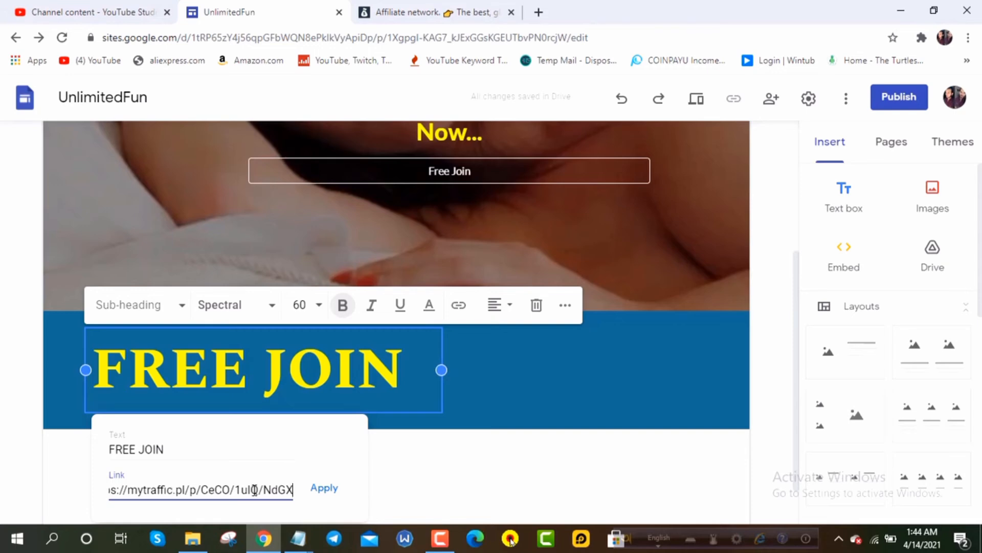
left_click(324, 489)
left_click(551, 383)
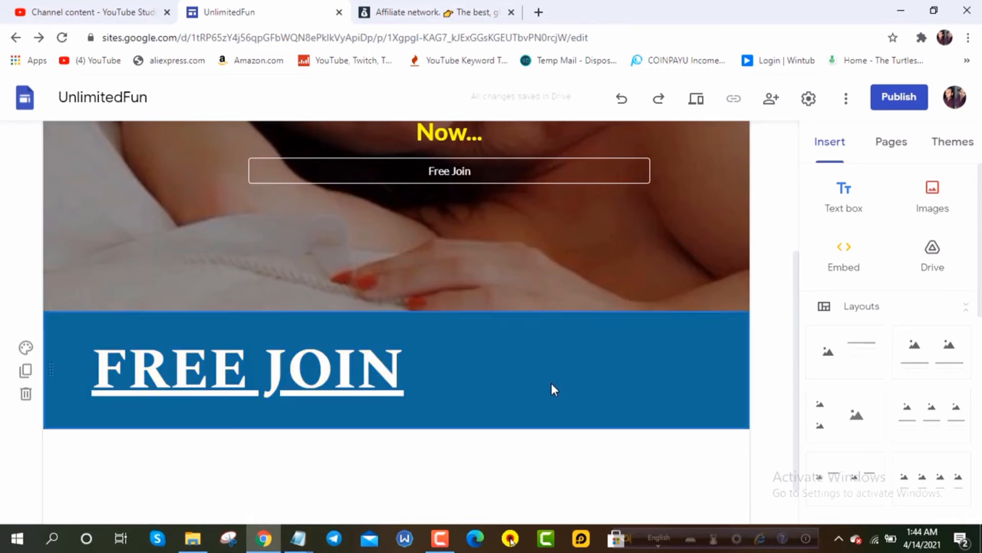
Step: Recolour the linked FREE JOIN text to yellow
left_click_drag(421, 373, 94, 373)
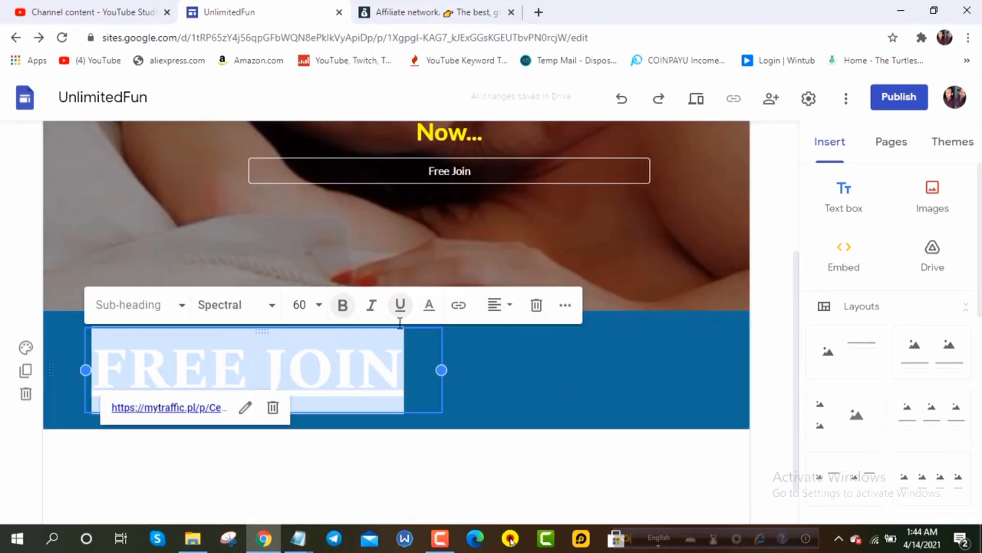
left_click(429, 305)
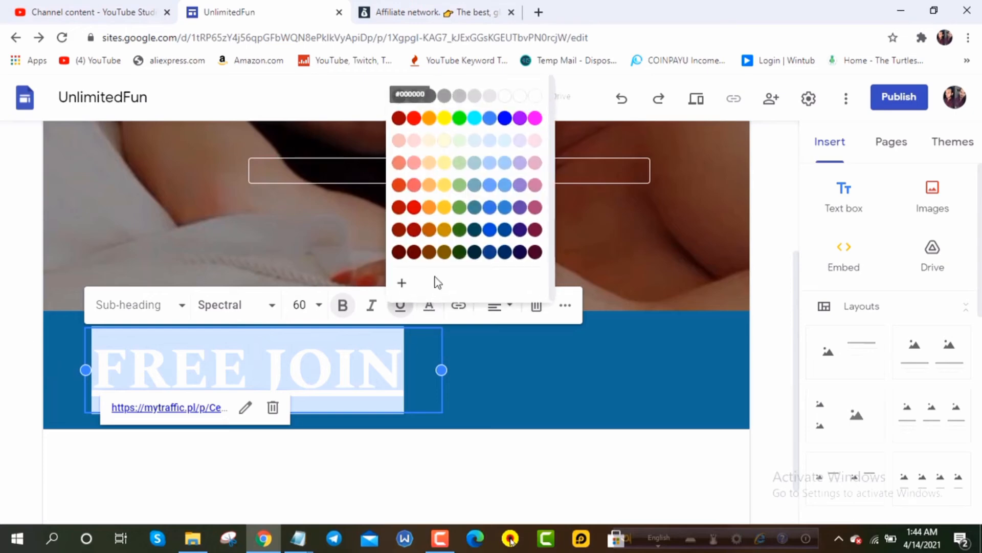
left_click(444, 118)
left_click(544, 377)
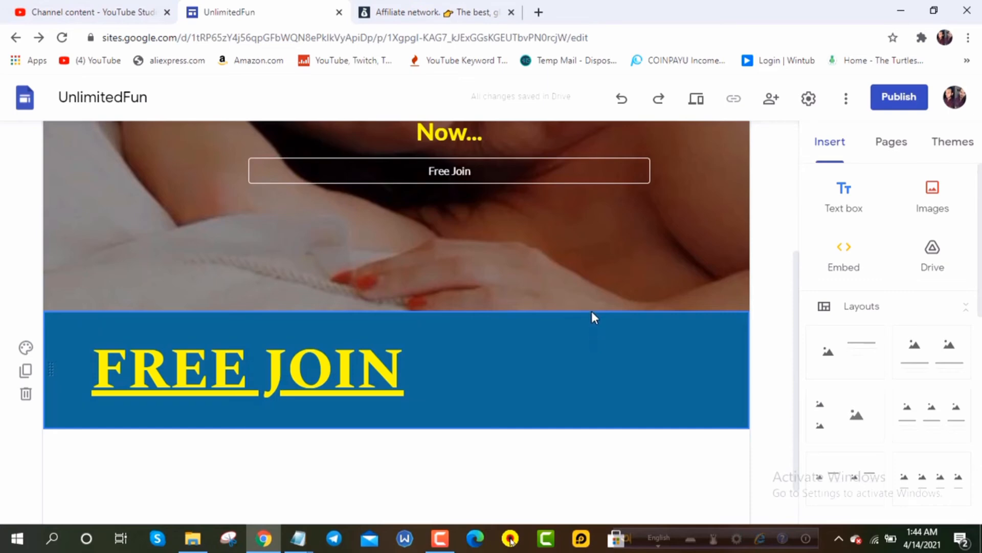
scroll(592, 311, "up", 4)
left_click(482, 389)
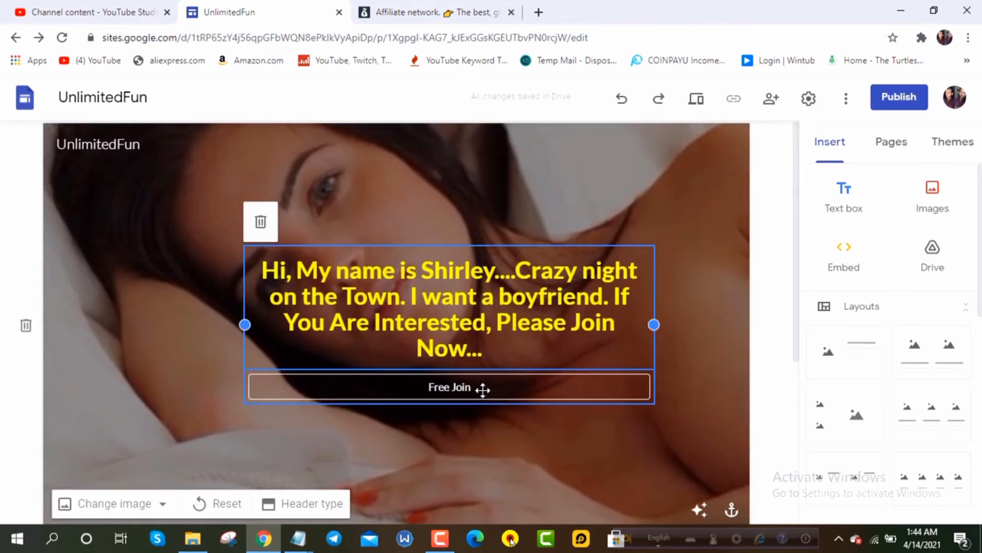
scroll(539, 393, "down", 5)
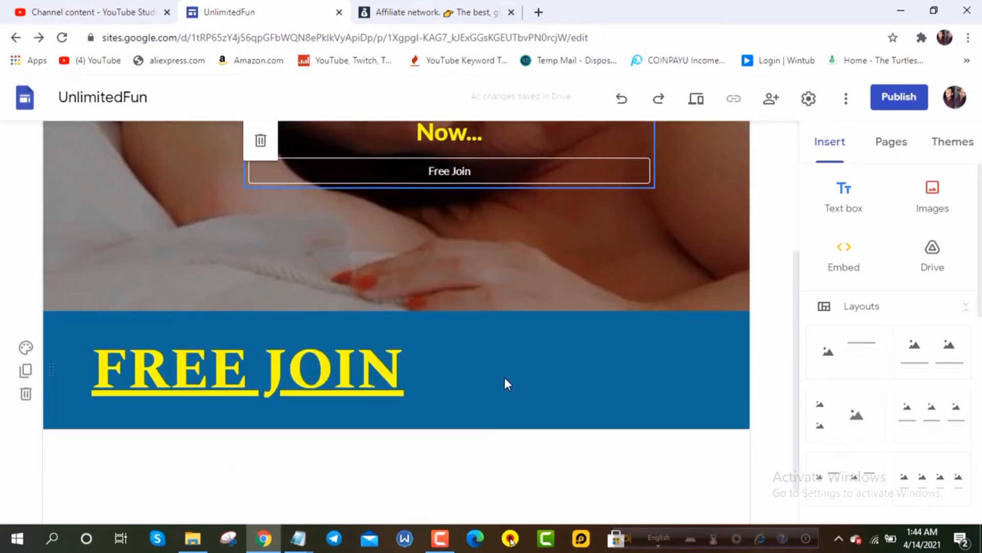
left_click(619, 346)
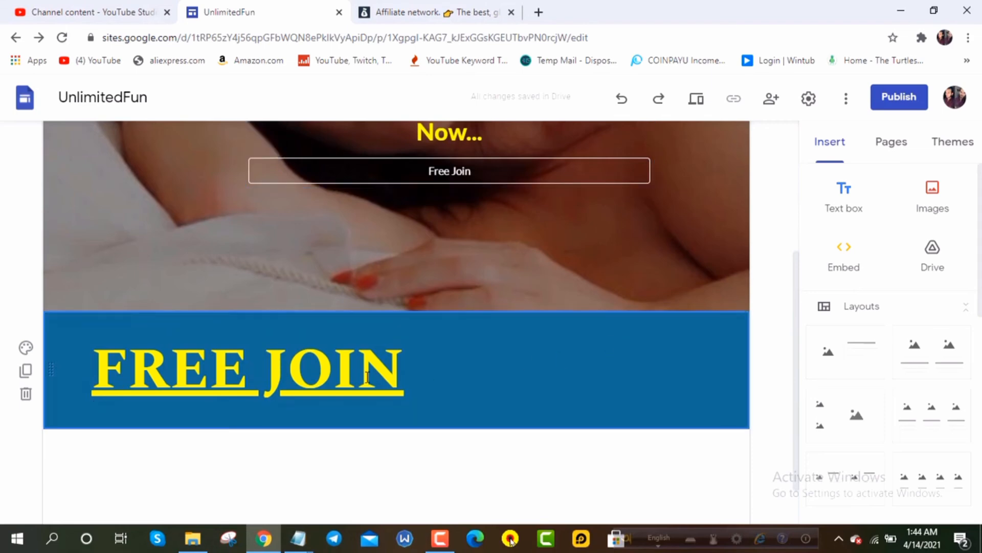
scroll(562, 378, "up", 5)
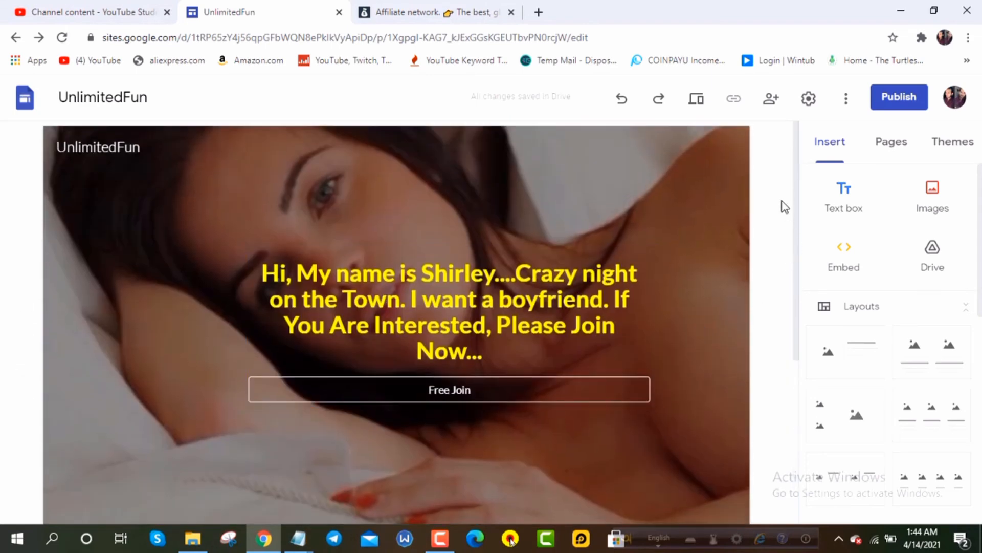
left_click(412, 323)
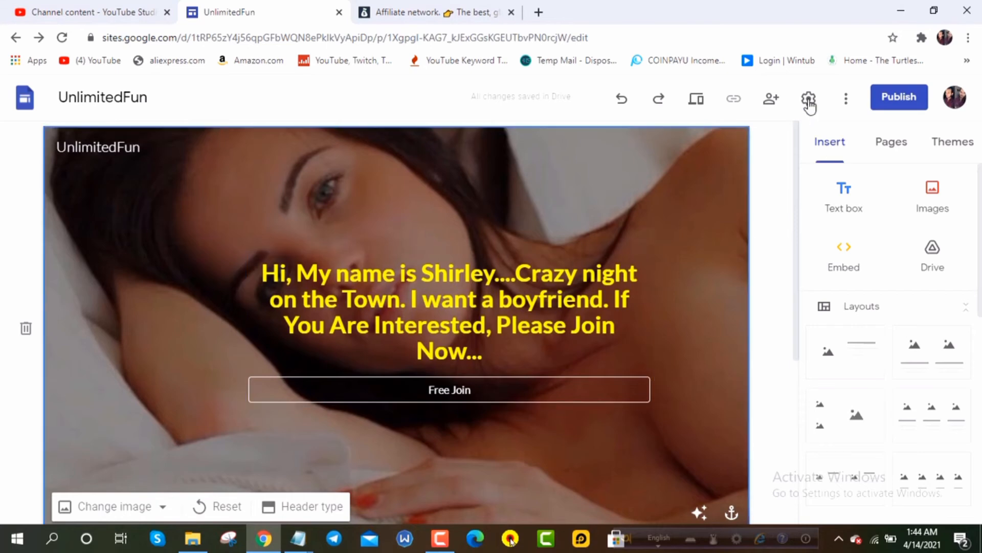
Step: Start publishing the site to the web and enter unlimitedfun2021 as its web address
left_click(914, 102)
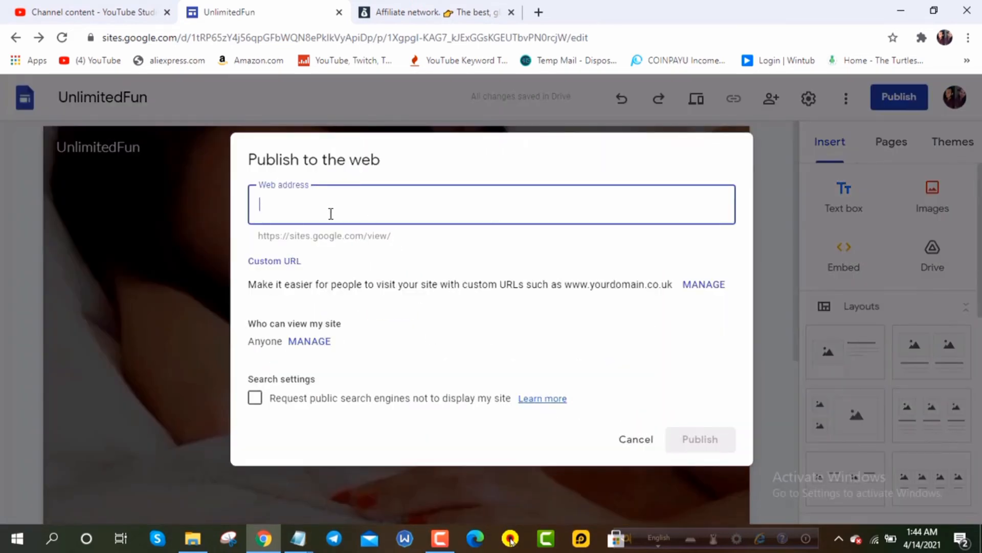
type("u")
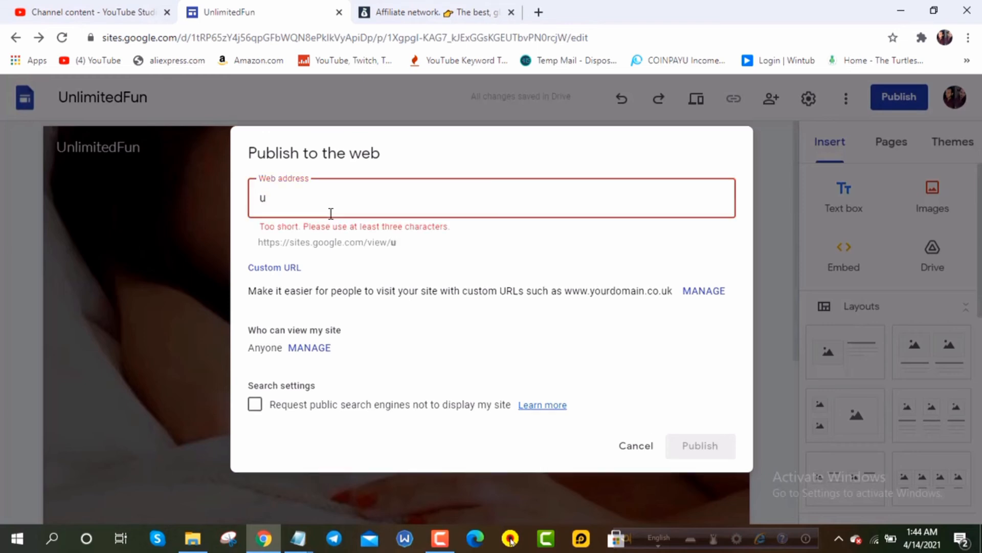
type("nlimited")
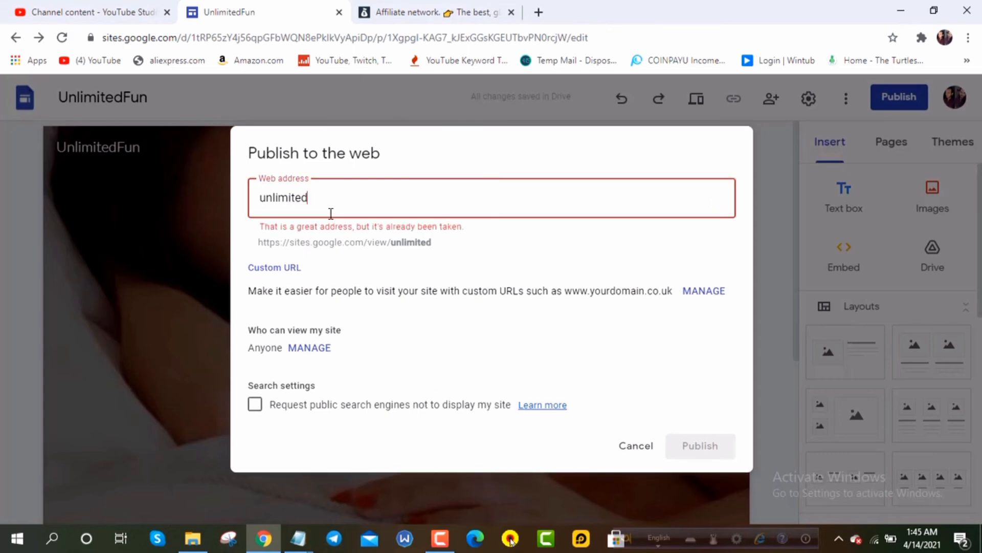
type("f")
key("BackSpace")
key("BackSpace")
type("f")
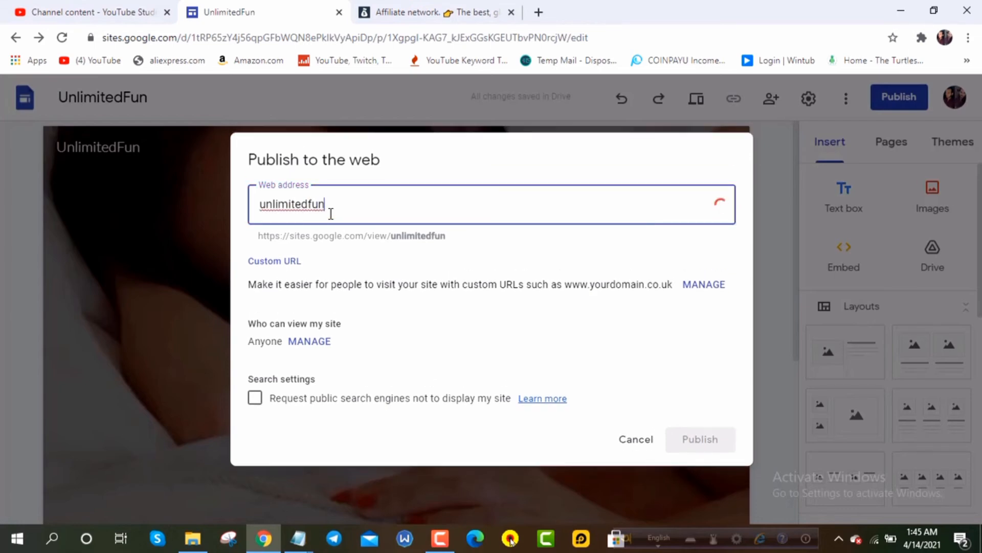
type("un2021")
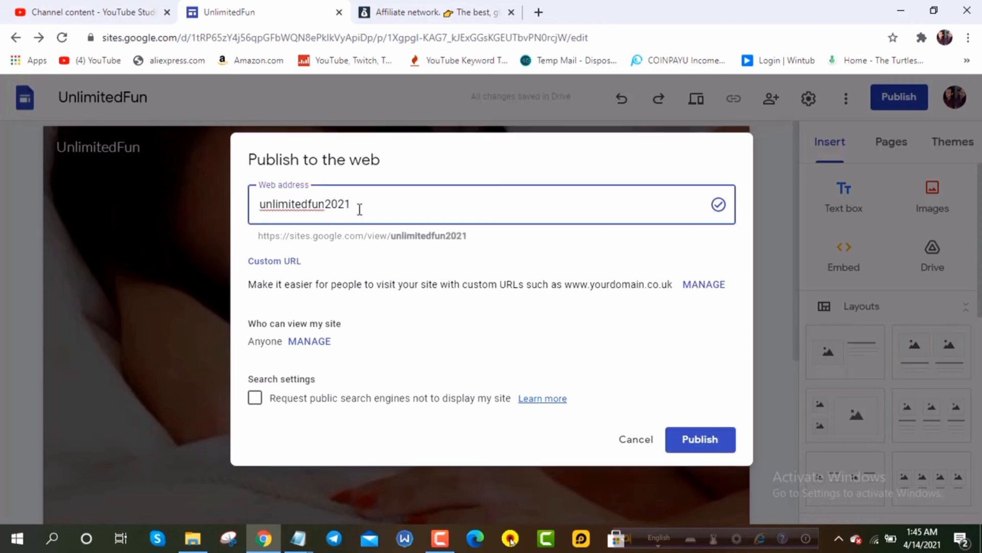
Step: Re-enter the last digit of the web address so it reads unlimitedfun2021, and publish the site
key("BackSpace")
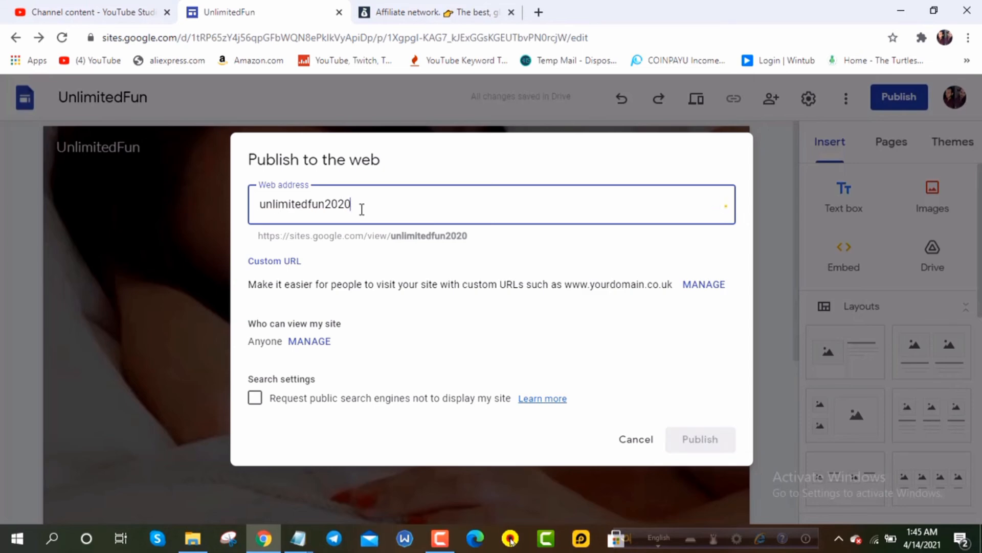
key("BackSpace")
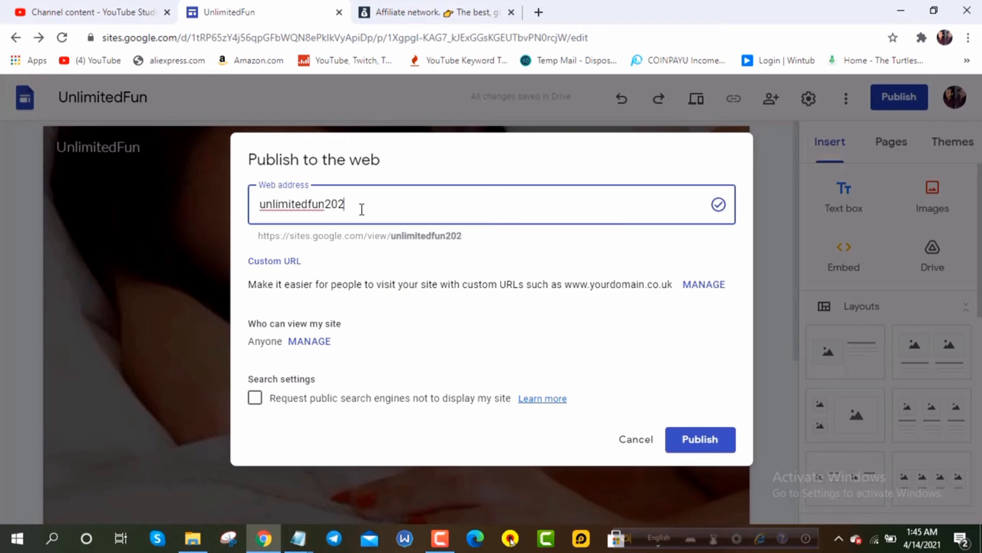
type("1")
right_click(270, 207)
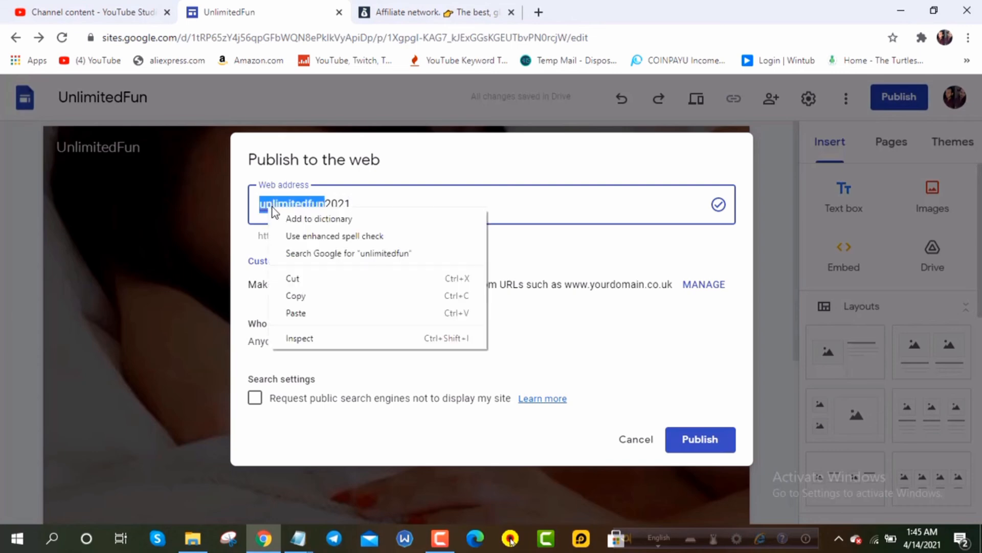
left_click(273, 204)
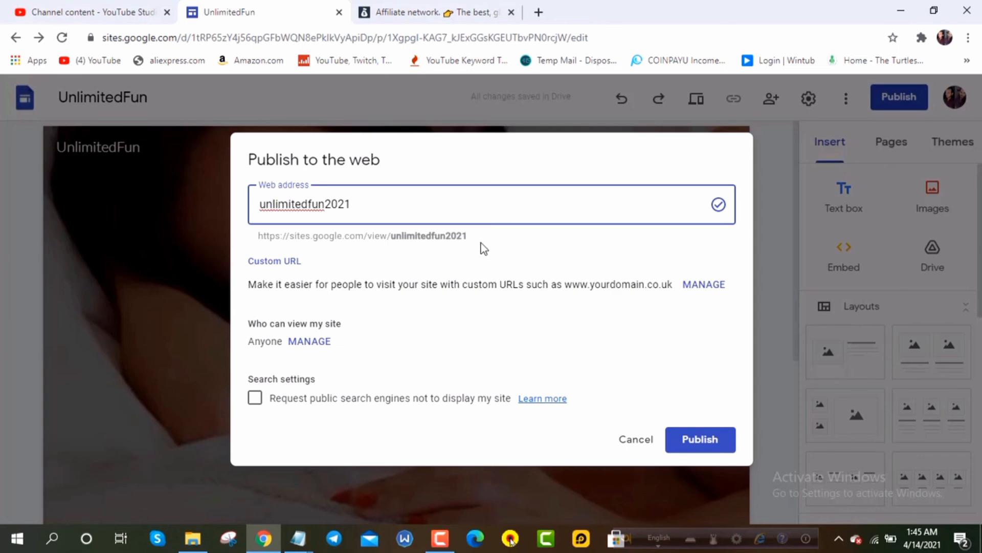
left_click(714, 445)
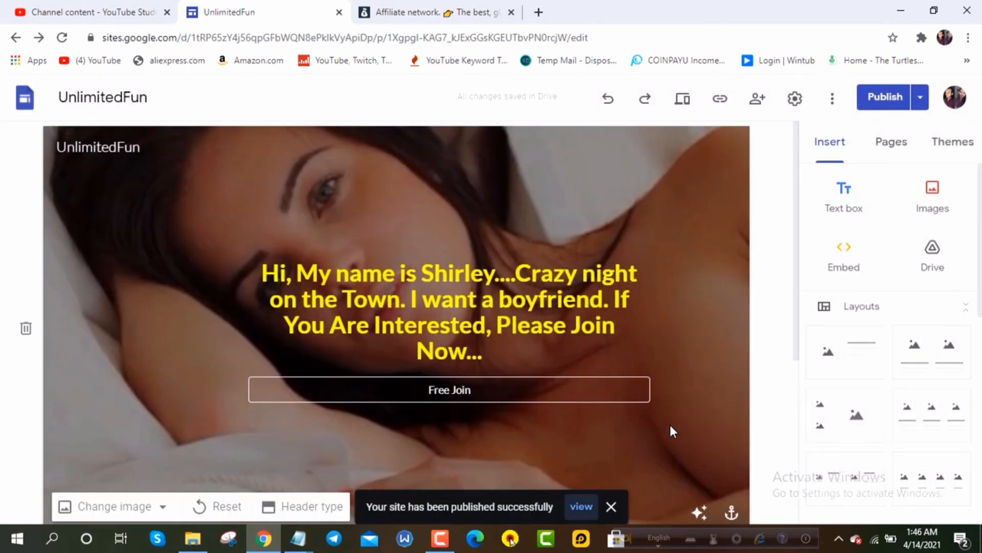
Step: View the published UnlimitedFun page, examine its header, Free Join button and FREE JOIN section, and close it
left_click(582, 507)
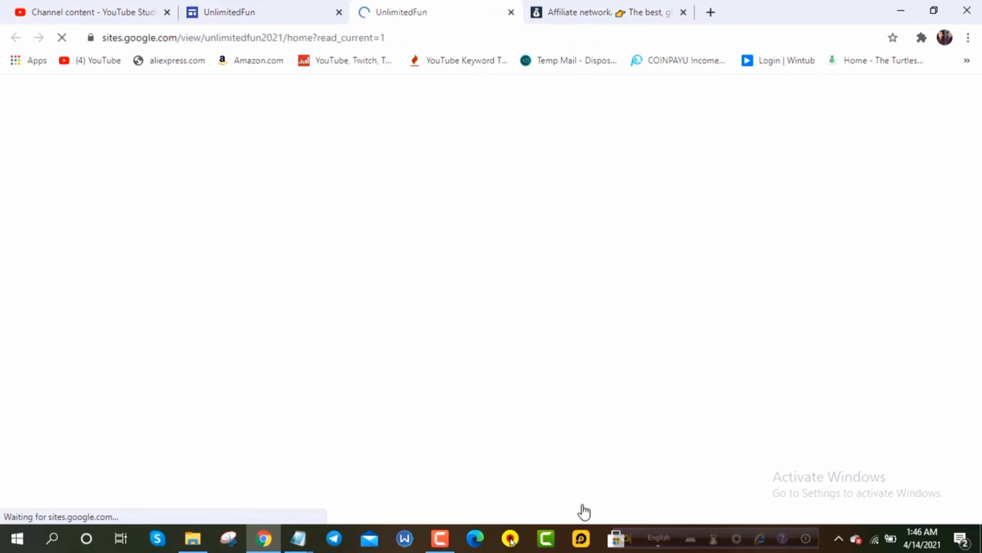
scroll(630, 349, "down", 2)
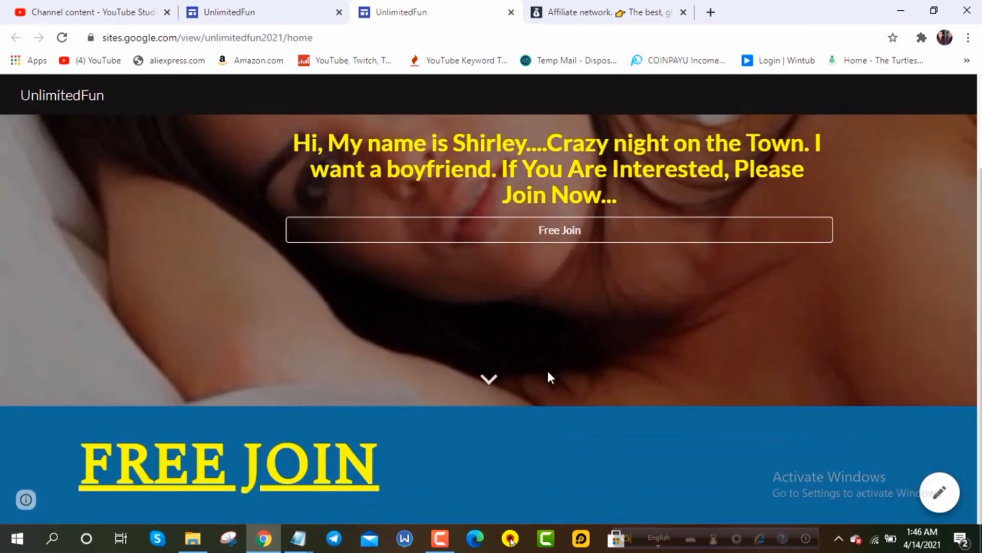
scroll(256, 348, "up", 2)
scroll(401, 314, "down", 2)
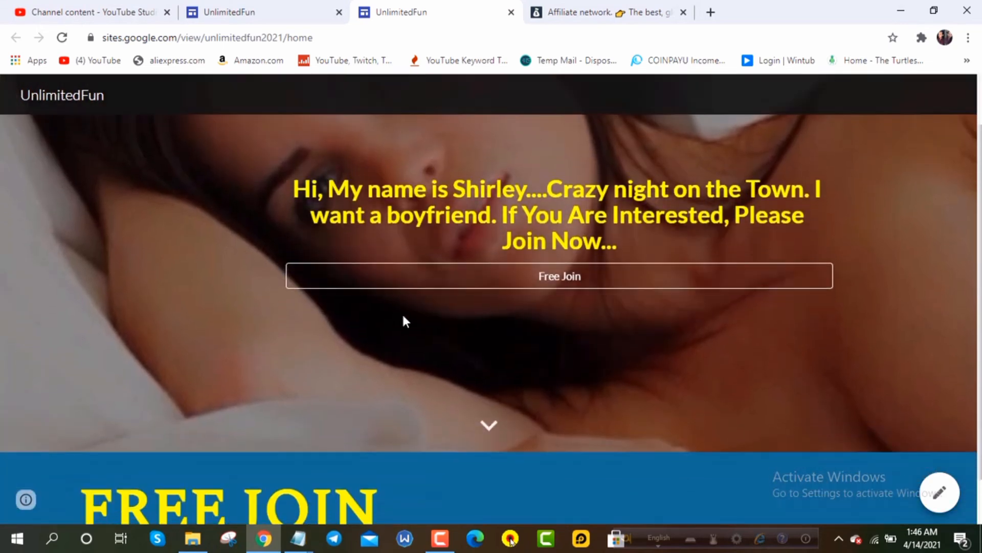
scroll(447, 262, "up", 2)
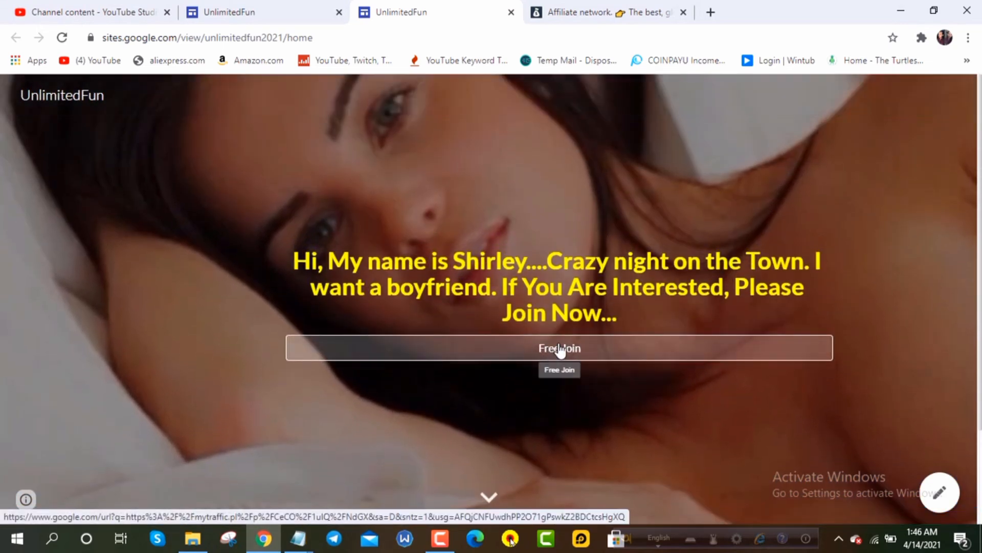
scroll(558, 353, "down", 2)
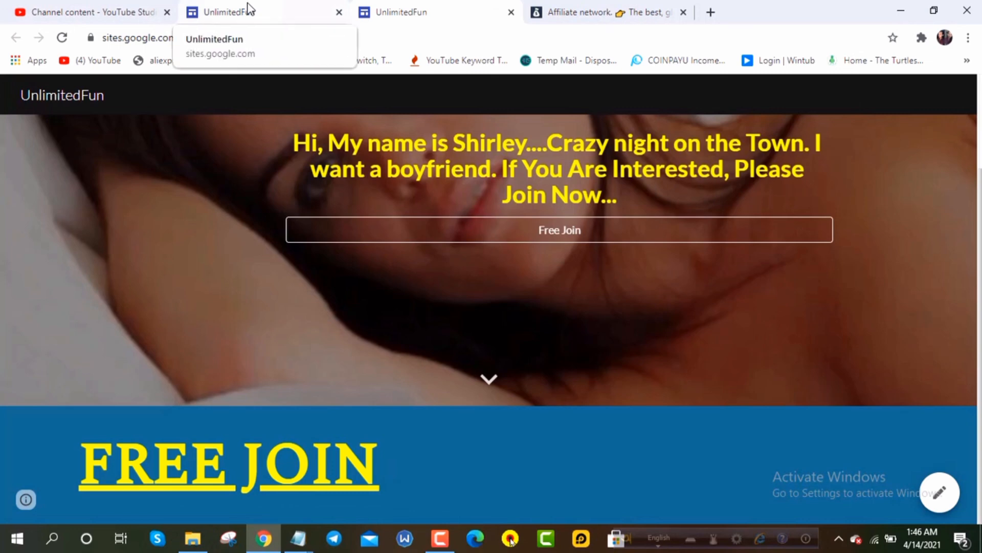
scroll(468, 204, "up", 2)
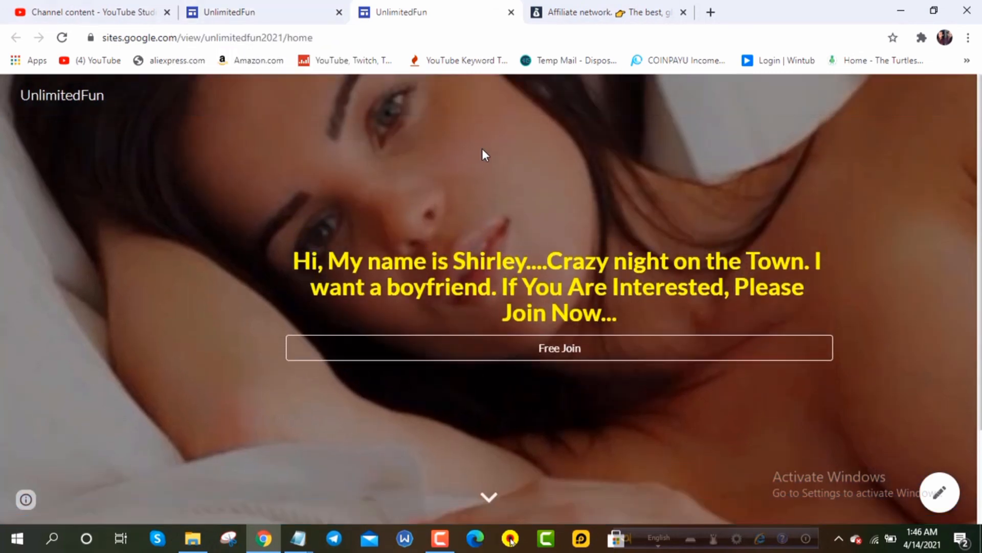
left_click(513, 12)
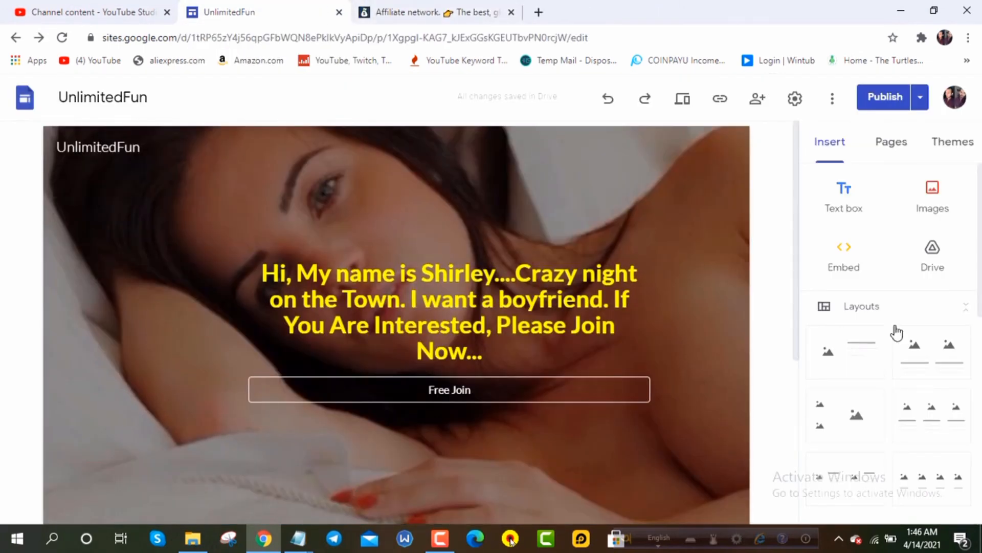
Step: Review the site for unpublished changes and return to the editor
left_click(901, 98)
left_click(516, 383)
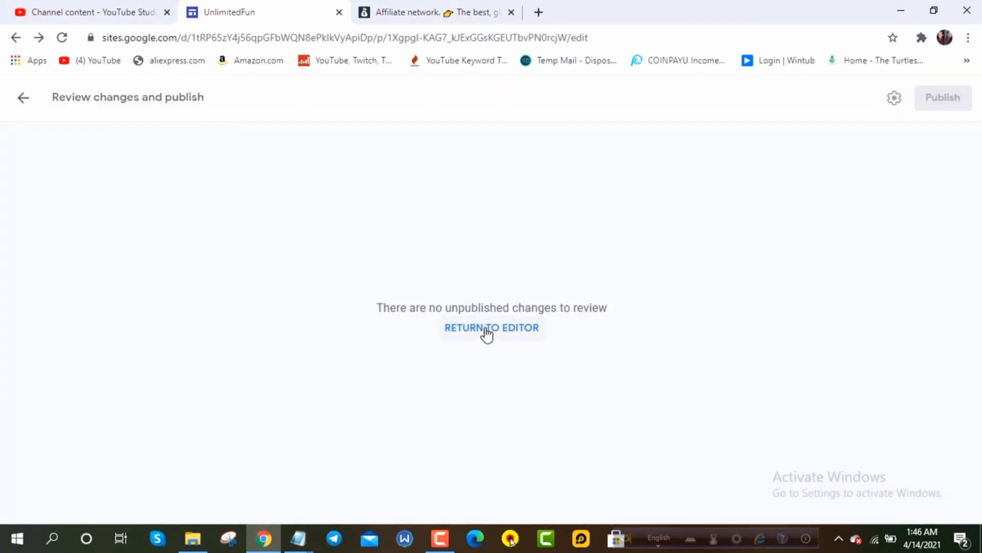
left_click(486, 328)
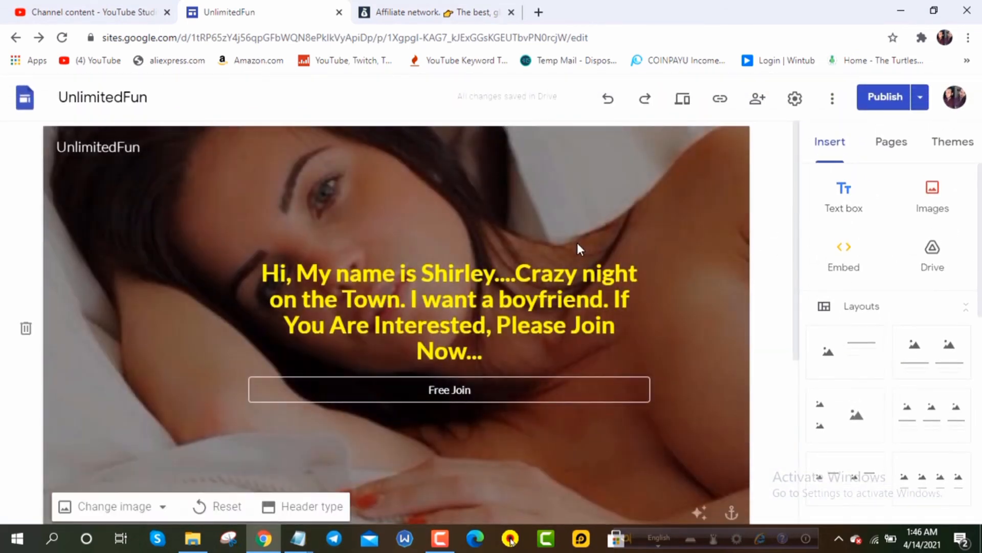
left_click(895, 103)
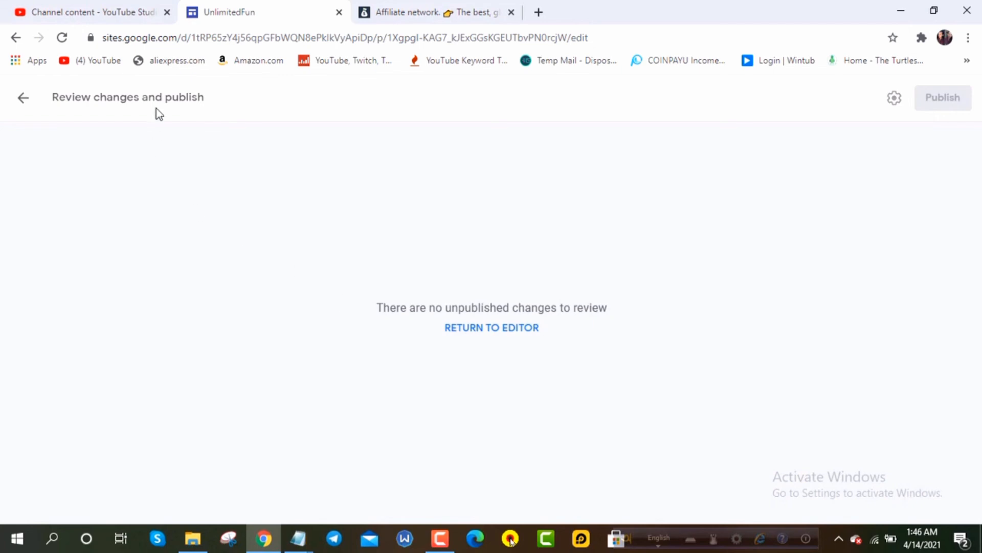
left_click(467, 330)
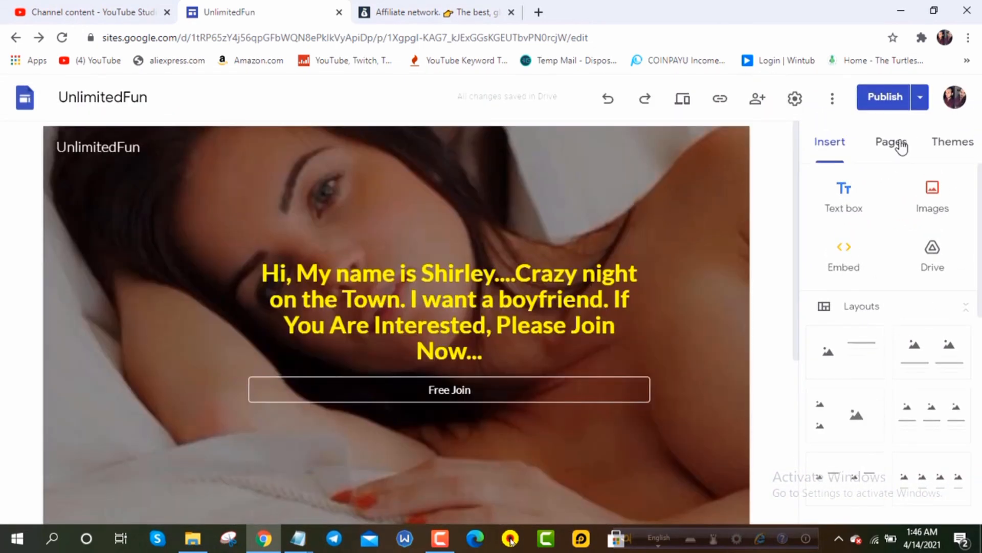
left_click(902, 143)
left_click(966, 147)
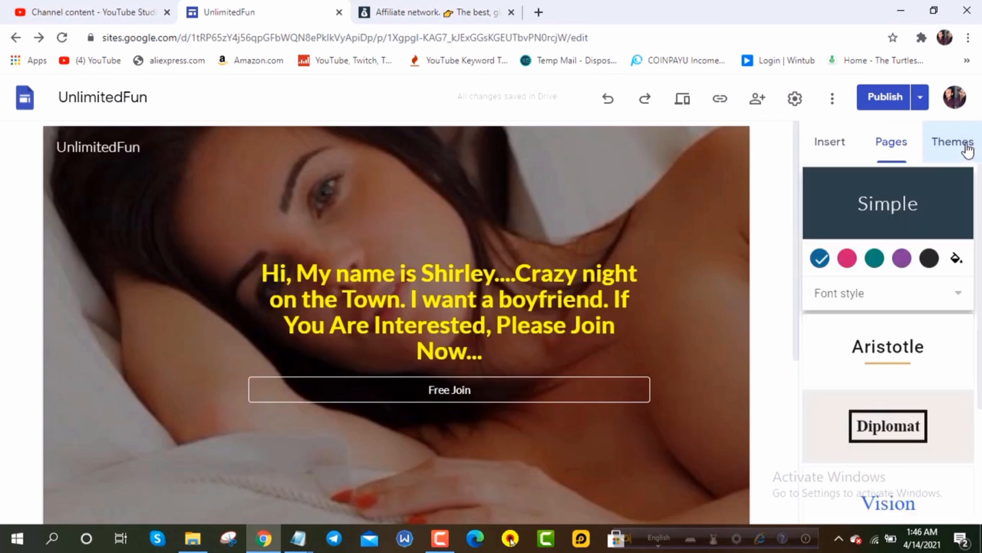
scroll(971, 388, "down", 3)
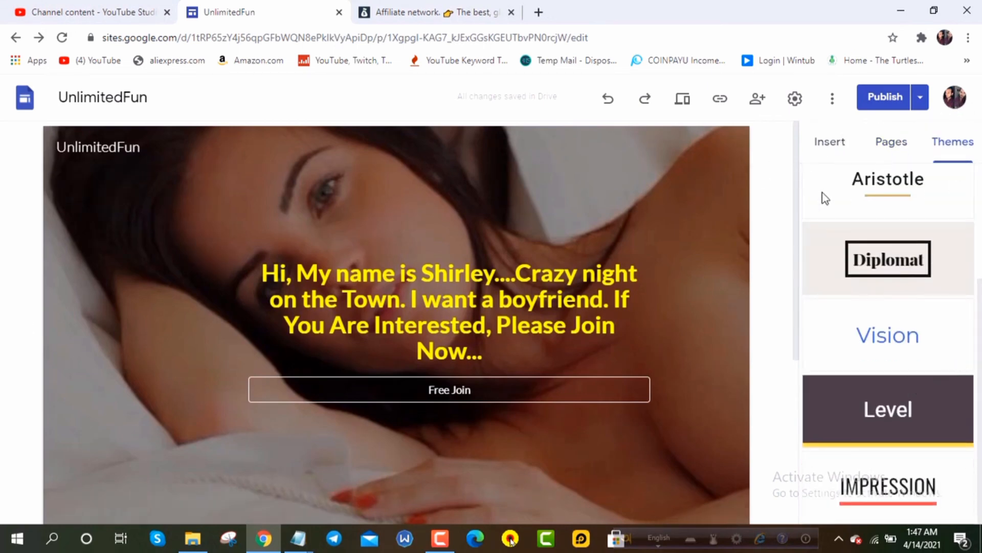
Step: Preview the page in the large-screen and tablet layouts, examining the header and the FREE JOIN section
left_click(683, 98)
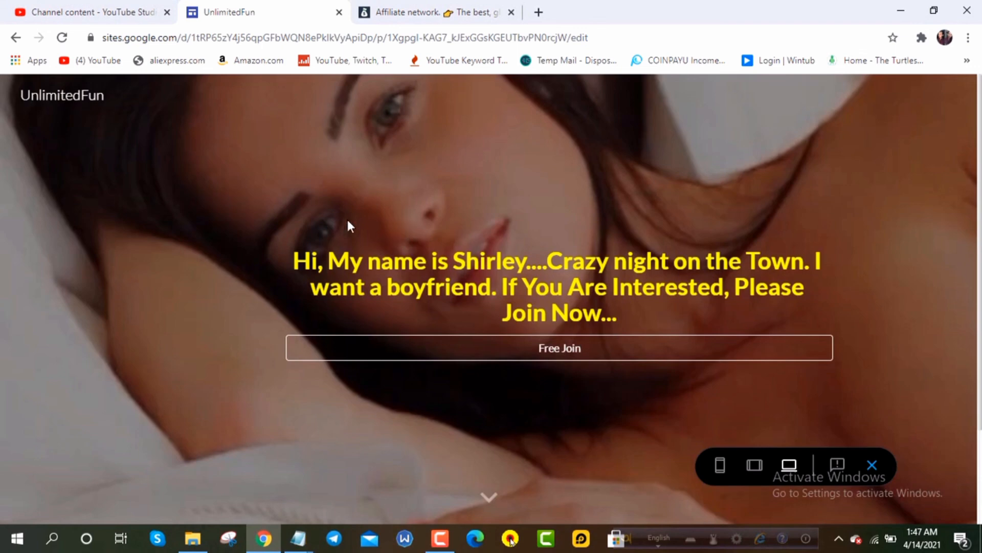
scroll(632, 346, "down", 2)
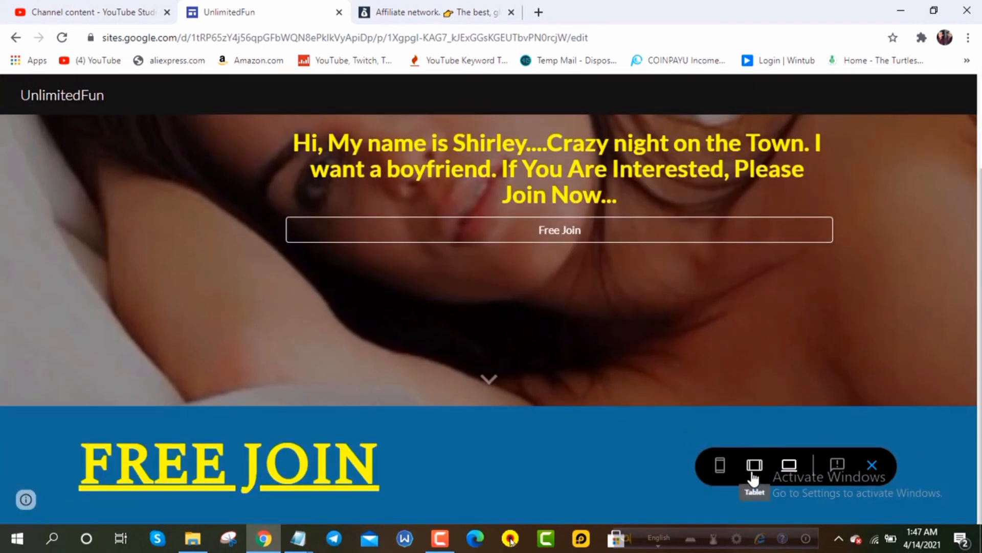
left_click(753, 478)
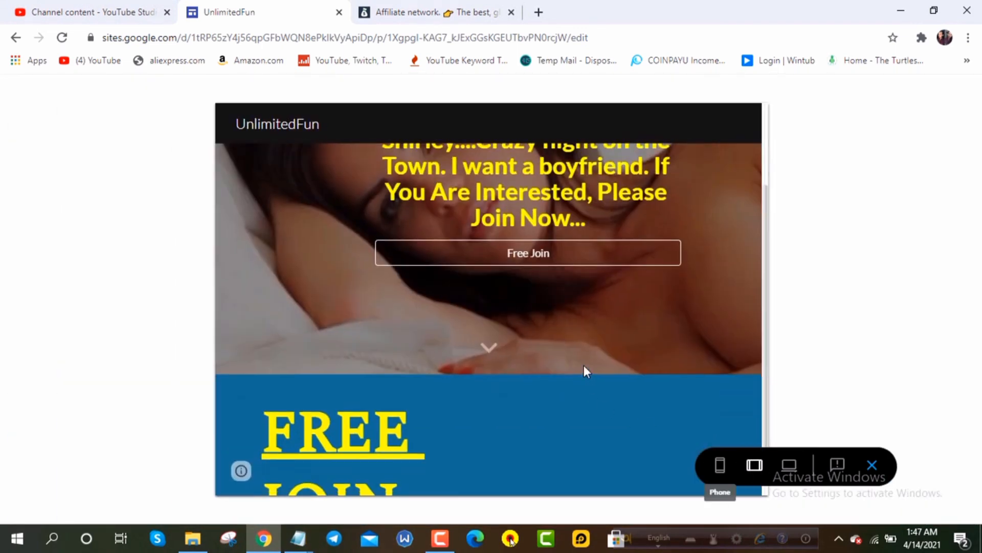
scroll(560, 325, "down", 1)
scroll(560, 325, "up", 3)
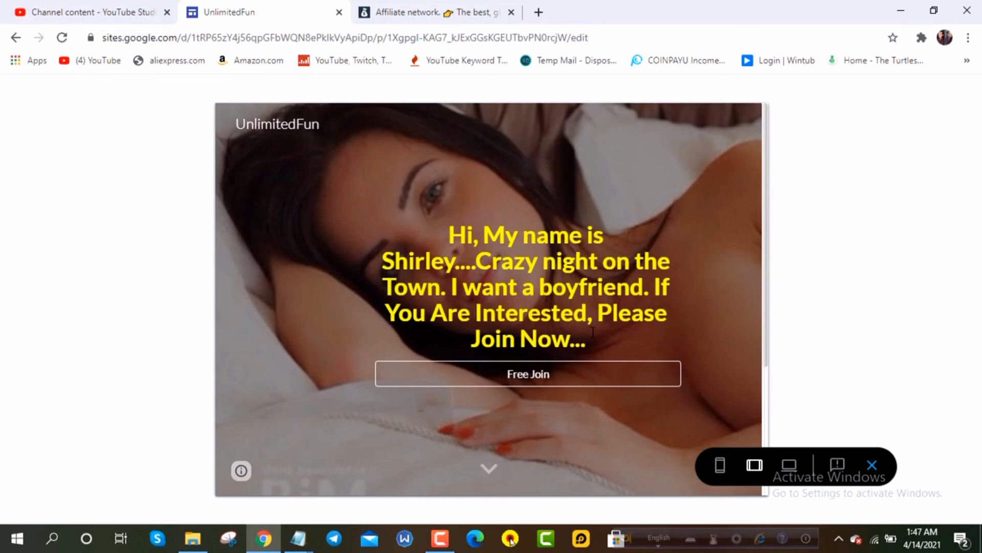
Step: Preview the page in the phone layout, examine it from header to FREE JOIN section, and return to the editor
left_click(727, 471)
scroll(545, 301, "down", 2)
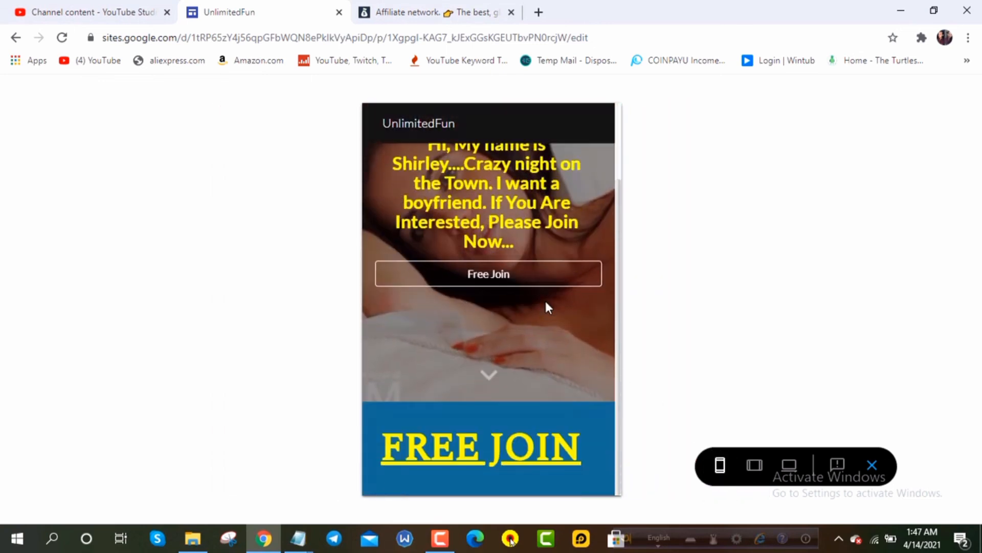
scroll(546, 301, "up", 2)
scroll(557, 285, "down", 2)
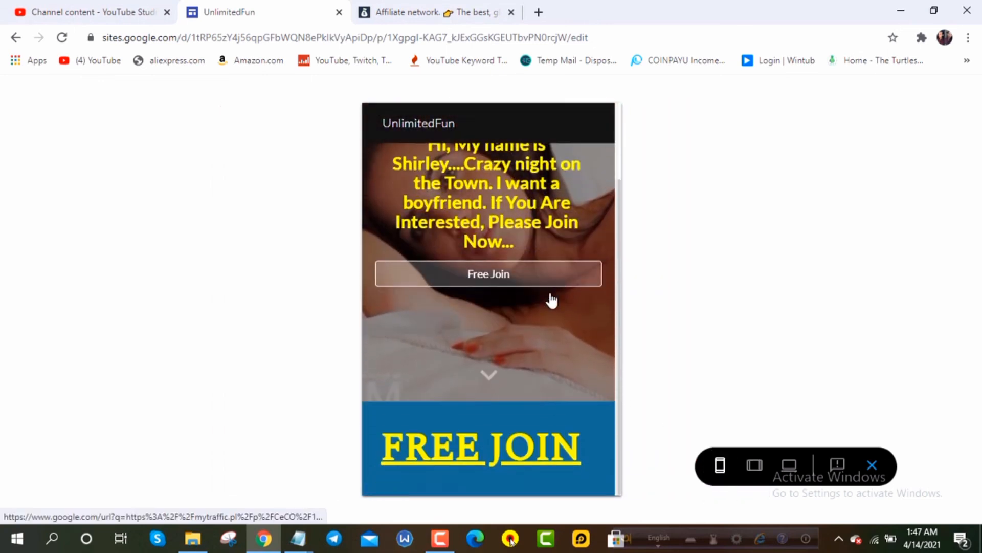
scroll(476, 225, "up", 2)
scroll(477, 215, "down", 2)
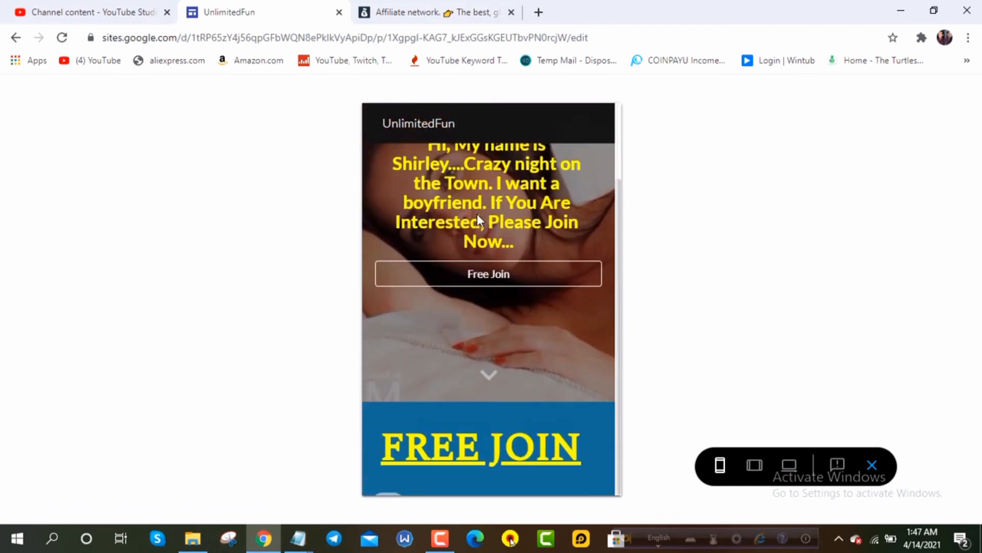
scroll(483, 353, "up", 1)
scroll(480, 338, "up", 1)
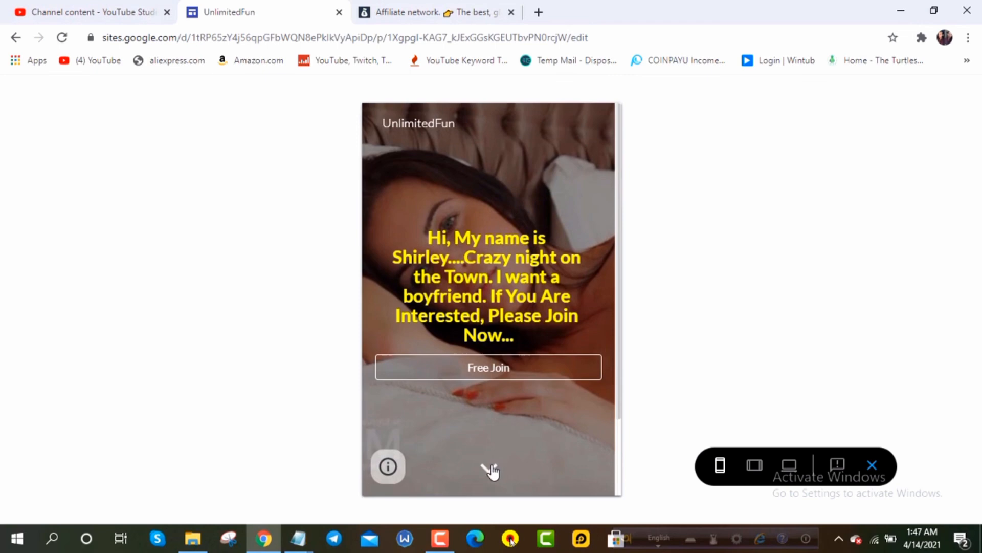
left_click(16, 38)
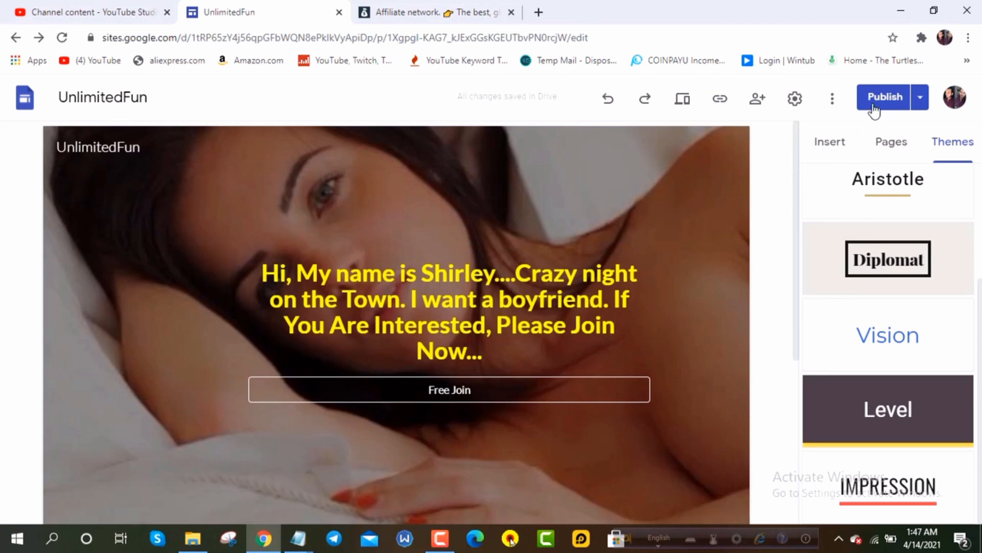
Step: Copy the link of the published site
left_click(719, 104)
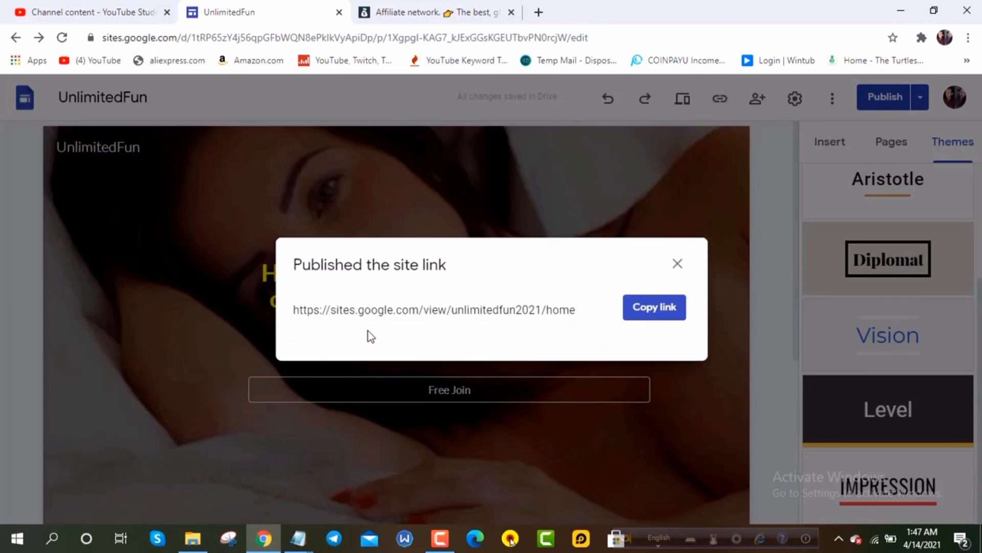
left_click(646, 310)
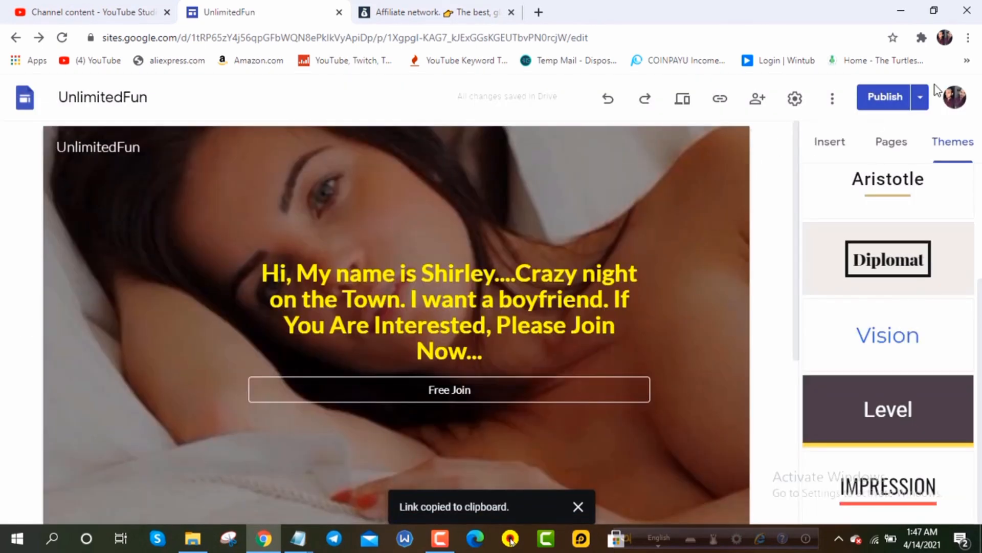
Step: Open the published unlimitedfun2021 site in a new incognito window using the copied link
left_click(968, 38)
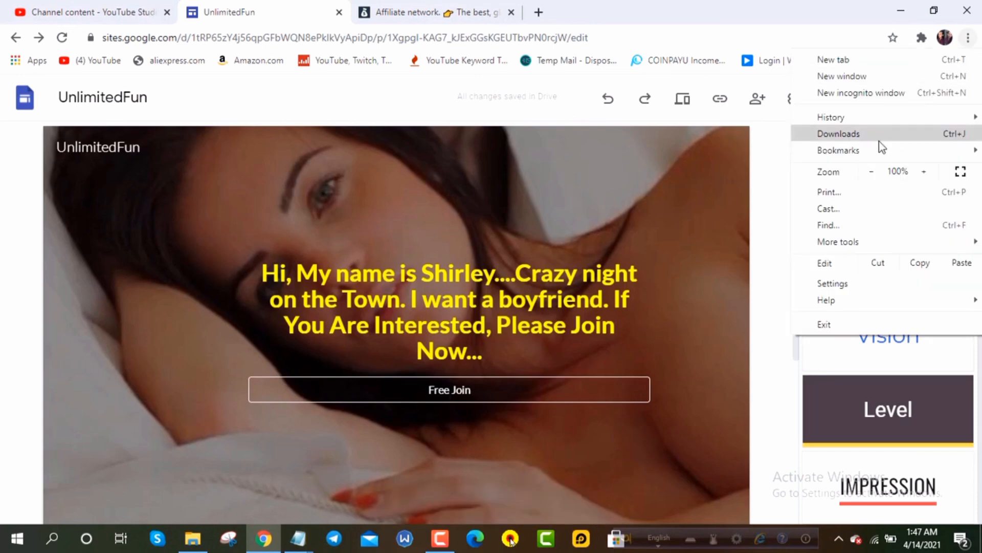
left_click(887, 94)
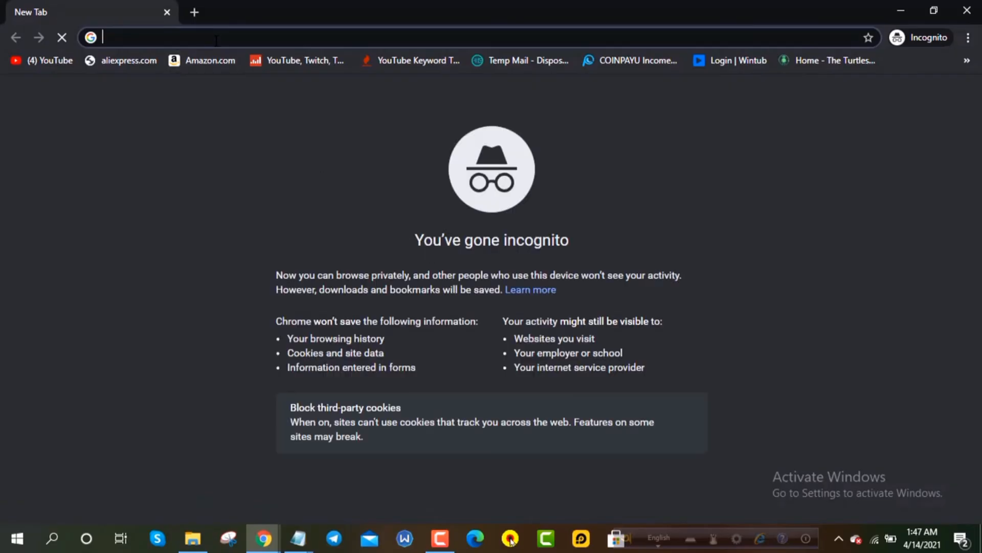
key("ctrl+v")
key("Return")
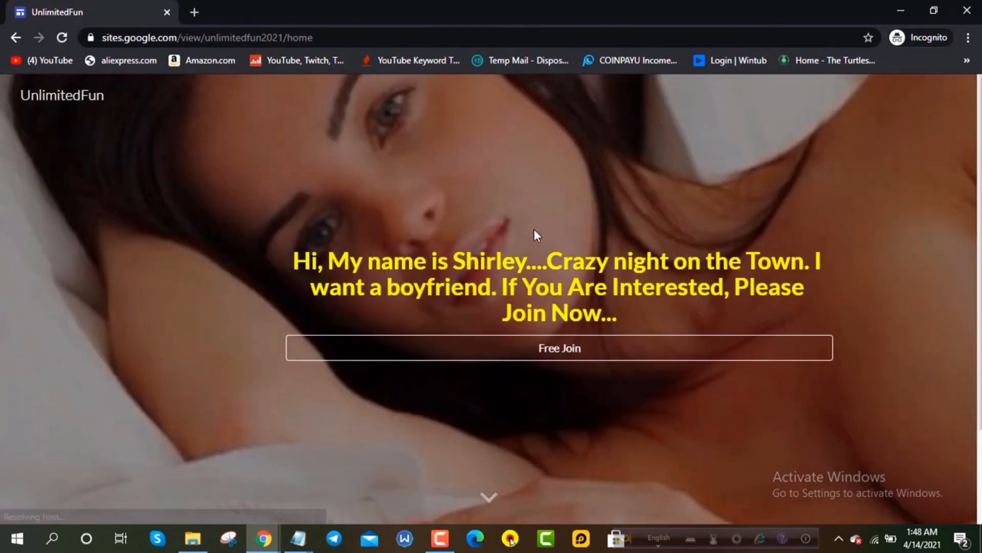
Step: Test the header's Free Join link on the published page, checking the landing page and its mytraffic.pl destination
scroll(534, 230, "down", 2)
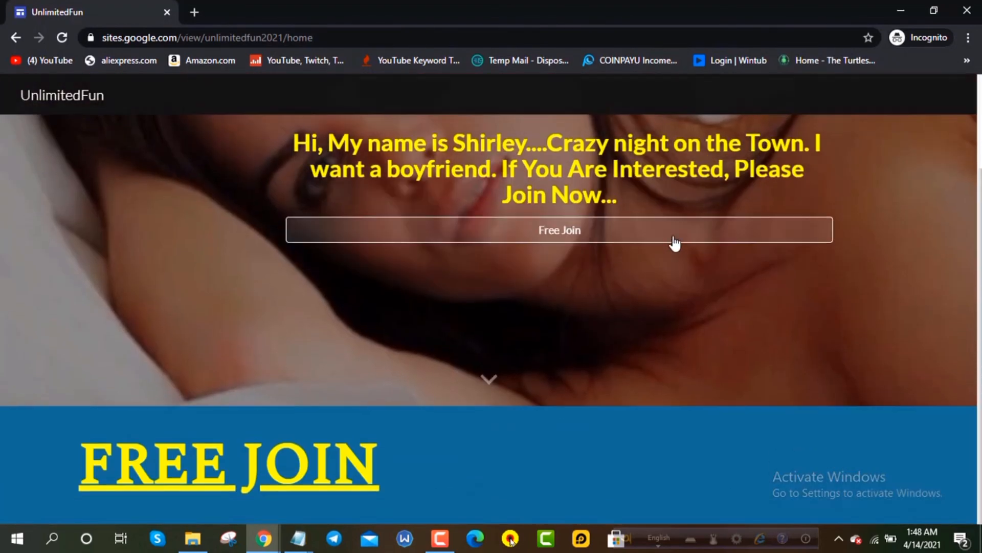
left_click(561, 233)
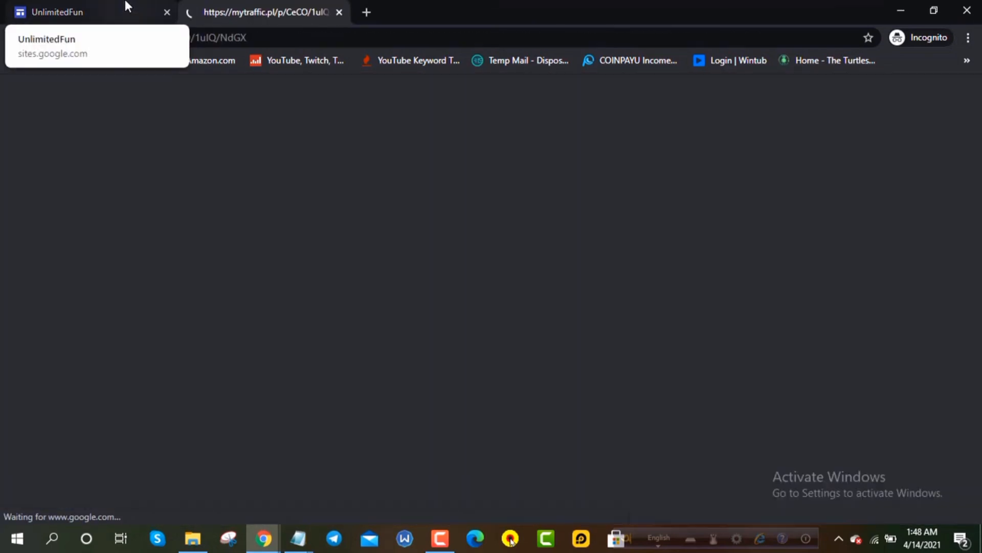
left_click(125, 7)
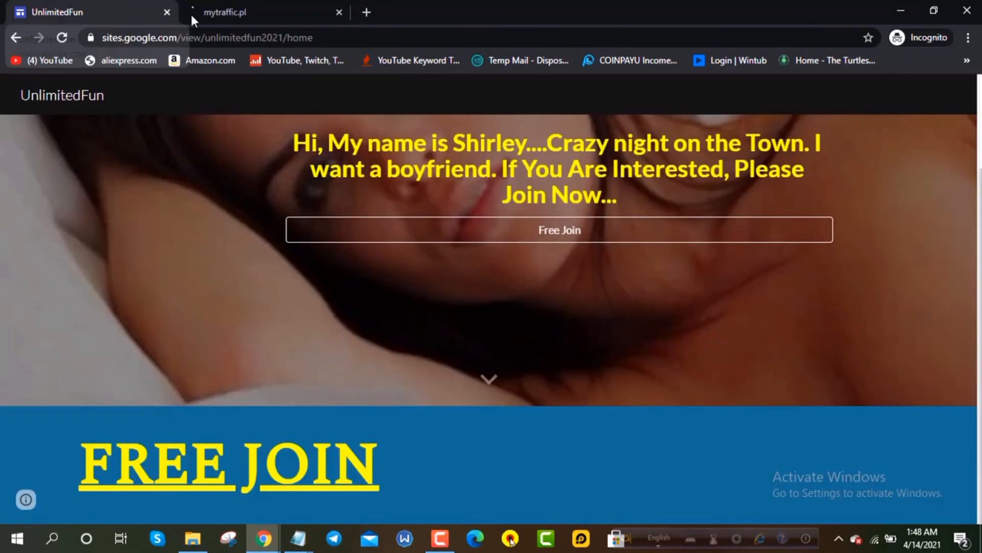
left_click(333, 16)
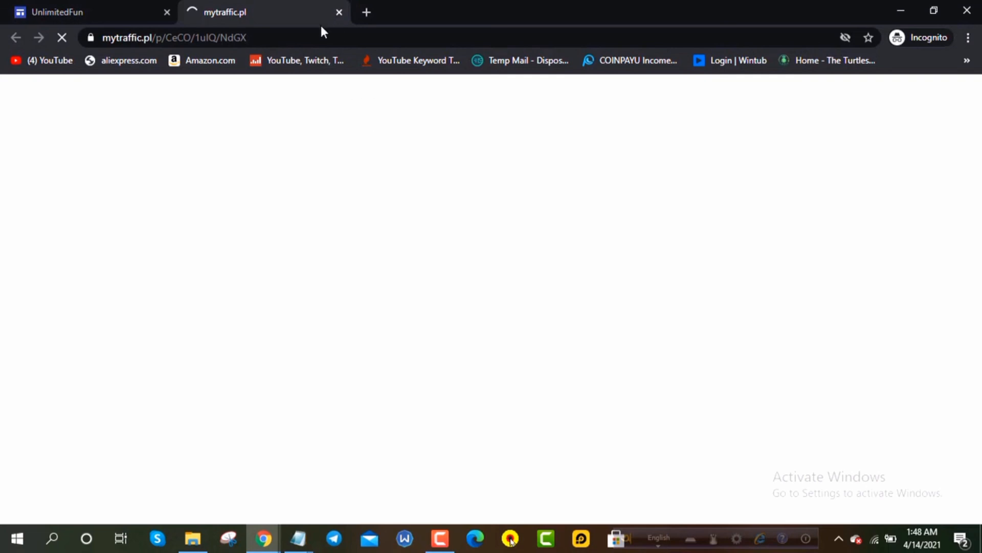